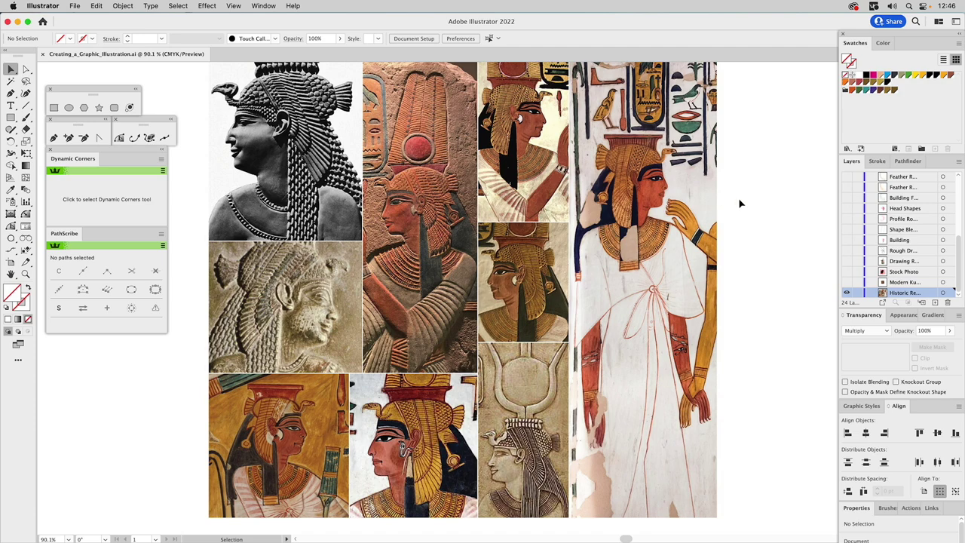
Show the Modern Ku... reference layer in place of the Historic Re... layer and make it the active layer
{"action": "left_click", "coordinate": [846, 282]}
{"action": "left_click", "coordinate": [846, 293]}
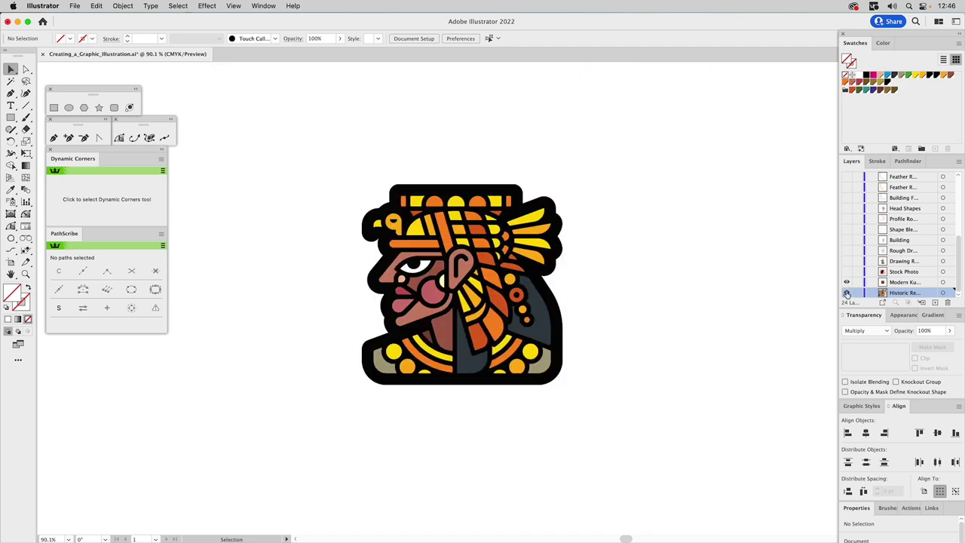
{"action": "left_click", "coordinate": [895, 283]}
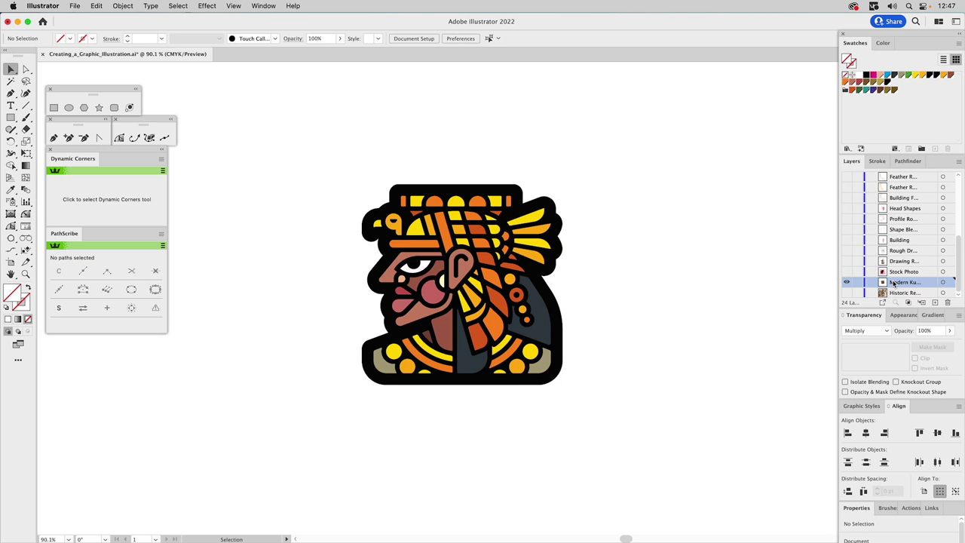
Replace the modern reference with the Stock Photo layer and show the Drawing R... collage over it
{"action": "left_click", "coordinate": [846, 272]}
{"action": "left_click", "coordinate": [846, 282]}
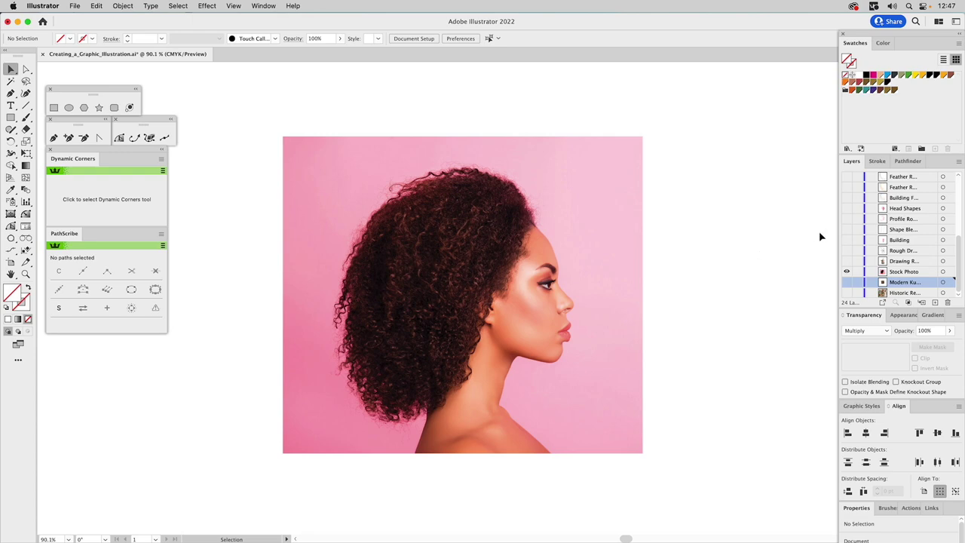
{"action": "left_click", "coordinate": [846, 261]}
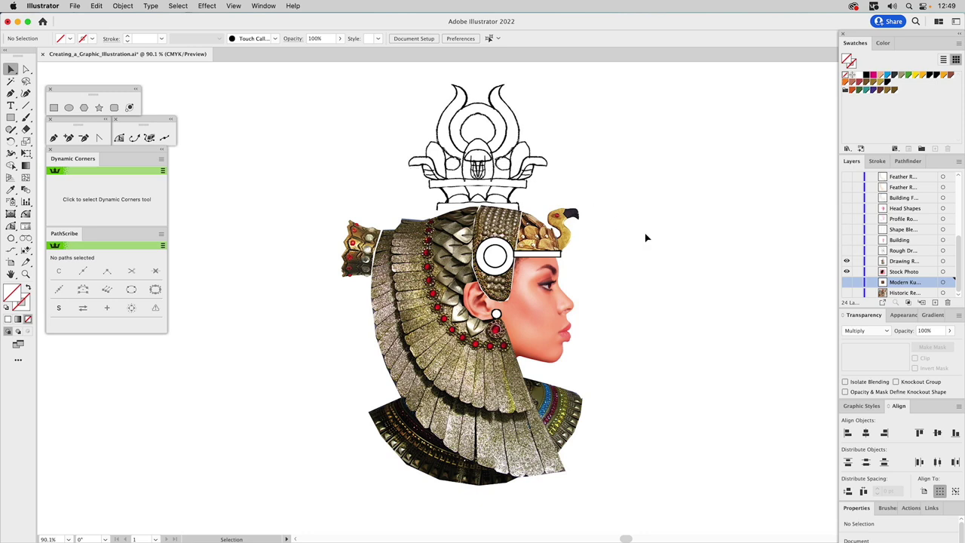
View the Historic Re... layer on its own with all other layers hidden
{"action": "left_click", "coordinate": [850, 293], "text": "alt"}
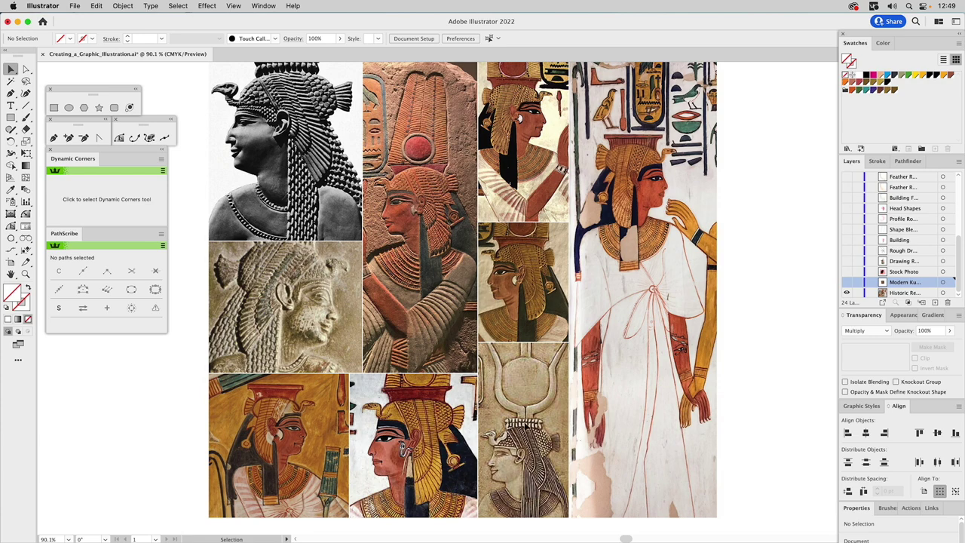
{"action": "key", "text": "super"}
{"action": "scroll", "coordinate": [357, 141], "scroll_direction": "left", "scroll_amount": 2}
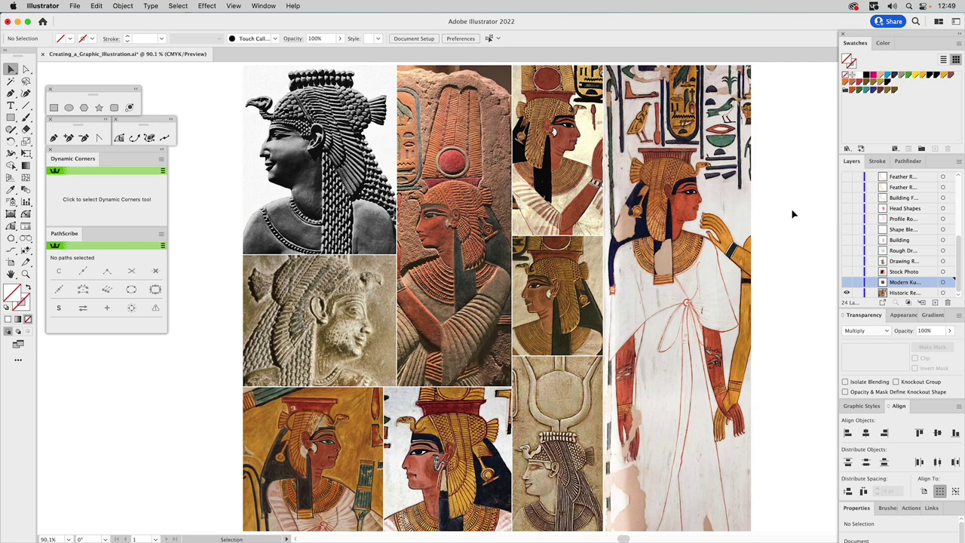
Isolate the Drawing R... layer, then replace it with the Rough Dr... sketch and the Building layer
{"action": "left_click", "coordinate": [846, 262], "text": "alt"}
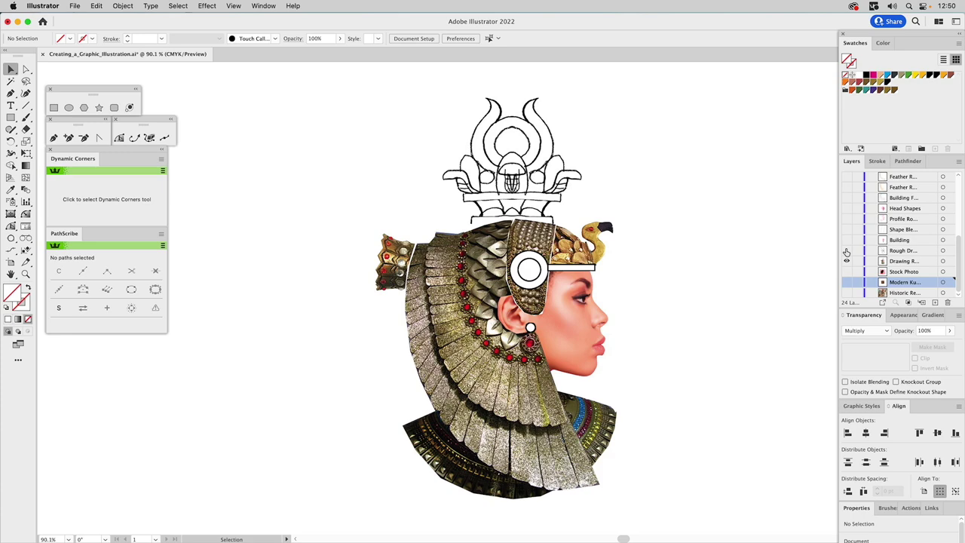
{"action": "left_click", "coordinate": [846, 251]}
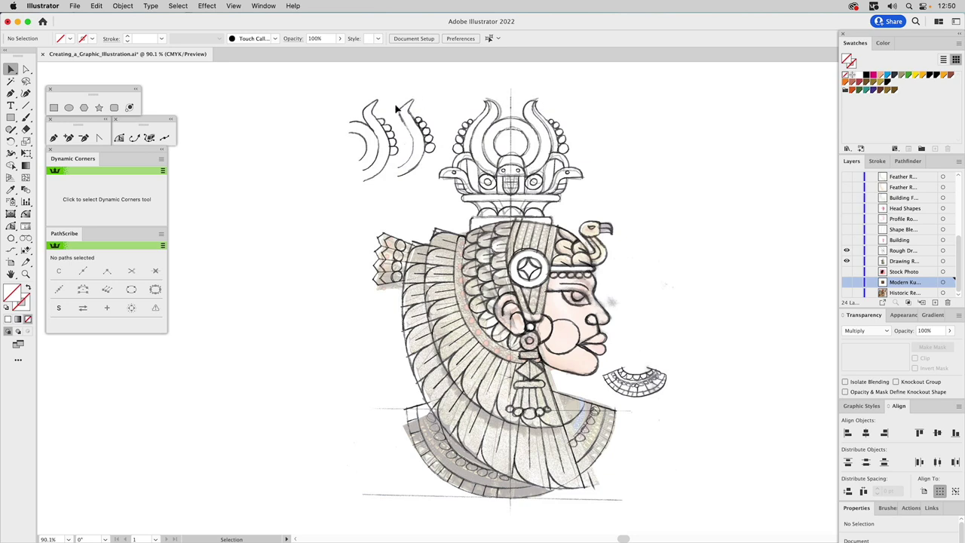
{"action": "left_click", "coordinate": [847, 261]}
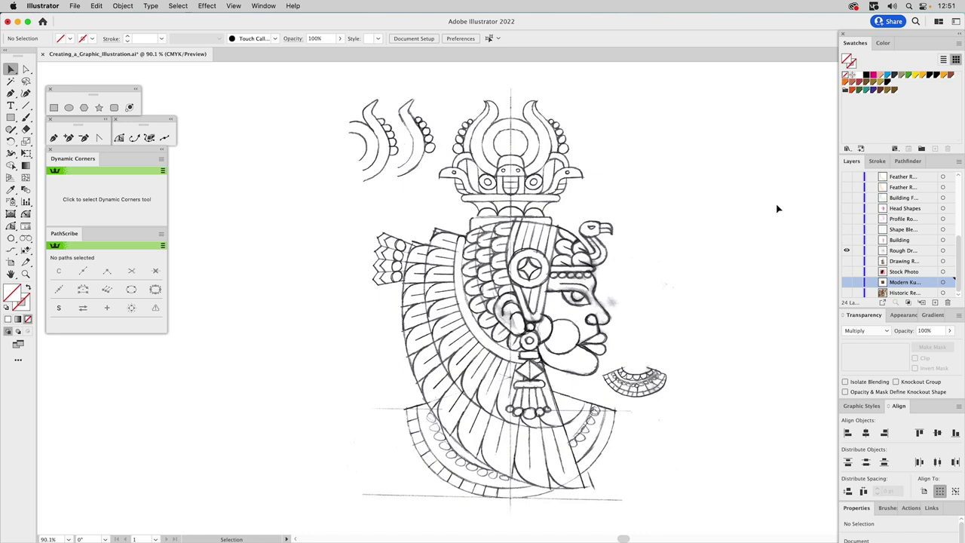
{"action": "left_click", "coordinate": [847, 240]}
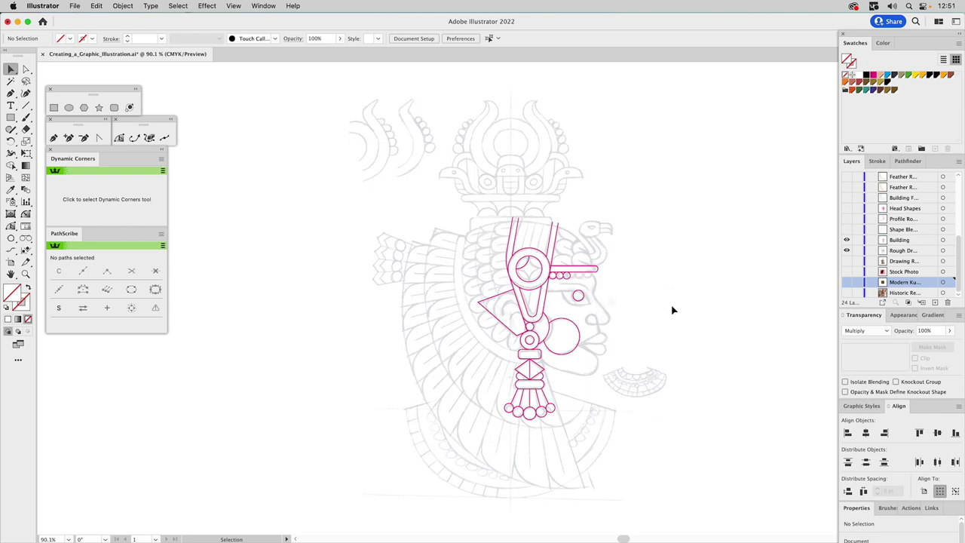
Examine the circles and rounded rectangles that build the earring and tassel over the sketch
{"action": "key", "text": "z"}
{"action": "left_click_drag", "start_coordinate": [466, 213], "coordinate": [610, 323]}
{"action": "key", "text": "v"}
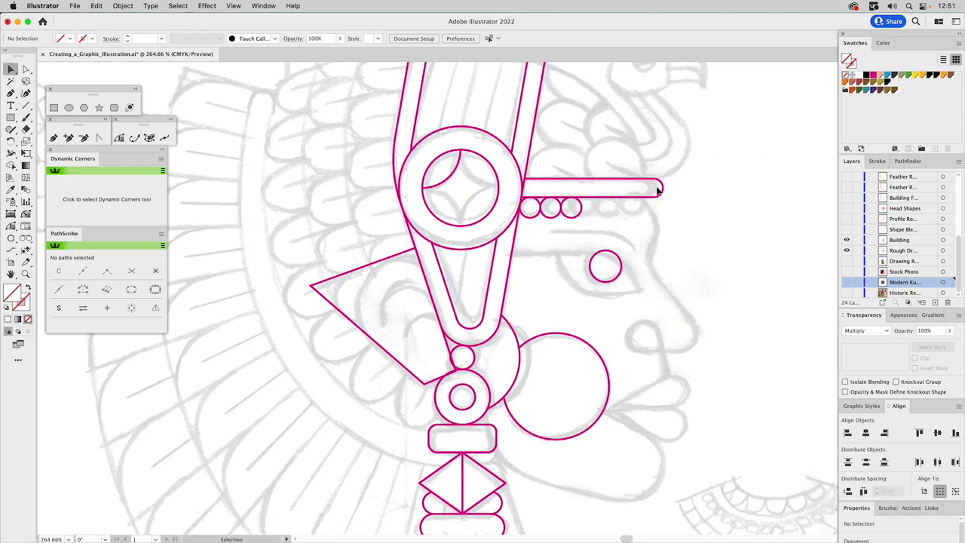
{"action": "scroll", "coordinate": [623, 253], "scroll_direction": "down", "scroll_amount": 5}
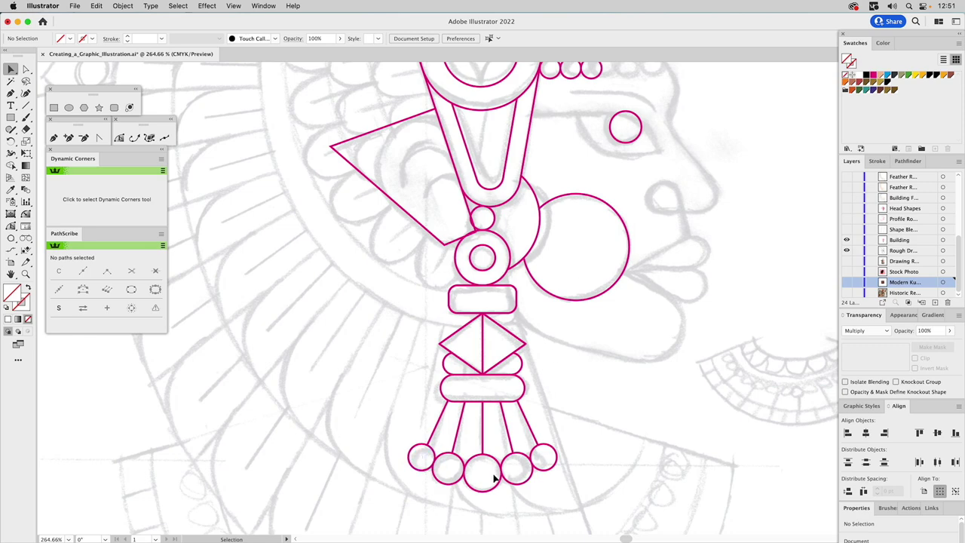
{"action": "left_click", "coordinate": [553, 456]}
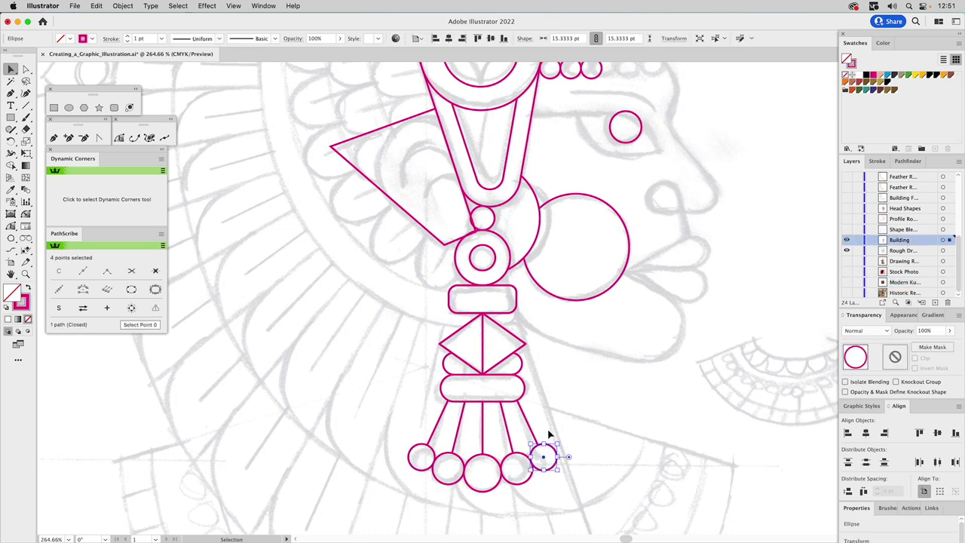
{"action": "left_click", "coordinate": [517, 304]}
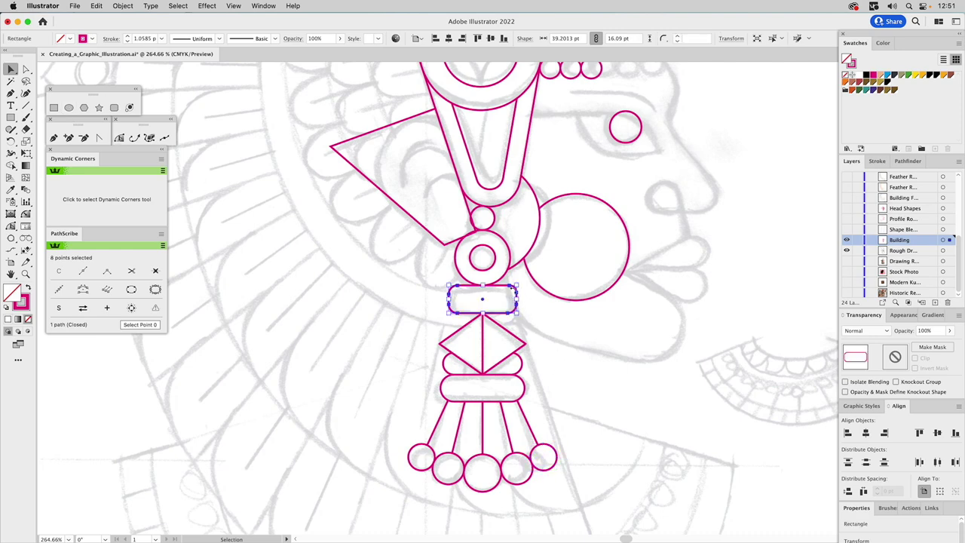
{"action": "left_click", "coordinate": [549, 331]}
{"action": "left_click_drag", "start_coordinate": [553, 325], "coordinate": [595, 457]}
{"action": "left_click_drag", "start_coordinate": [613, 345], "coordinate": [586, 343]}
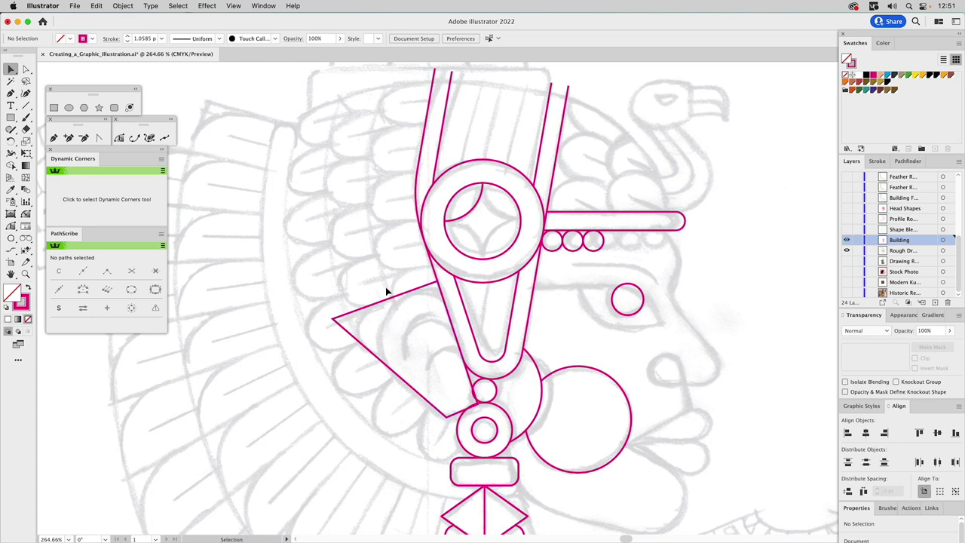
Examine the headband's V-shaped outline and the straight-sided ear shape behind it
{"action": "left_click_drag", "start_coordinate": [385, 290], "coordinate": [399, 238]}
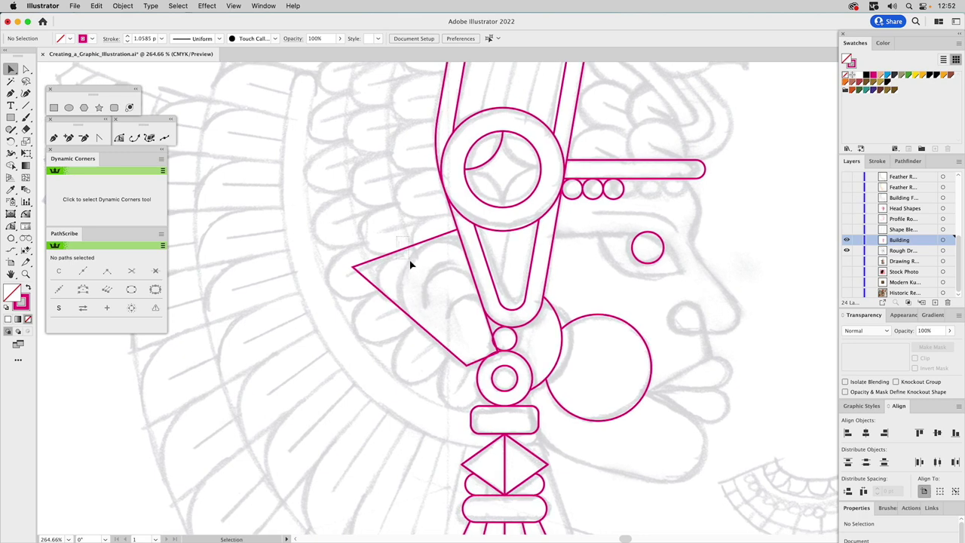
{"action": "left_click", "coordinate": [409, 262]}
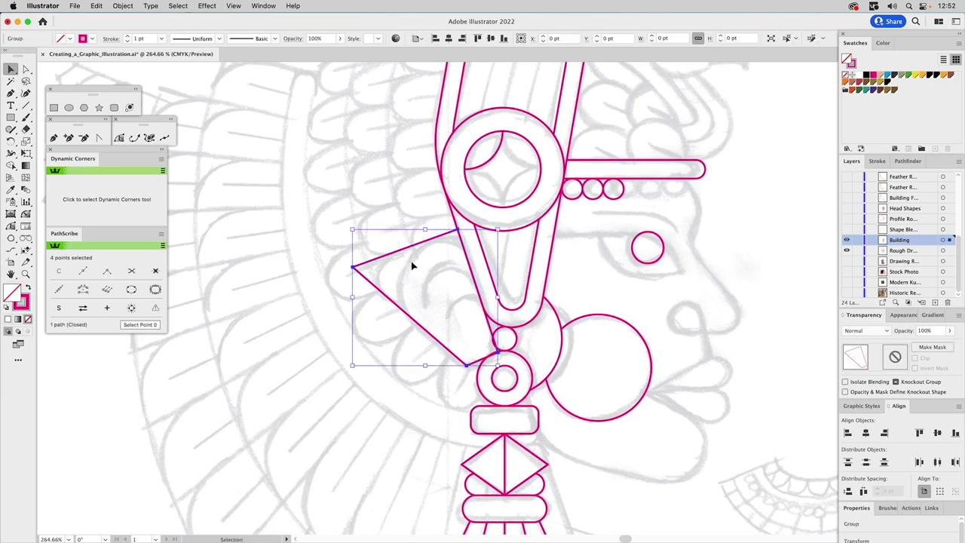
{"action": "left_click", "coordinate": [390, 224]}
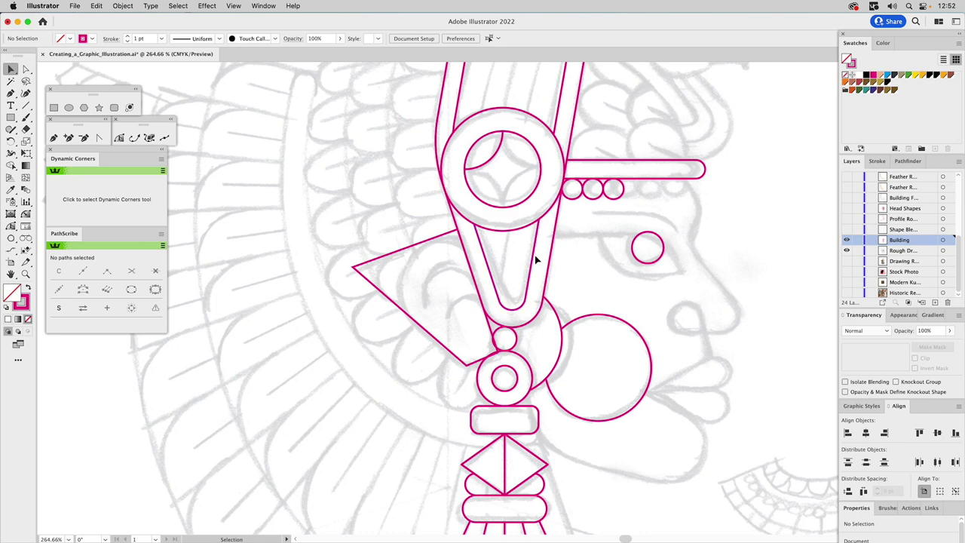
{"action": "scroll", "coordinate": [536, 264], "scroll_direction": "up", "scroll_amount": 5}
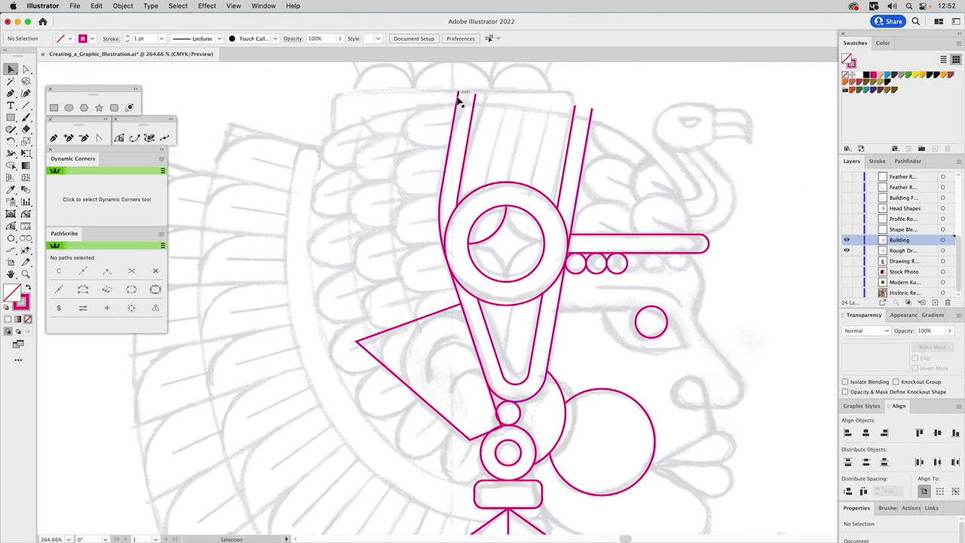
{"action": "left_click", "coordinate": [441, 216]}
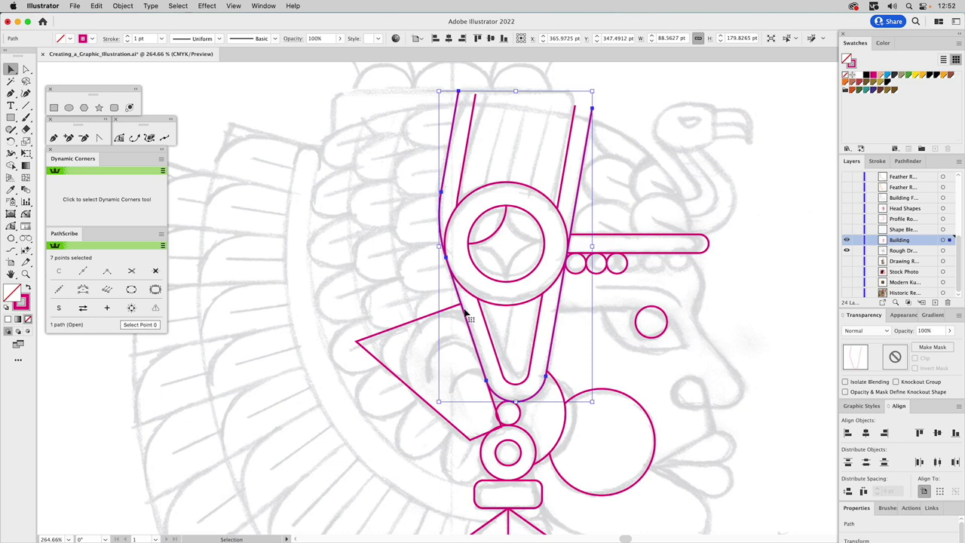
{"action": "left_click", "coordinate": [420, 307]}
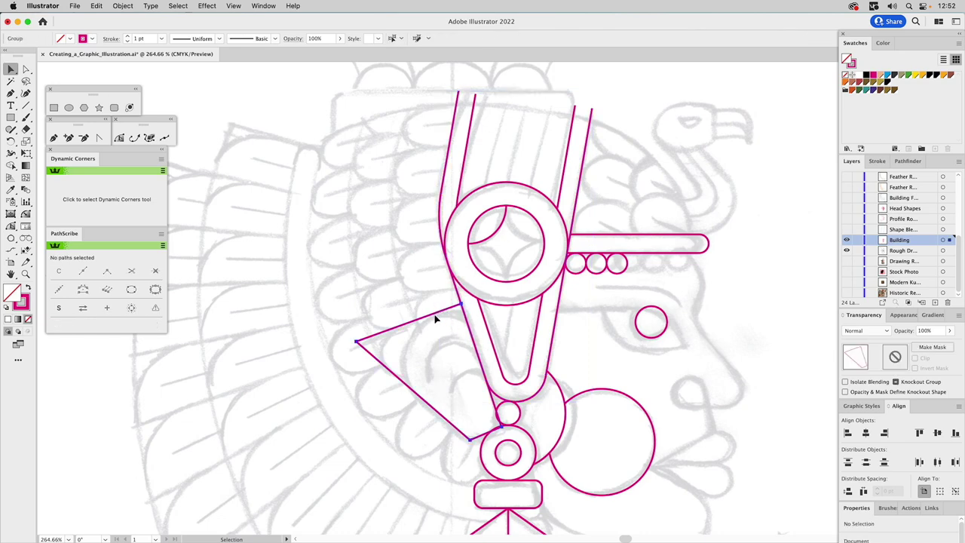
{"action": "left_click", "coordinate": [437, 318]}
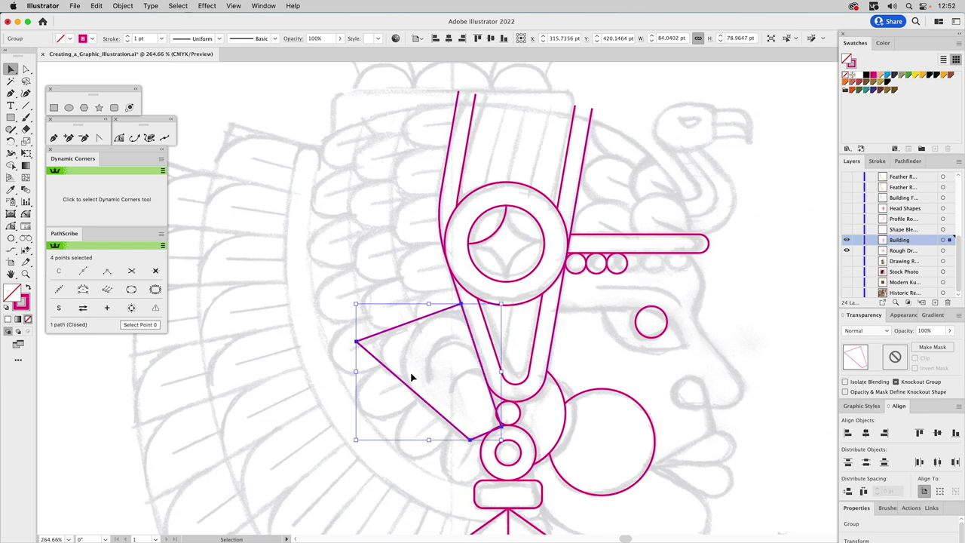
Turn on the corner widget and round the ear shape's two lower corners to a radius of about 12.8 pt
{"action": "scroll", "coordinate": [465, 400], "scroll_direction": "down", "scroll_amount": 5}
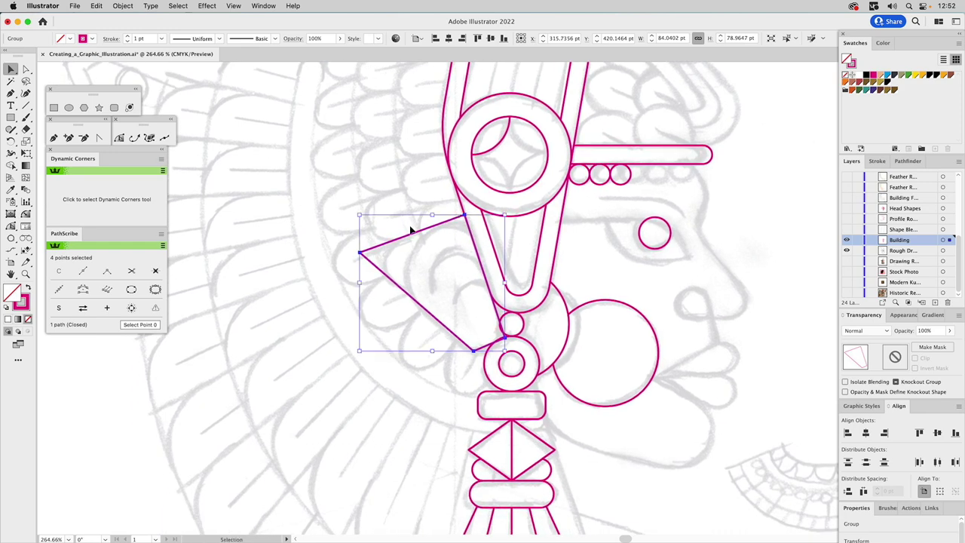
{"action": "key", "text": "a"}
{"action": "left_click", "coordinate": [435, 278]}
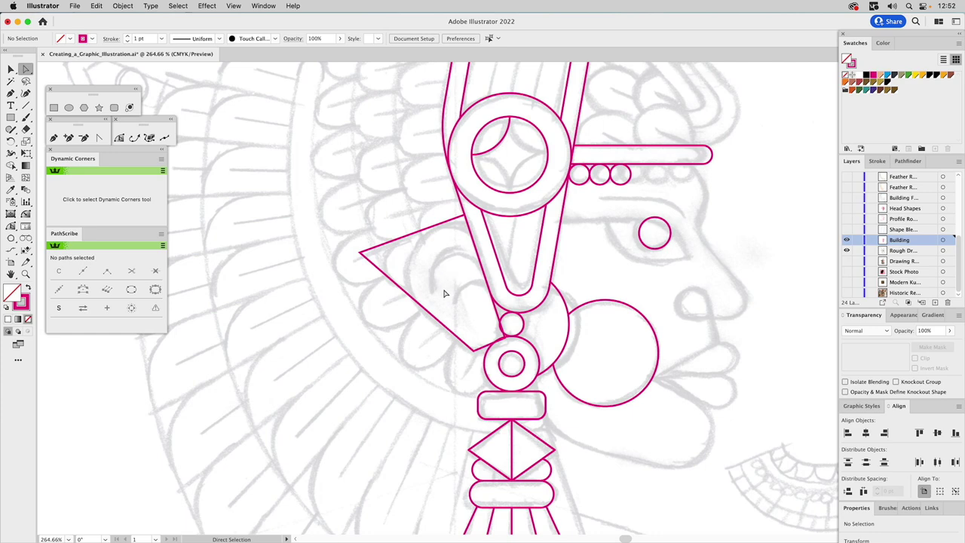
{"action": "key", "text": "v"}
{"action": "key", "text": "a"}
{"action": "left_click", "coordinate": [472, 350]}
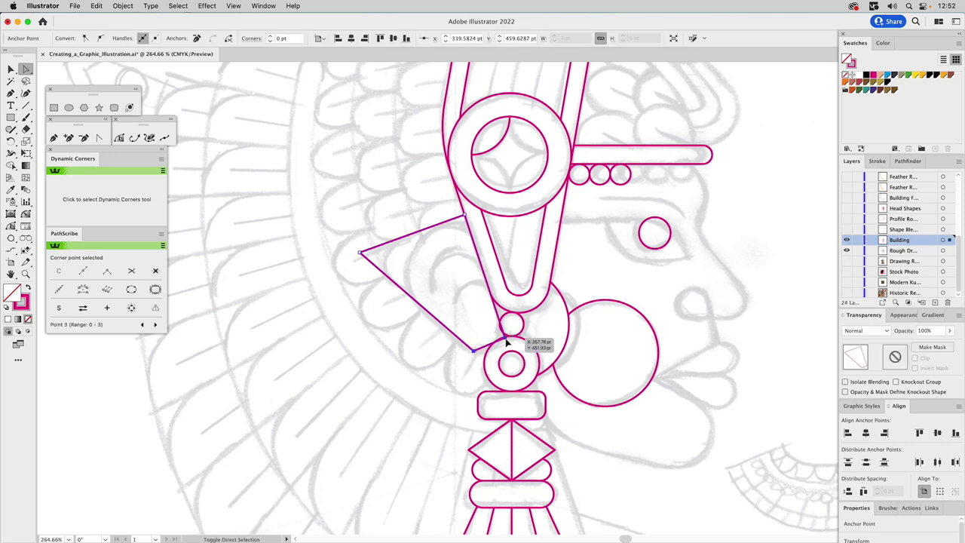
{"action": "left_click", "coordinate": [505, 339], "text": "shift"}
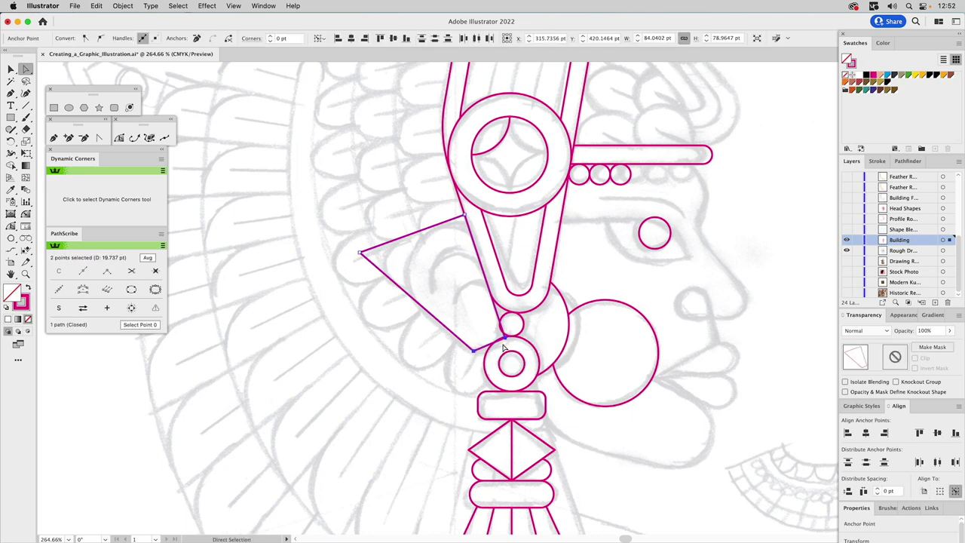
{"action": "left_click", "coordinate": [233, 5]}
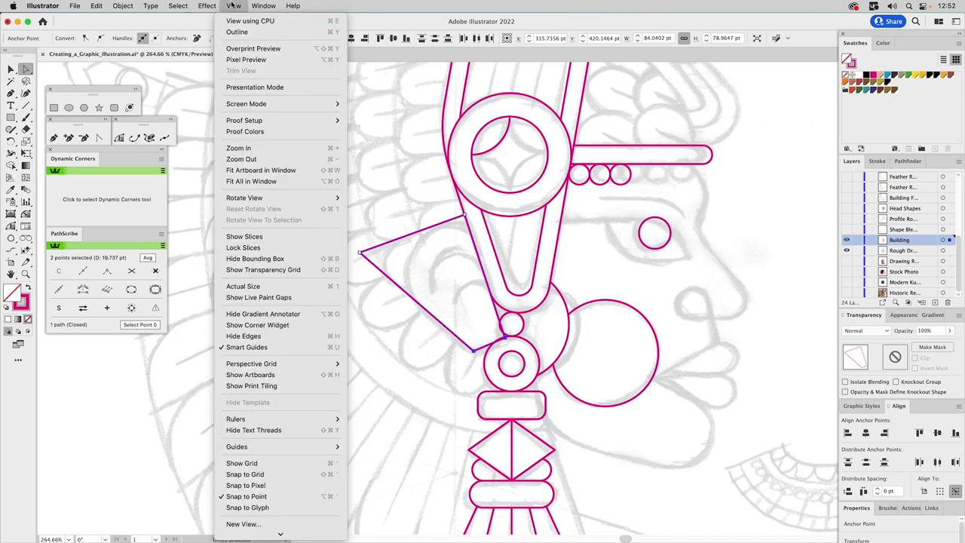
{"action": "left_click", "coordinate": [282, 325]}
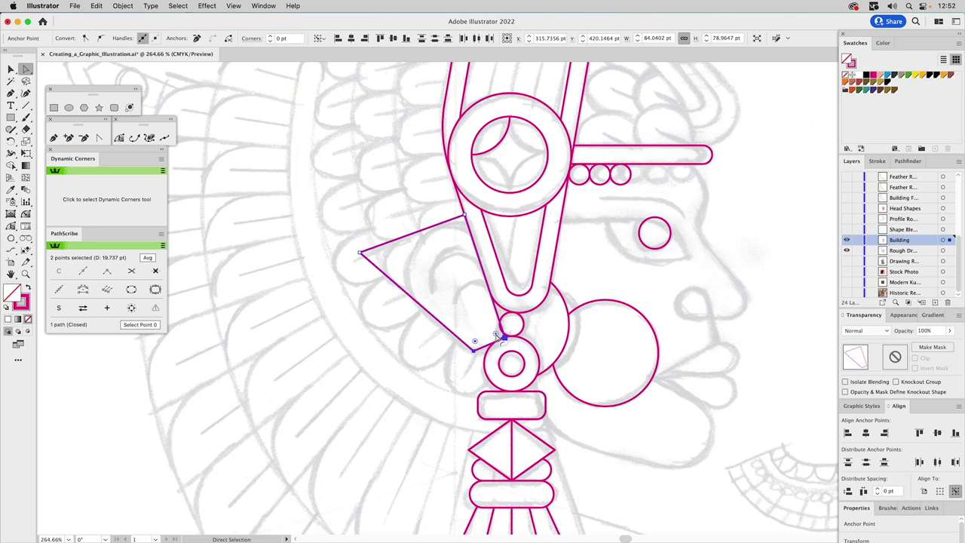
{"action": "left_click_drag", "start_coordinate": [496, 334], "coordinate": [433, 285]}
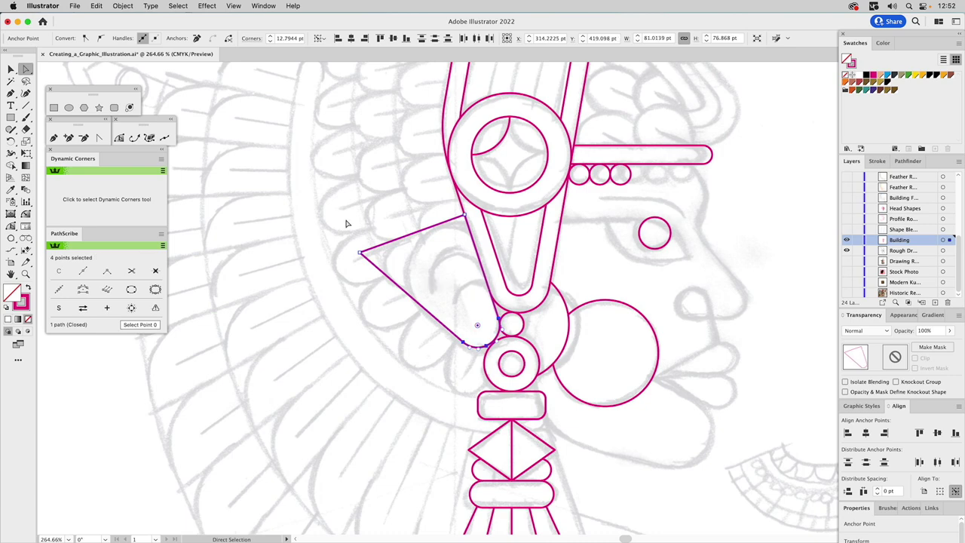
Round the ear shape's two upper corners together into a large curve following the sketched ear
{"action": "left_click", "coordinate": [361, 253]}
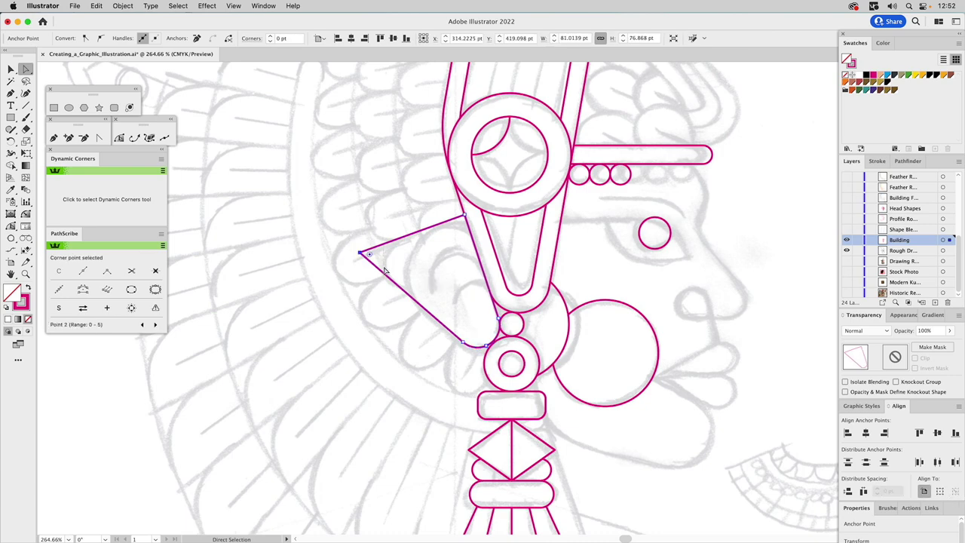
{"action": "left_click", "coordinate": [463, 217], "text": "shift"}
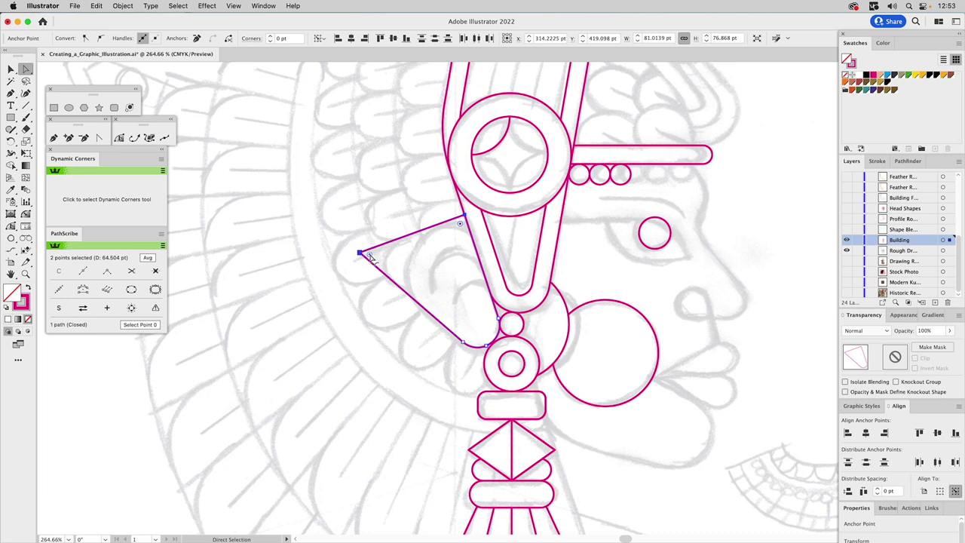
{"action": "left_click_drag", "start_coordinate": [369, 254], "coordinate": [534, 407]}
{"action": "left_click", "coordinate": [332, 305]}
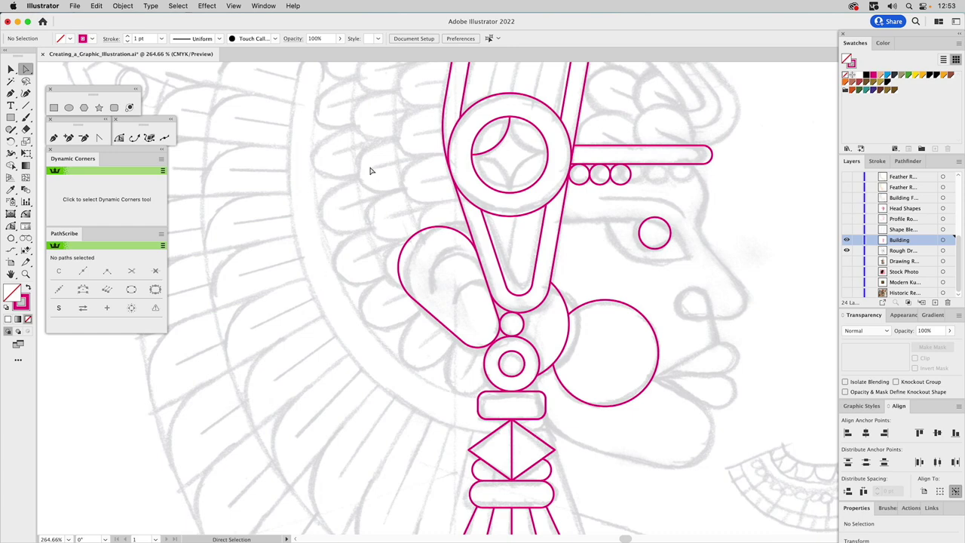
Offset the rounded ear shape's path by -12 pt with miter joins to create an inner contour
{"action": "key", "text": "v"}
{"action": "left_click", "coordinate": [428, 240]}
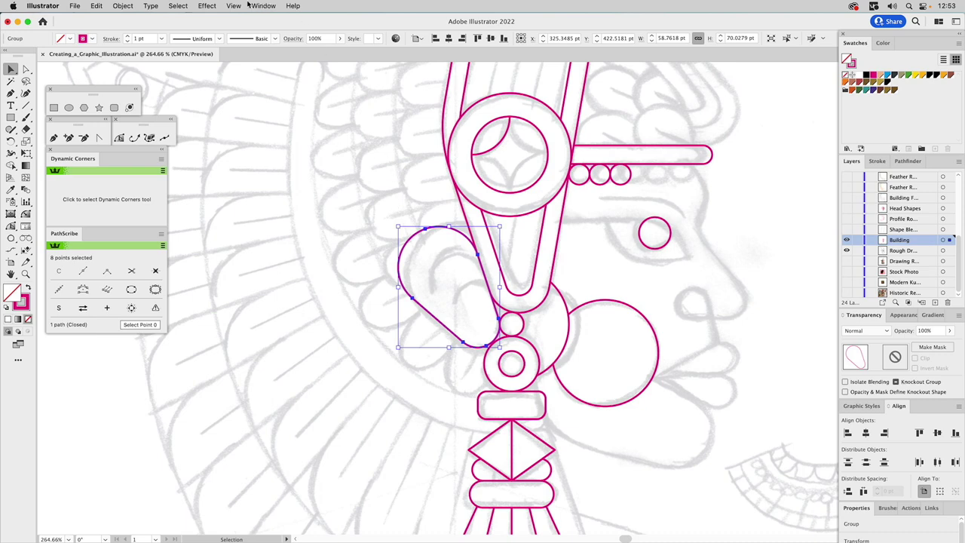
{"action": "left_click", "coordinate": [124, 6]}
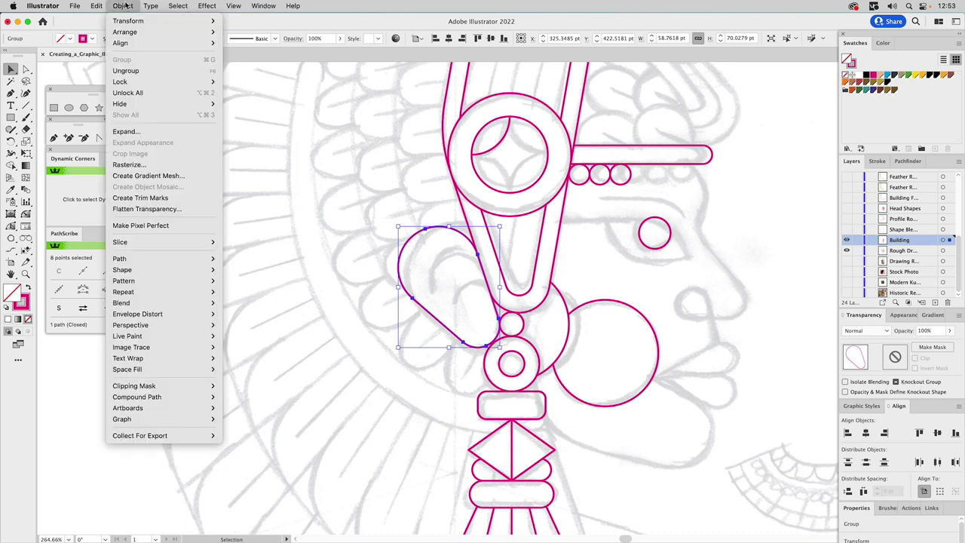
{"action": "mouse_move", "coordinate": [130, 261]}
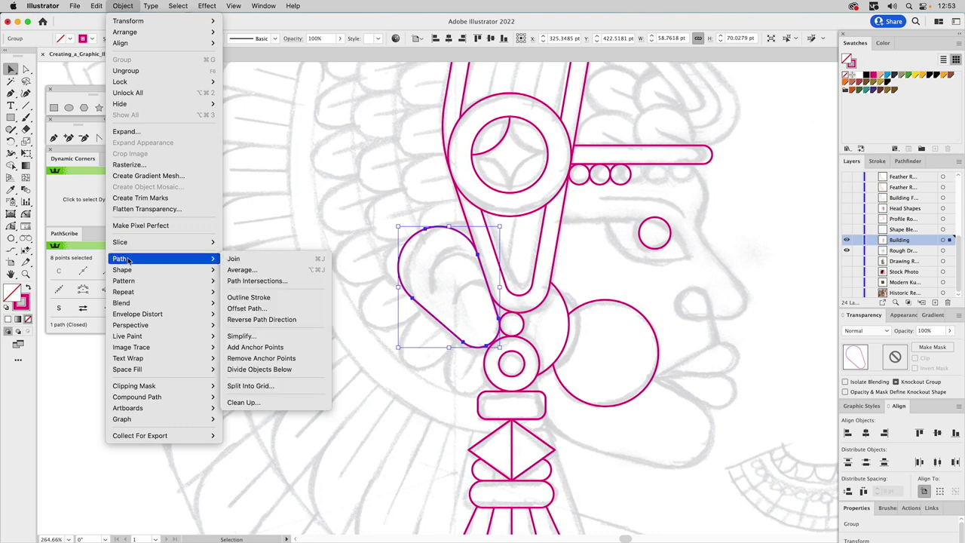
{"action": "left_click", "coordinate": [257, 310]}
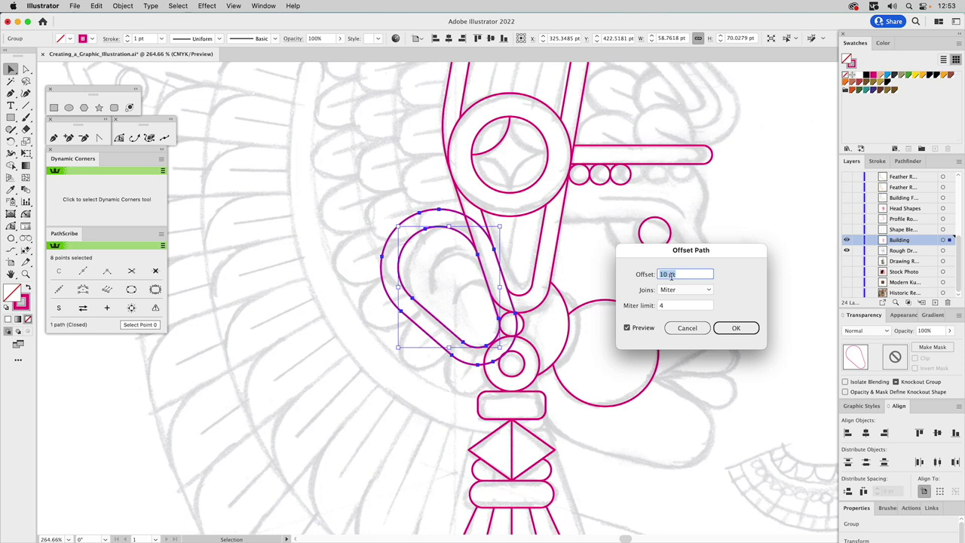
{"action": "type", "text": "-12"}
{"action": "left_click", "coordinate": [645, 328]}
{"action": "left_click", "coordinate": [646, 329]}
{"action": "left_click", "coordinate": [667, 276]}
{"action": "type", "text": "2"}
{"action": "left_click", "coordinate": [642, 329]}
{"action": "left_click", "coordinate": [642, 329]}
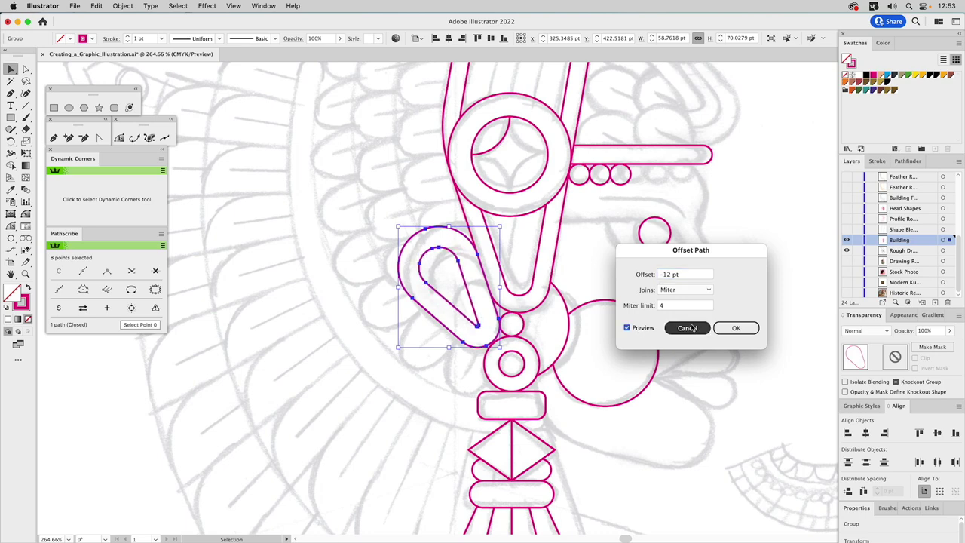
{"action": "left_click", "coordinate": [731, 329]}
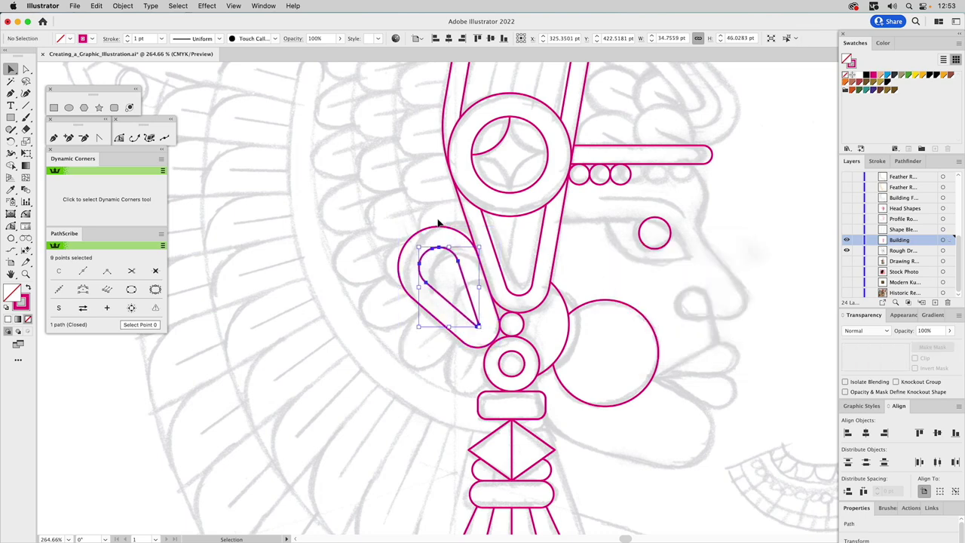
Try to delete the inset contour inside the ear shape, and undo the deletion
{"action": "left_click", "coordinate": [444, 251]}
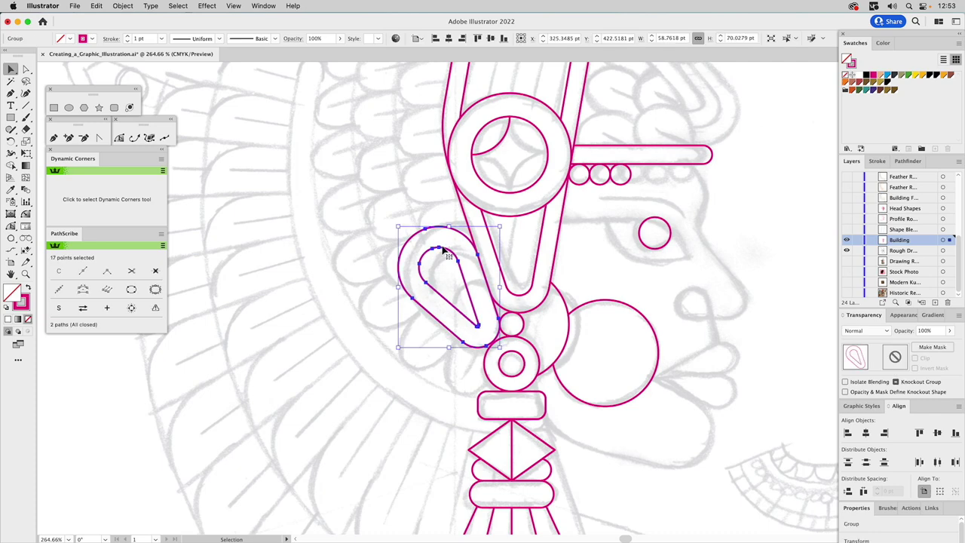
{"action": "left_click", "coordinate": [445, 252]}
{"action": "left_click", "coordinate": [448, 251]}
{"action": "double_click", "coordinate": [455, 258]}
{"action": "key", "text": "a"}
{"action": "key", "text": "Delete"}
{"action": "key", "text": "Escape"}
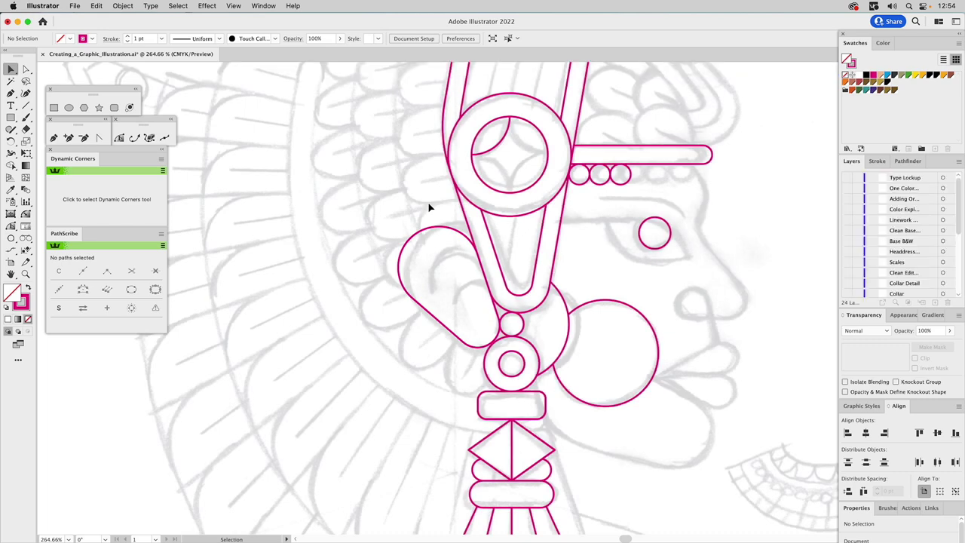
{"action": "key", "text": "super+z"}
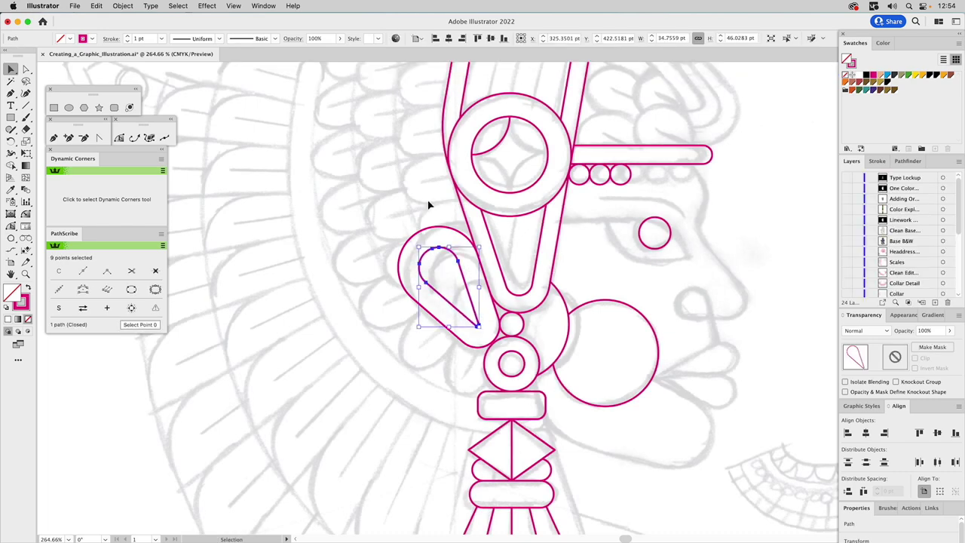
Cut the inset ear contour with the Scissors tool at its upper-left curve anchor and at its lower tip
{"action": "key", "text": "v"}
{"action": "key", "text": "super+shift+a"}
{"action": "left_click", "coordinate": [443, 252]}
{"action": "left_click", "coordinate": [26, 129]}
{"action": "left_click", "coordinate": [75, 141]}
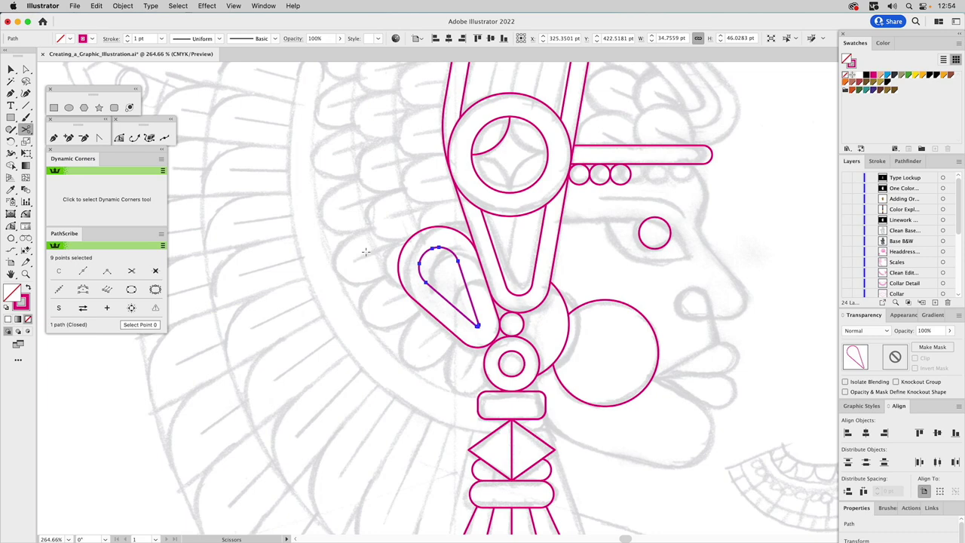
{"action": "left_click", "coordinate": [420, 263]}
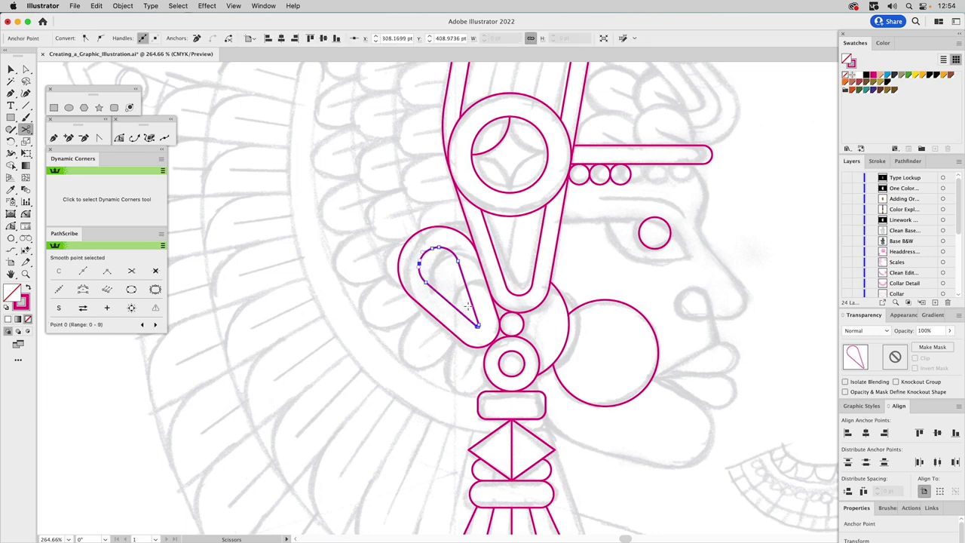
{"action": "left_click", "coordinate": [478, 324]}
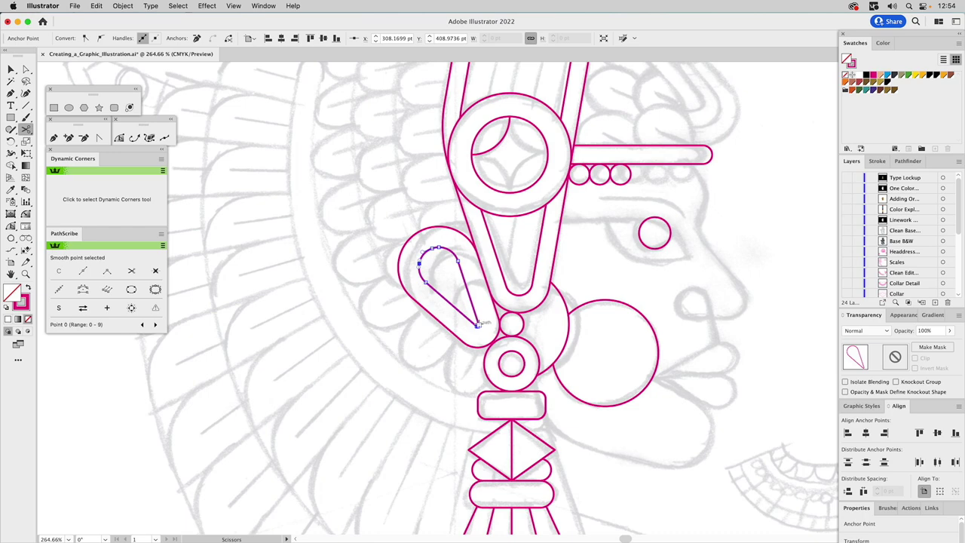
Delete the cut-off lower-left segment of the inset ear contour, keeping the hook-shaped curve
{"action": "key", "text": "a"}
{"action": "left_click", "coordinate": [442, 280]}
{"action": "key", "text": "v"}
{"action": "left_click", "coordinate": [438, 295]}
{"action": "key", "text": "Delete"}
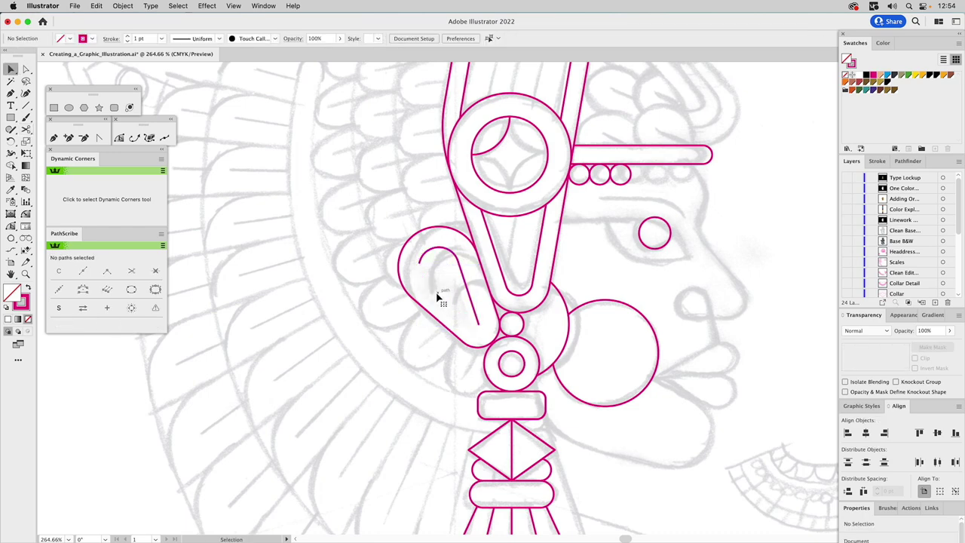
Create a scaled-down copy of the hook-shaped ear curve, about 21 by 28 pt, sharing the original's lower end point
{"action": "left_click", "coordinate": [448, 254]}
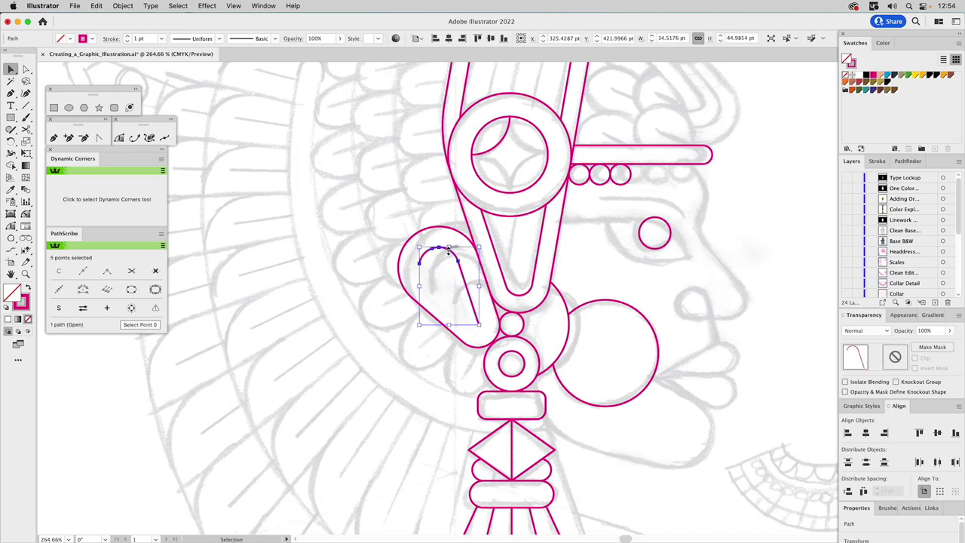
{"action": "key", "text": "z"}
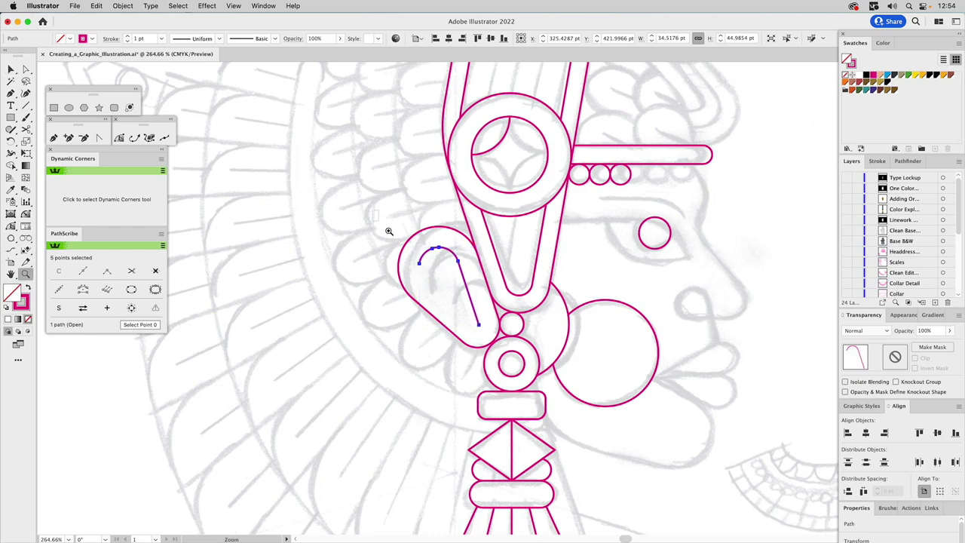
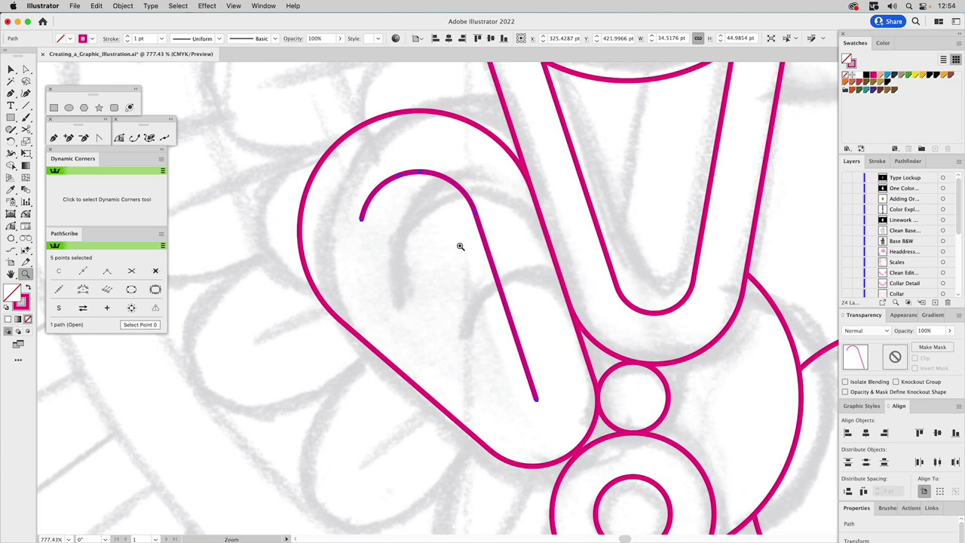
{"action": "key", "text": "v"}
{"action": "left_click_drag", "start_coordinate": [362, 172], "coordinate": [431, 261]}
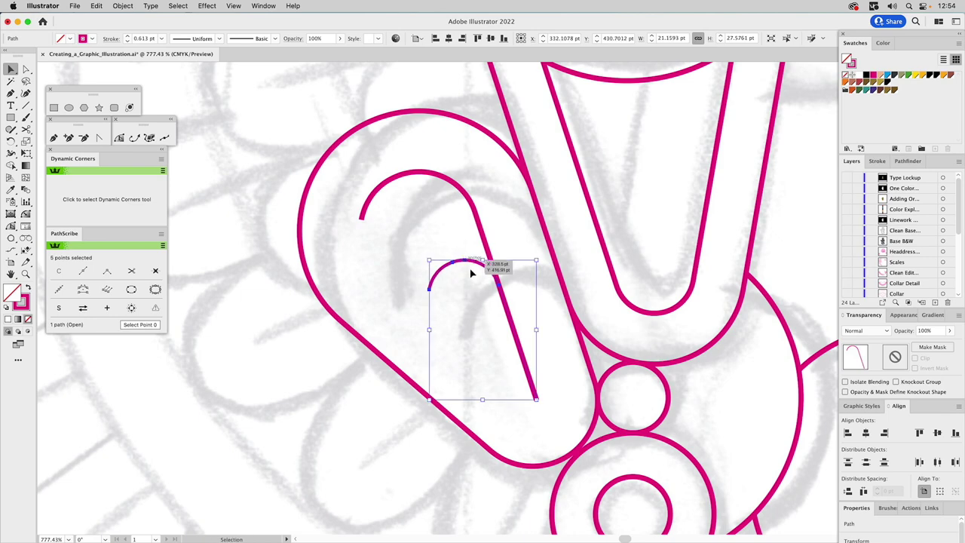
Remove the smaller ear curve's lower end point and match its stroke to the larger curve's
{"action": "key", "text": "a"}
{"action": "left_click", "coordinate": [536, 398]}
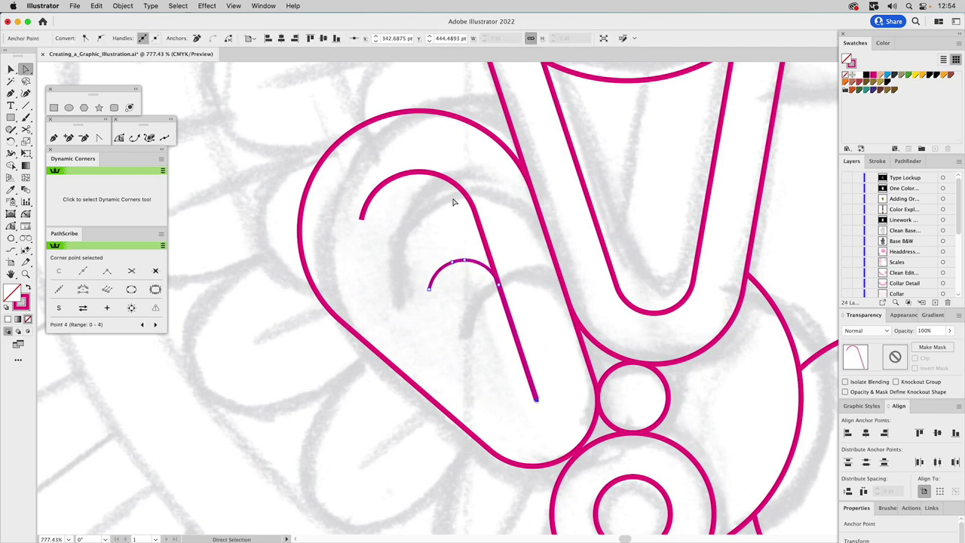
{"action": "left_click", "coordinate": [196, 38]}
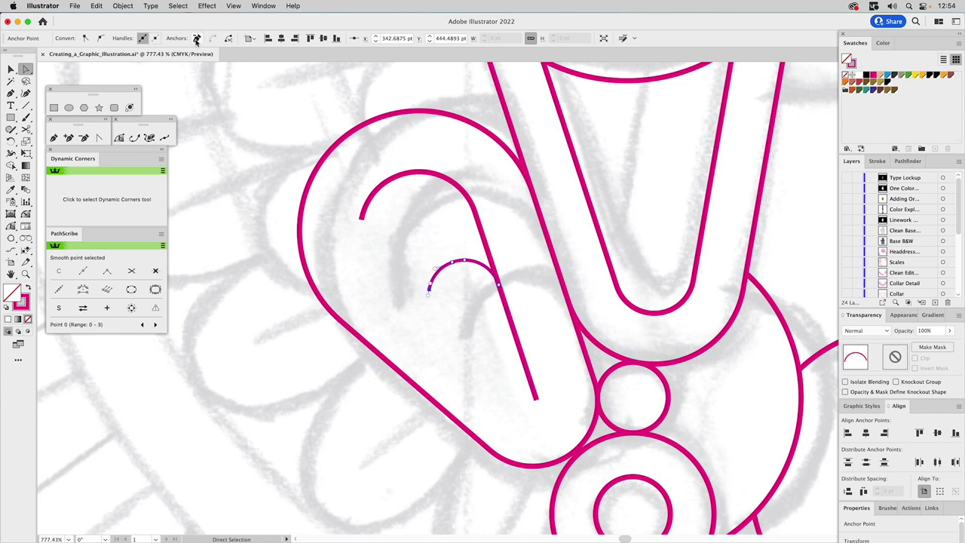
{"action": "key", "text": "i"}
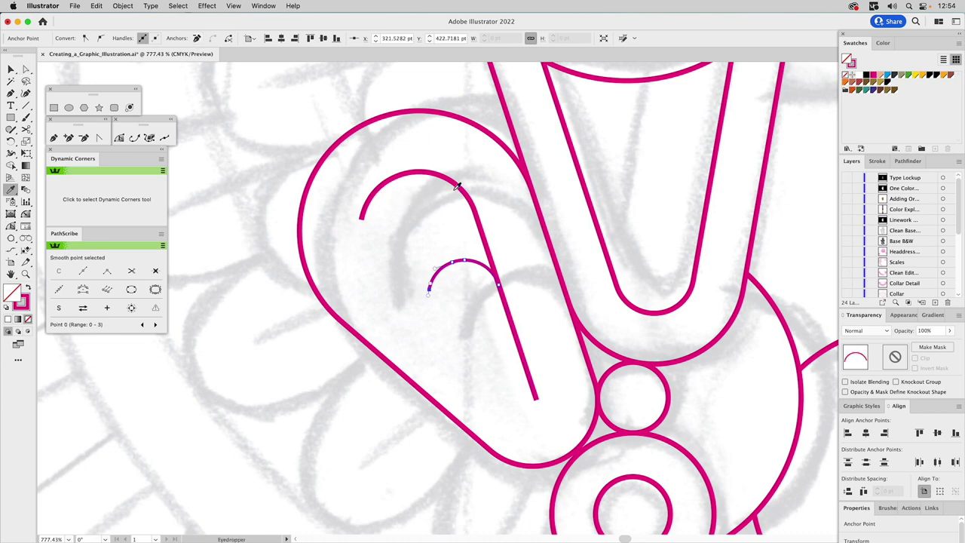
{"action": "left_click", "coordinate": [458, 185]}
{"action": "key", "text": "a"}
{"action": "left_click", "coordinate": [440, 218]}
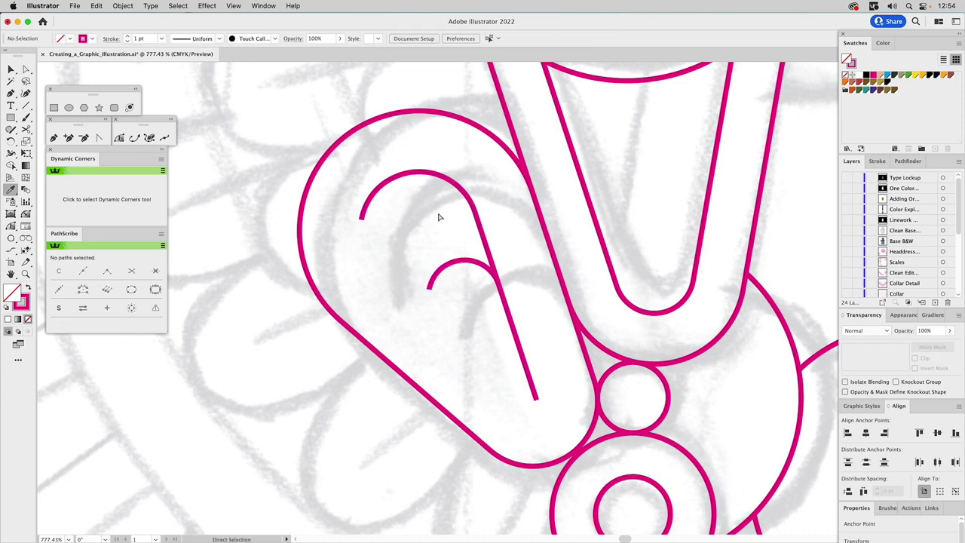
Shorten the larger ear curve's straight part by moving its lower end point about 2.4 pt left and 7.3 pt up
{"action": "left_click", "coordinate": [536, 400]}
{"action": "left_click_drag", "start_coordinate": [536, 400], "coordinate": [526, 366]}
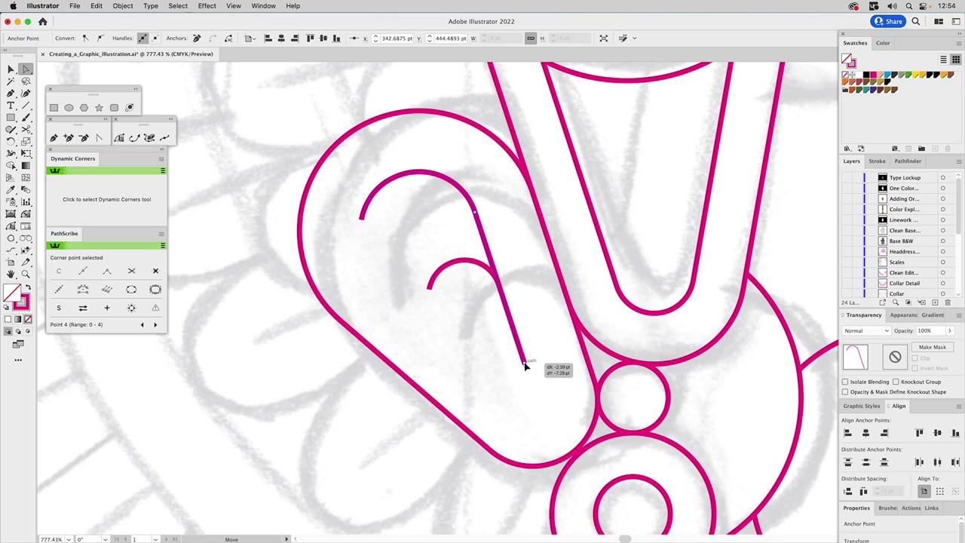
{"action": "left_click_drag", "start_coordinate": [525, 366], "coordinate": [526, 366]}
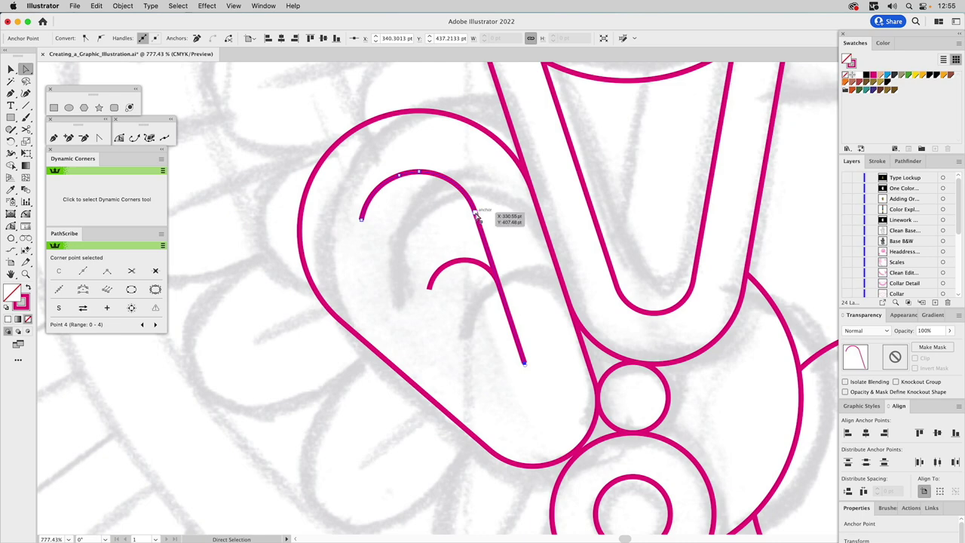
Give both inner ear curves round stroke caps
{"action": "key", "text": "v"}
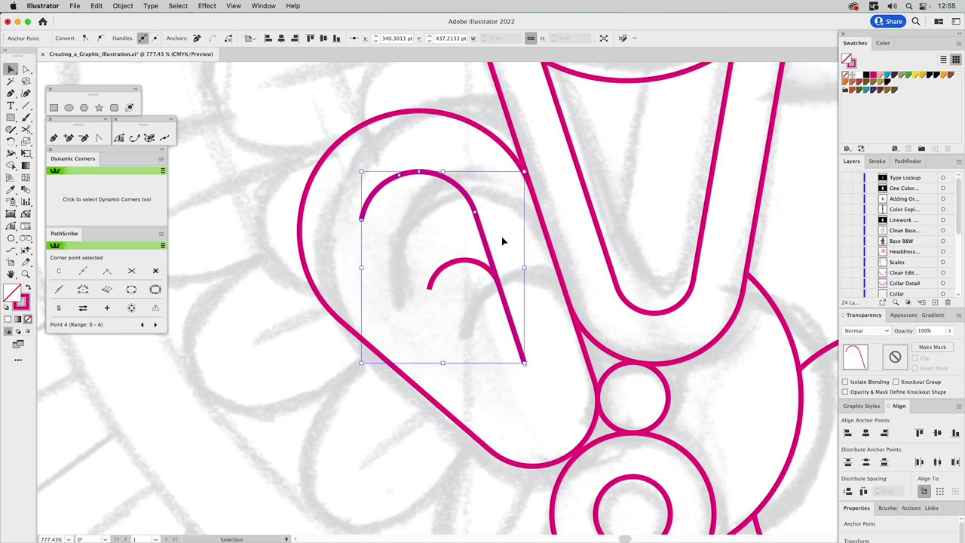
{"action": "left_click", "coordinate": [444, 254]}
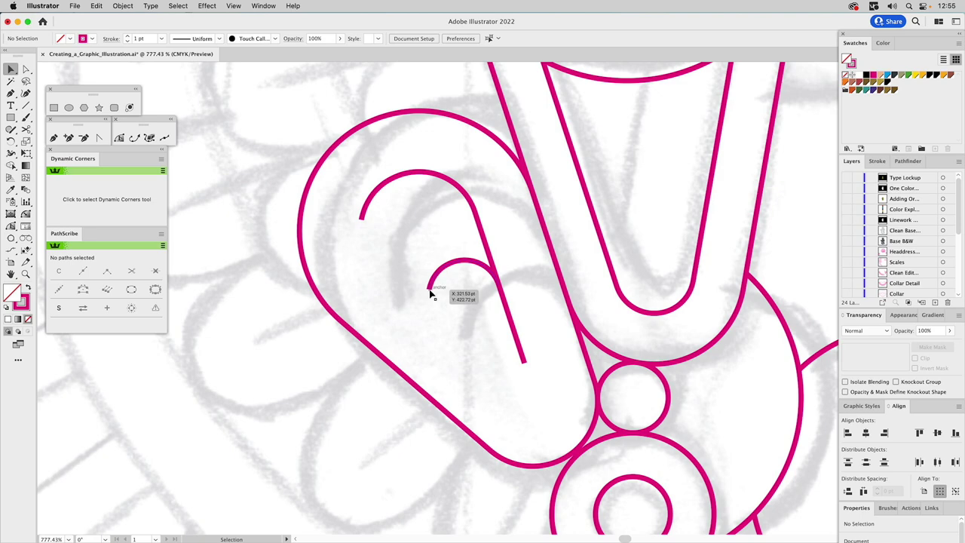
{"action": "left_click_drag", "start_coordinate": [423, 224], "coordinate": [502, 290]}
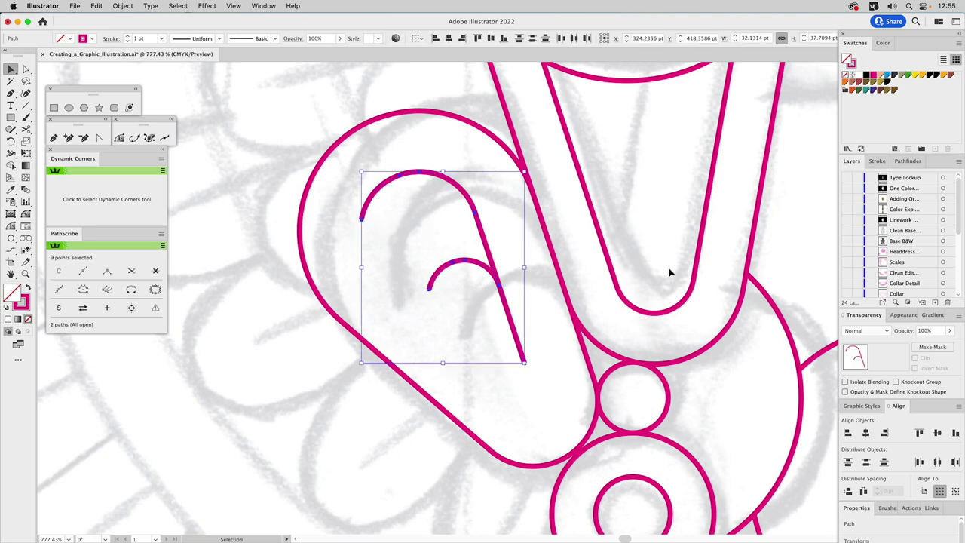
{"action": "left_click", "coordinate": [877, 161]}
{"action": "left_click", "coordinate": [892, 190]}
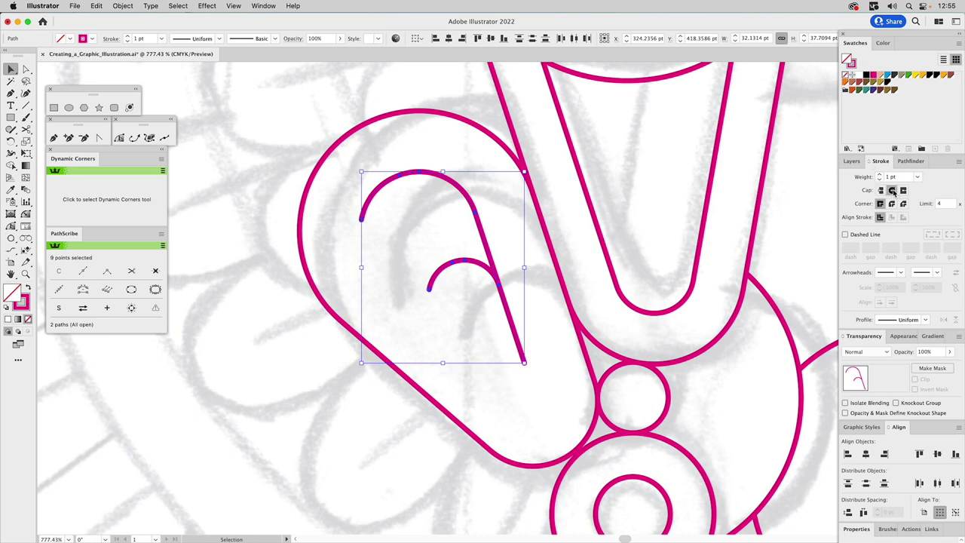
{"action": "left_click", "coordinate": [487, 305]}
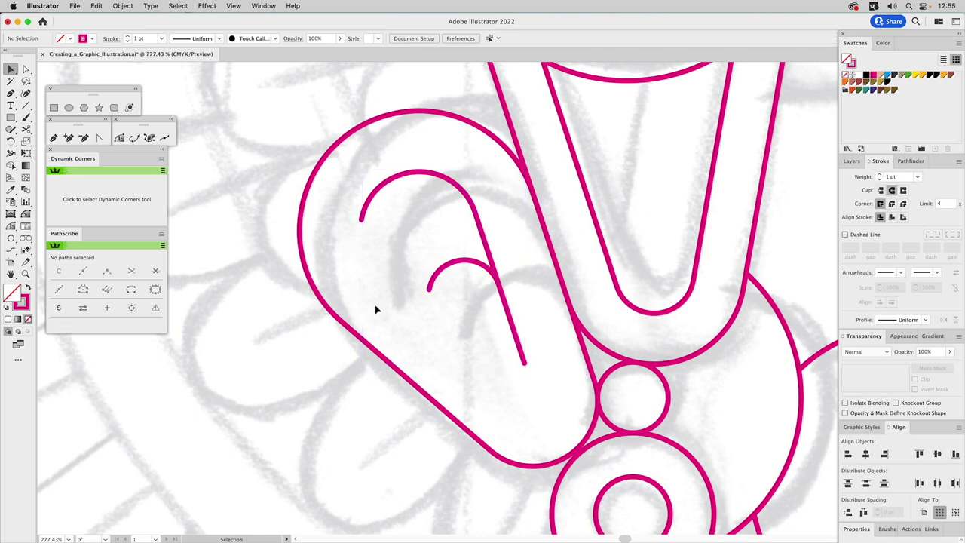
Mirror a copy of the arc inside the headband's round ornament across the ornament's vertical center axis
{"action": "key", "text": "super+0"}
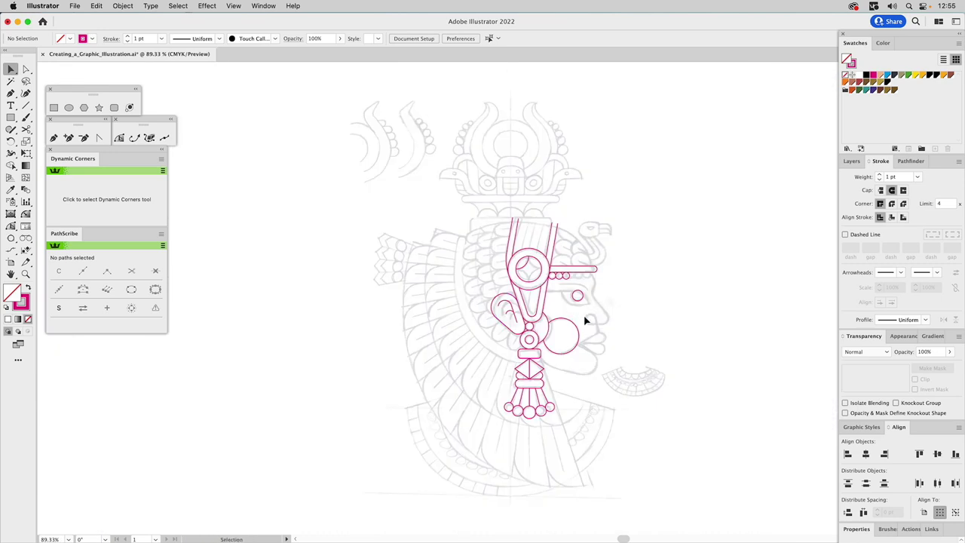
{"action": "key", "text": "z"}
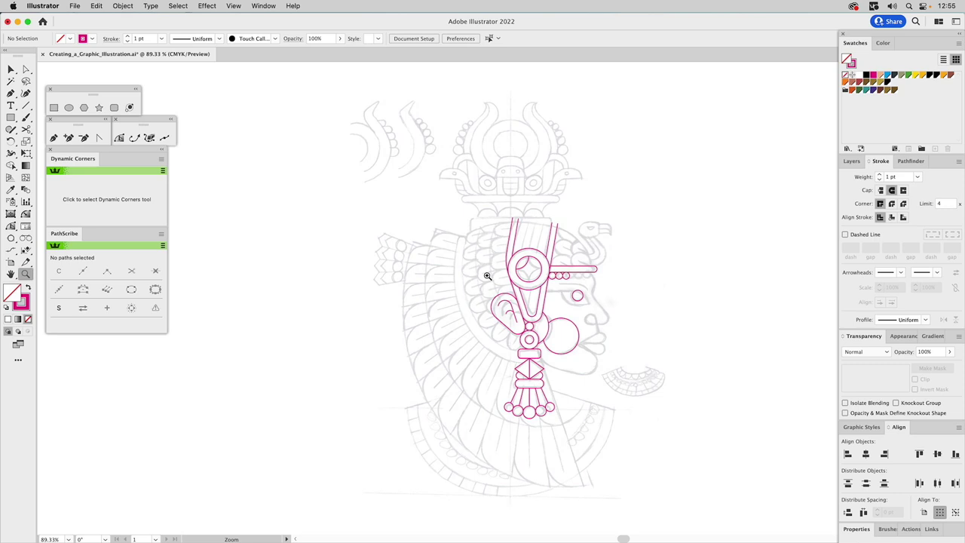
{"action": "left_click", "coordinate": [571, 303]}
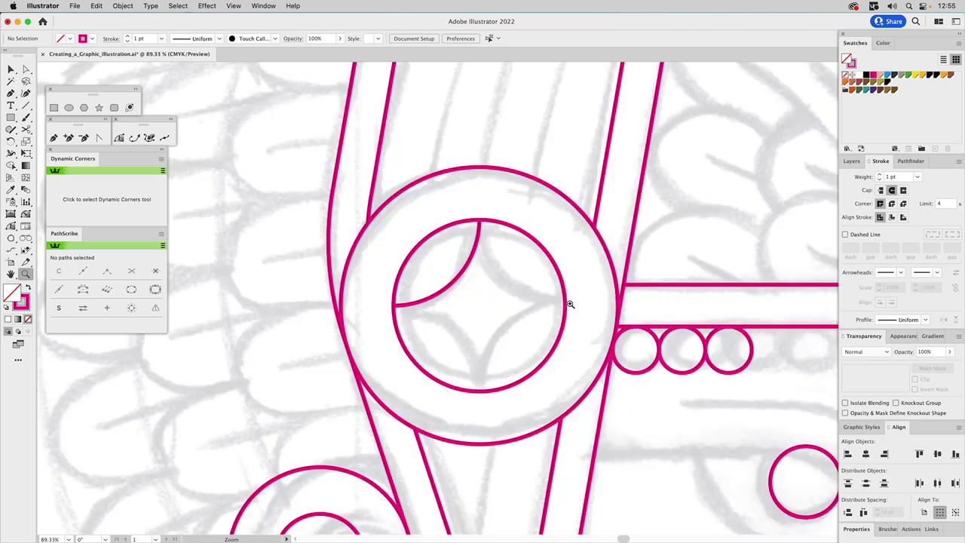
{"action": "key", "text": "v"}
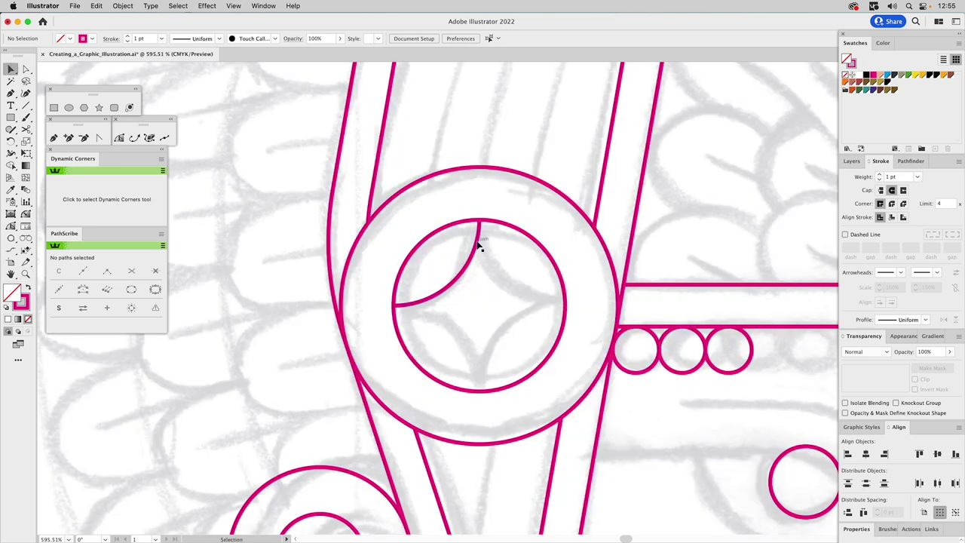
{"action": "left_click", "coordinate": [478, 242]}
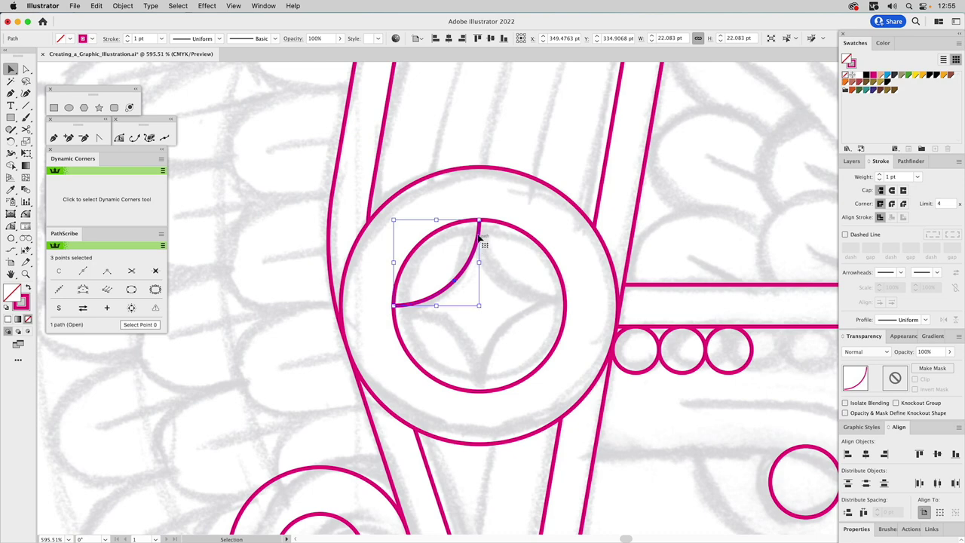
{"action": "left_click", "coordinate": [547, 253]}
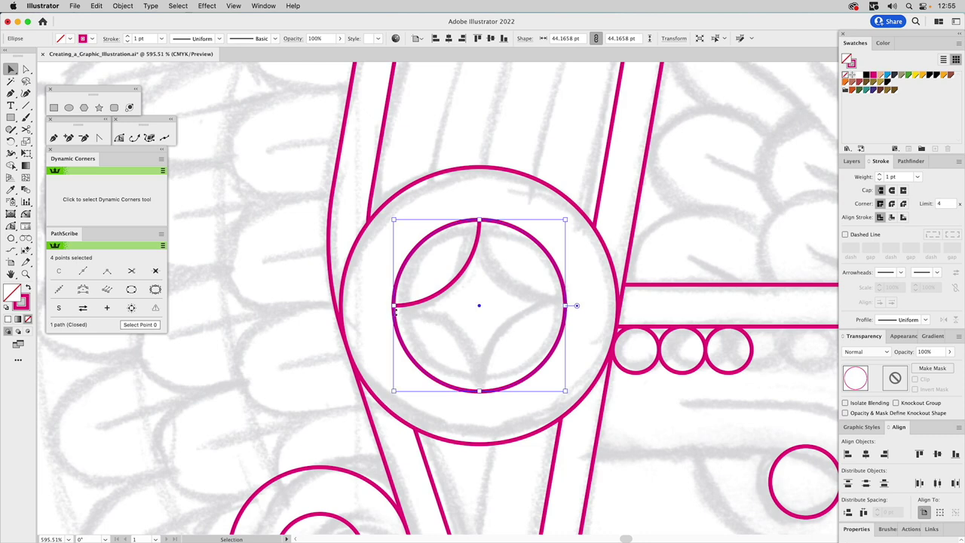
{"action": "left_click", "coordinate": [471, 269]}
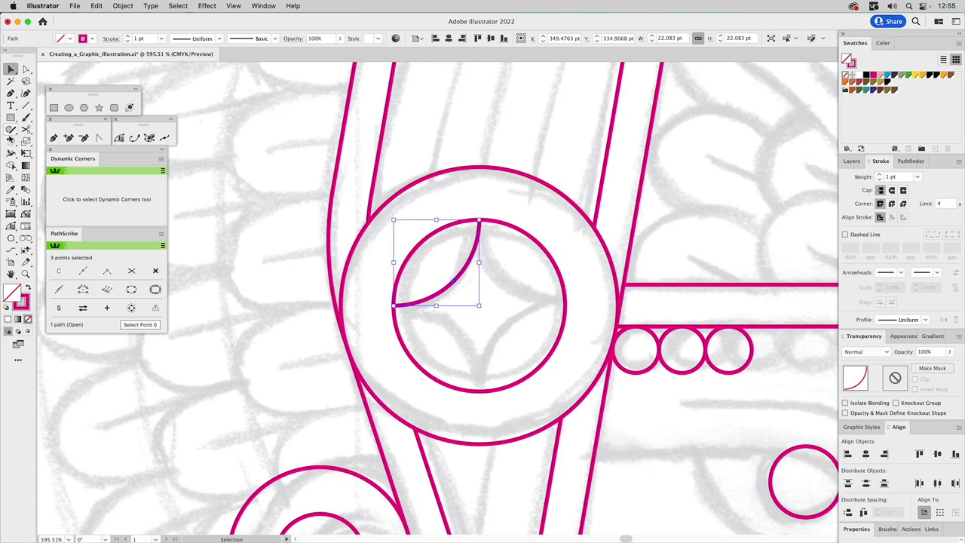
{"action": "left_click_drag", "start_coordinate": [11, 141], "coordinate": [33, 152]}
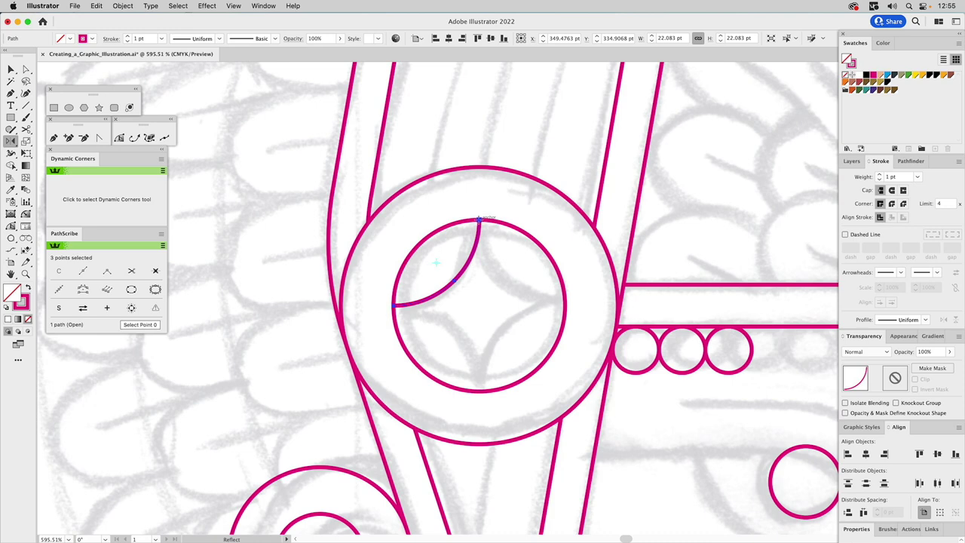
{"action": "left_click", "coordinate": [478, 220]}
{"action": "left_click_drag", "start_coordinate": [492, 236], "coordinate": [523, 291]}
{"action": "key", "text": "v"}
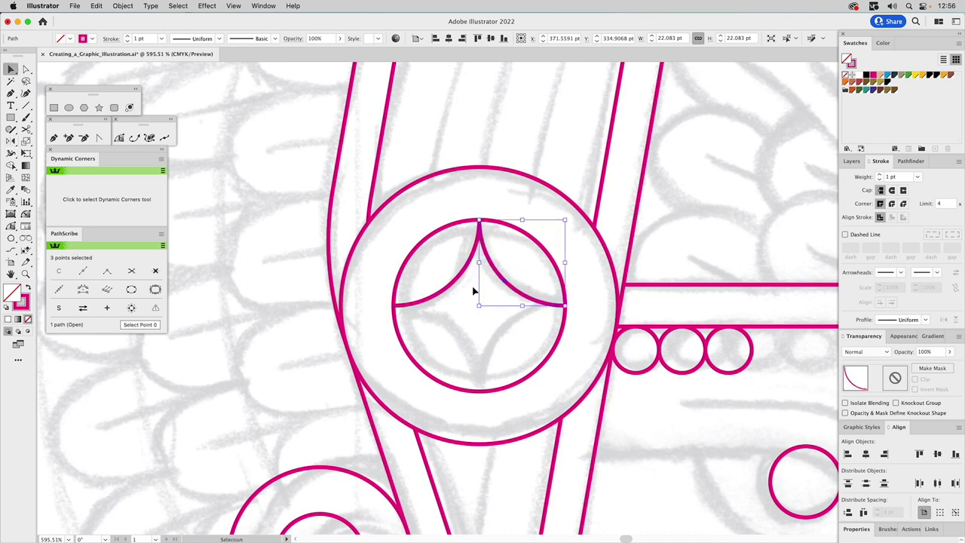
Bring both upper arcs of the round ornament to the front of the stacking order
{"action": "left_click", "coordinate": [467, 275], "text": "shift"}
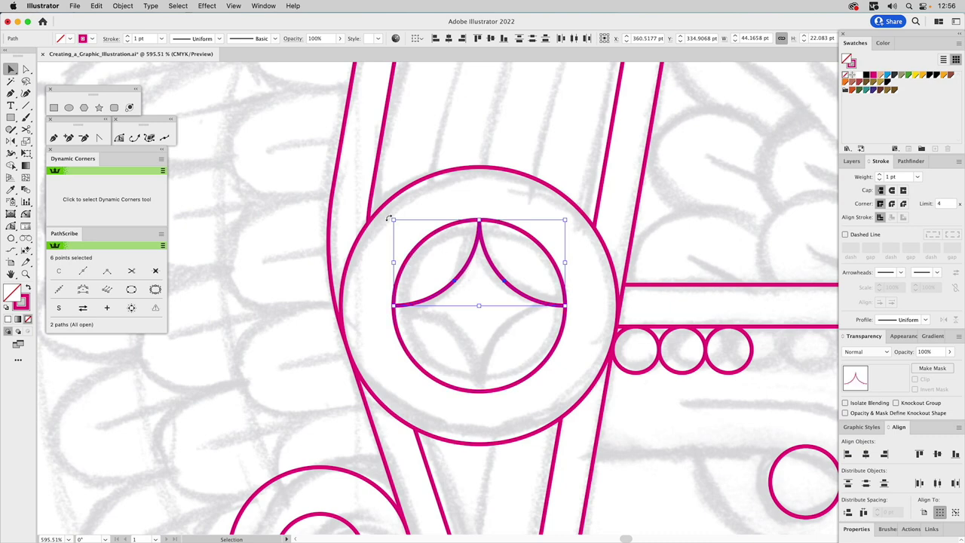
{"action": "left_click", "coordinate": [96, 6]}
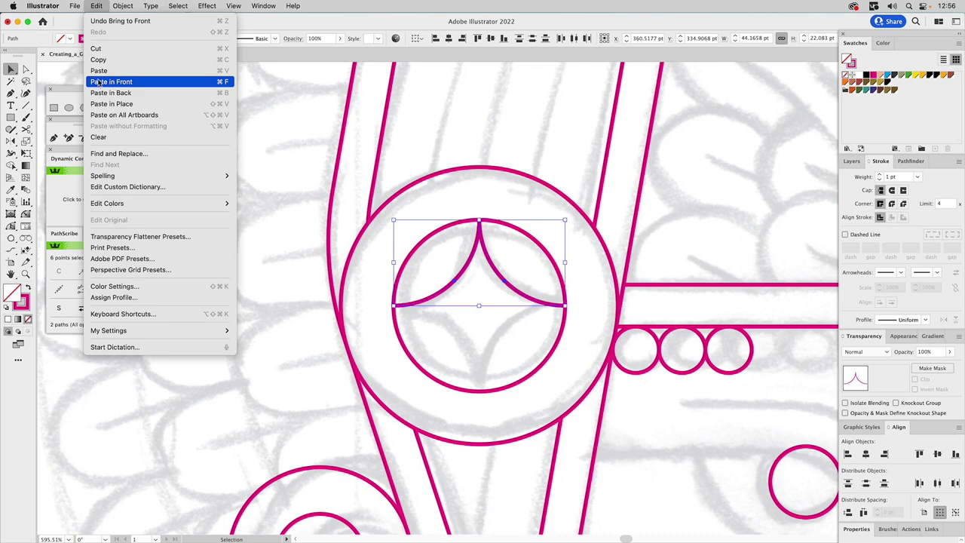
{"action": "mouse_move", "coordinate": [125, 6]}
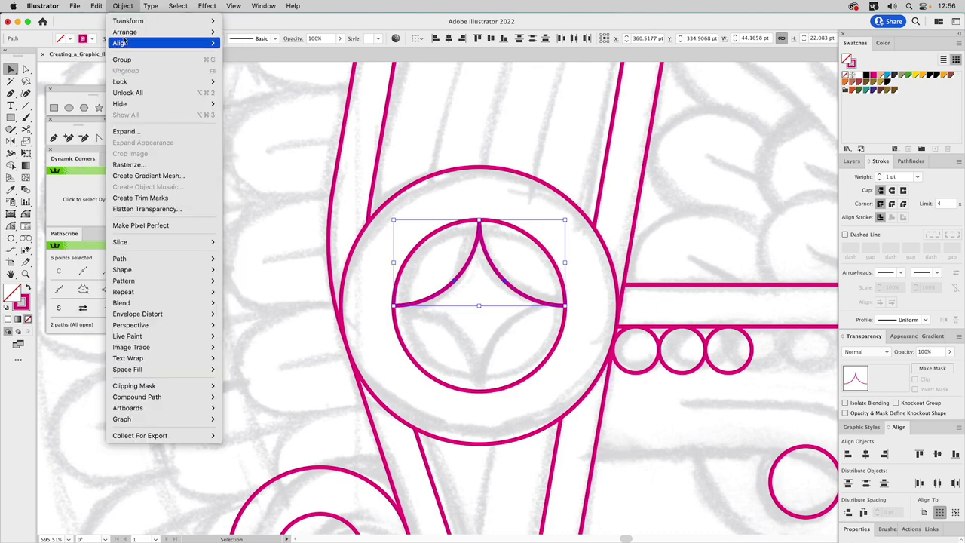
{"action": "mouse_move", "coordinate": [124, 33]}
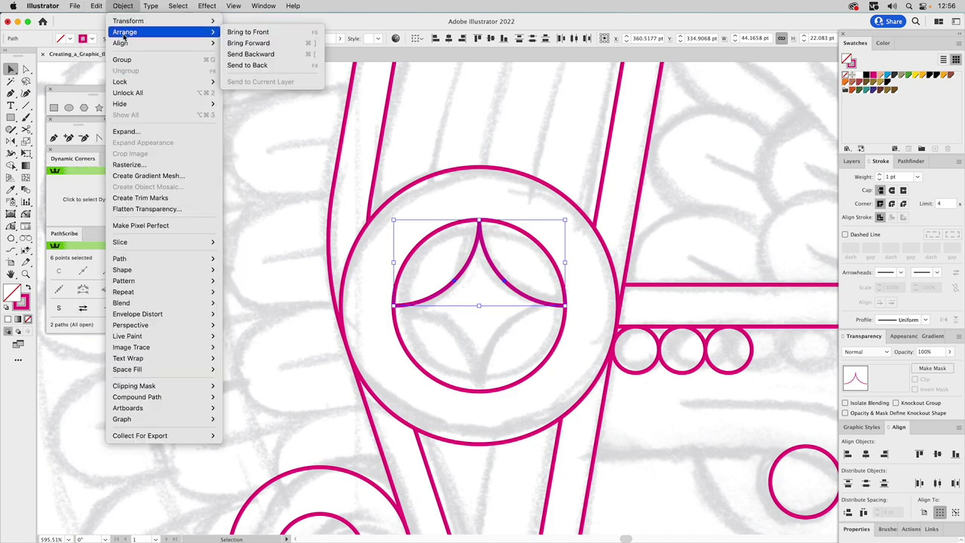
{"action": "left_click", "coordinate": [278, 125]}
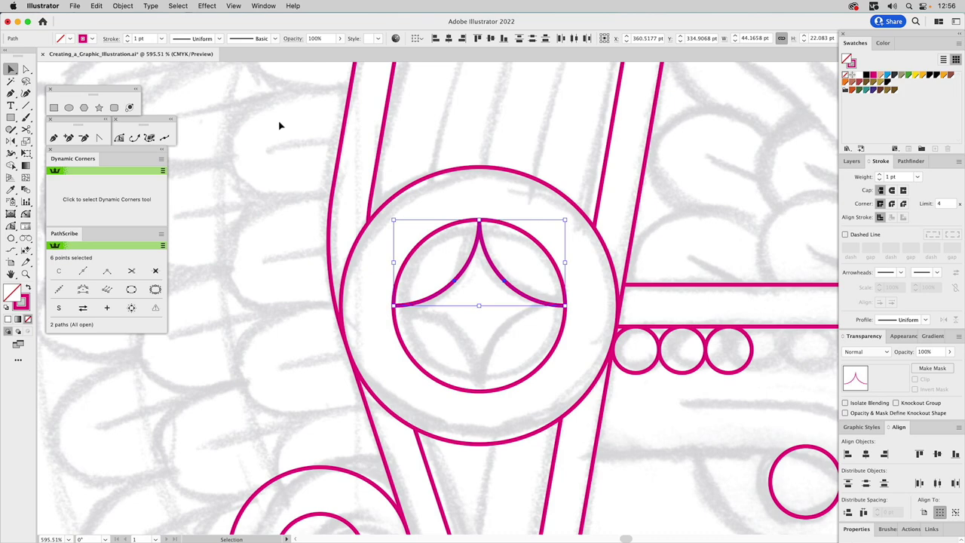
{"action": "left_click", "coordinate": [279, 125]}
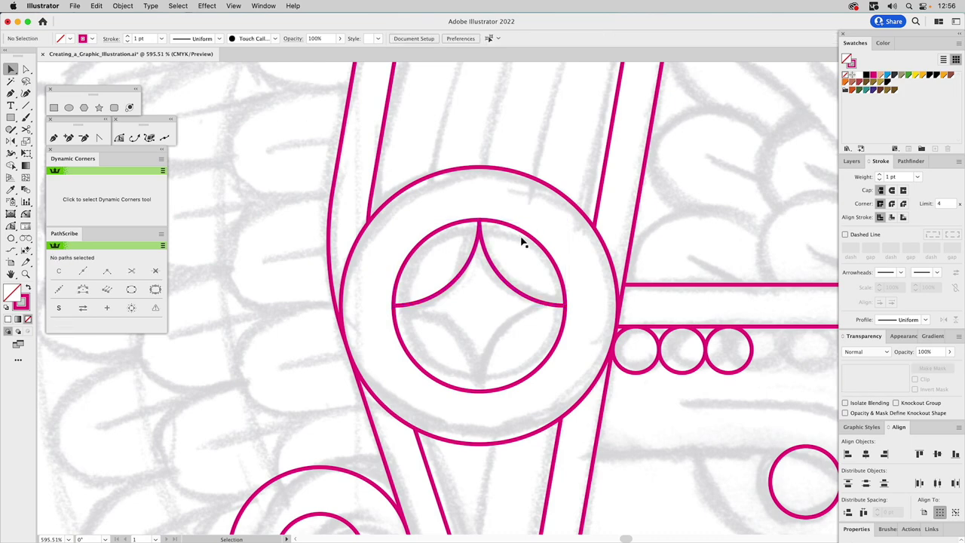
Mirror a copy of both upper arcs across the ornament's horizontal center axis to complete the four-pointed star
{"action": "left_click", "coordinate": [457, 267]}
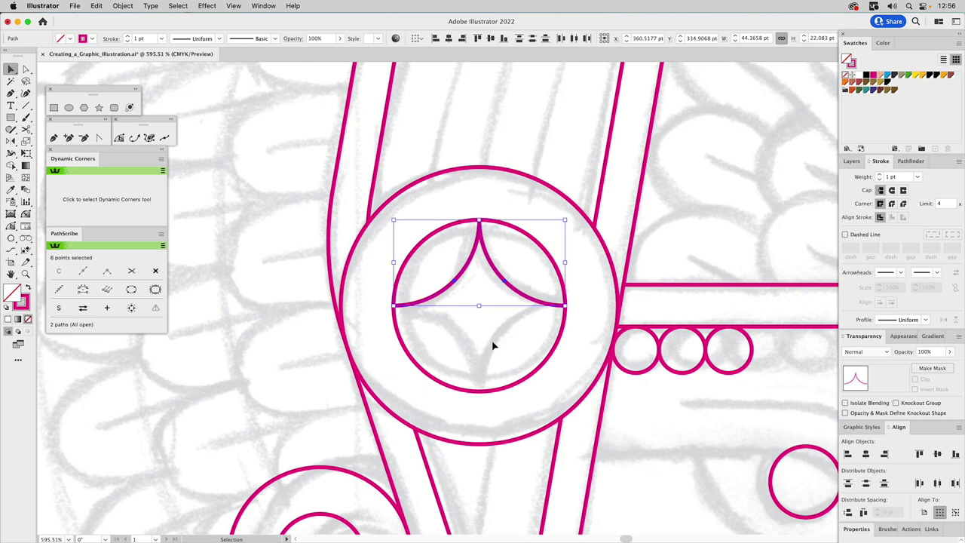
{"action": "left_click", "coordinate": [11, 141]}
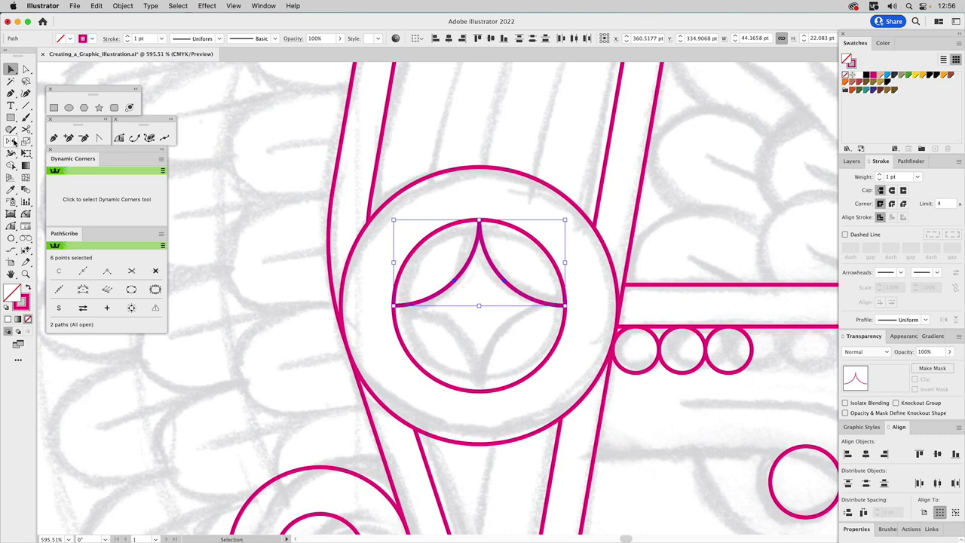
{"action": "left_click", "coordinate": [566, 306]}
{"action": "left_click_drag", "start_coordinate": [570, 307], "coordinate": [595, 309]}
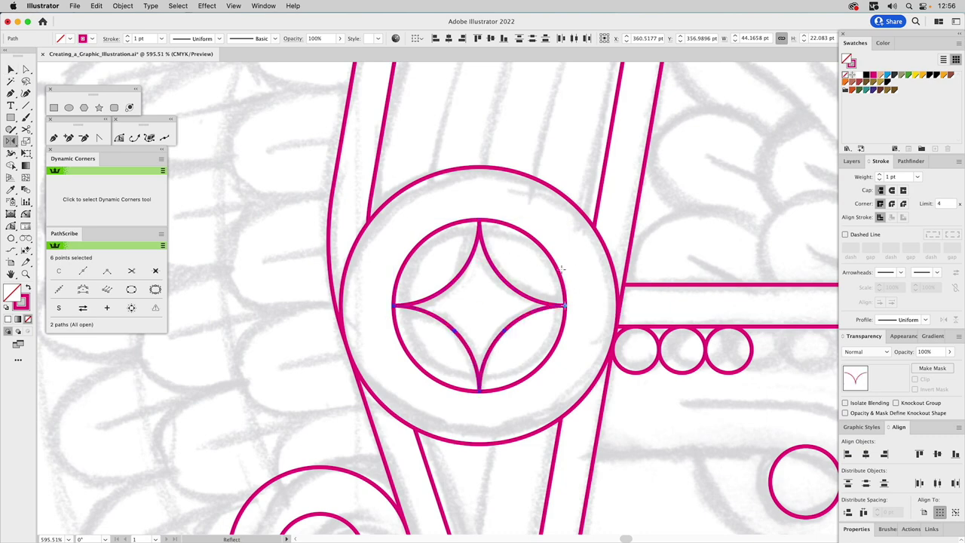
{"action": "left_click", "coordinate": [523, 268], "text": "super"}
Duplicate the three small bead circles under the headband bar and place the copies end to end beside the originals
{"action": "left_click", "coordinate": [26, 273]}
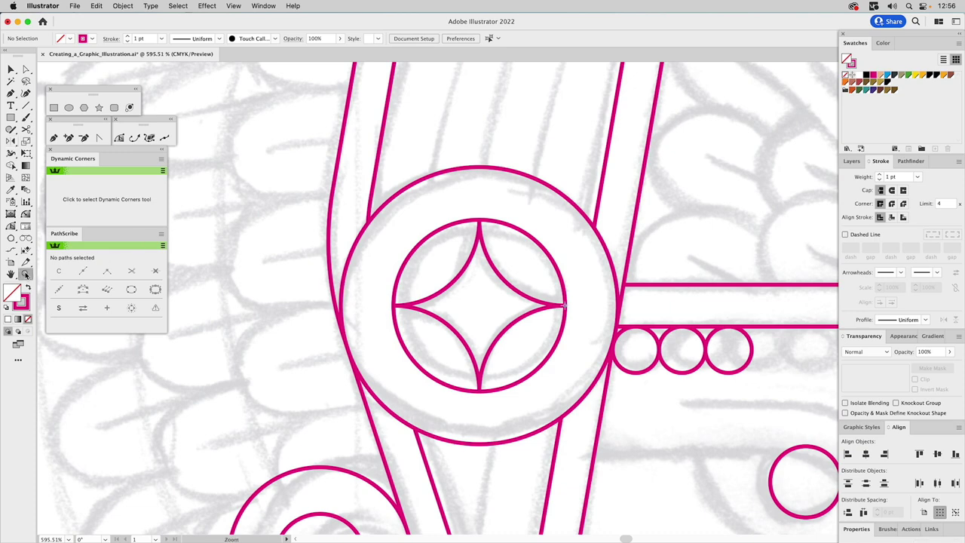
{"action": "left_click", "coordinate": [481, 295], "text": "alt"}
{"action": "left_click_drag", "start_coordinate": [513, 309], "coordinate": [531, 252]}
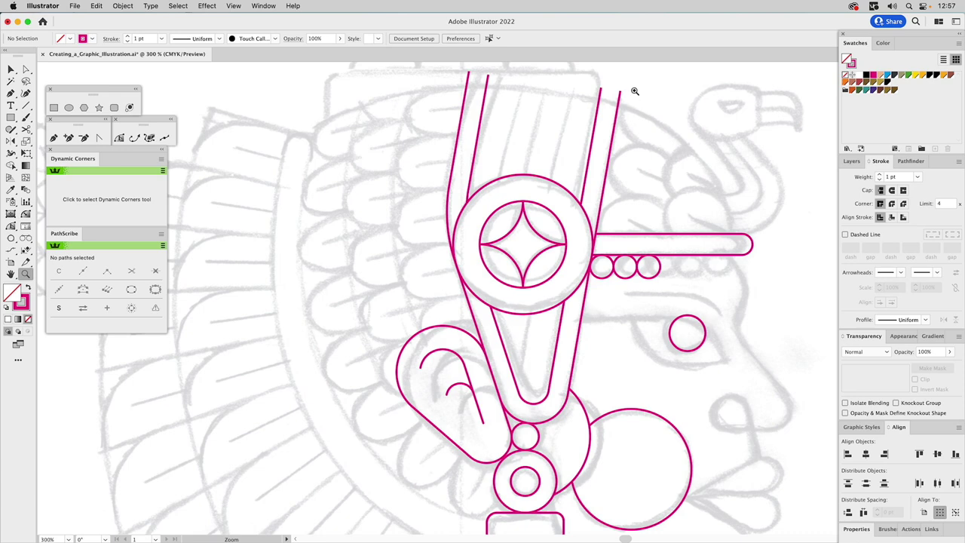
{"action": "key", "text": "v"}
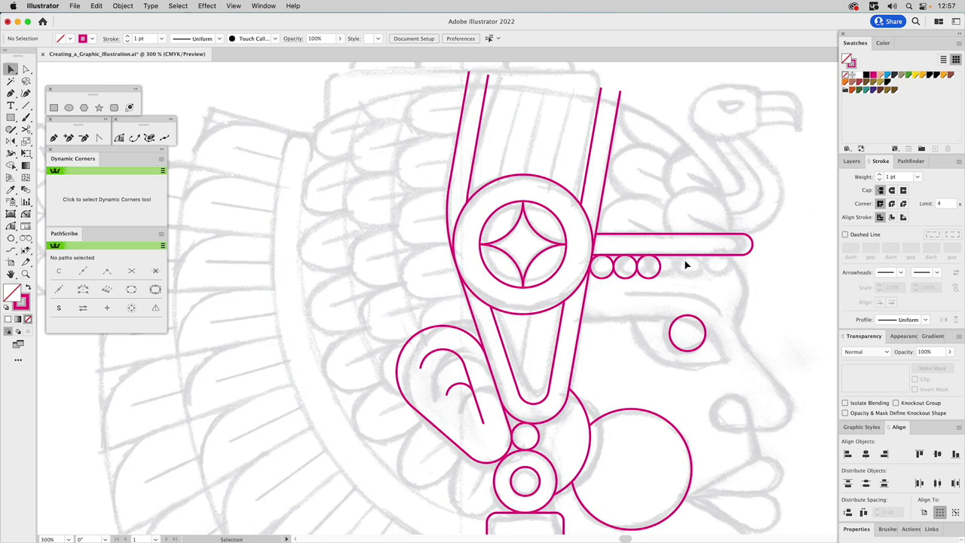
{"action": "left_click_drag", "start_coordinate": [664, 267], "coordinate": [604, 277]}
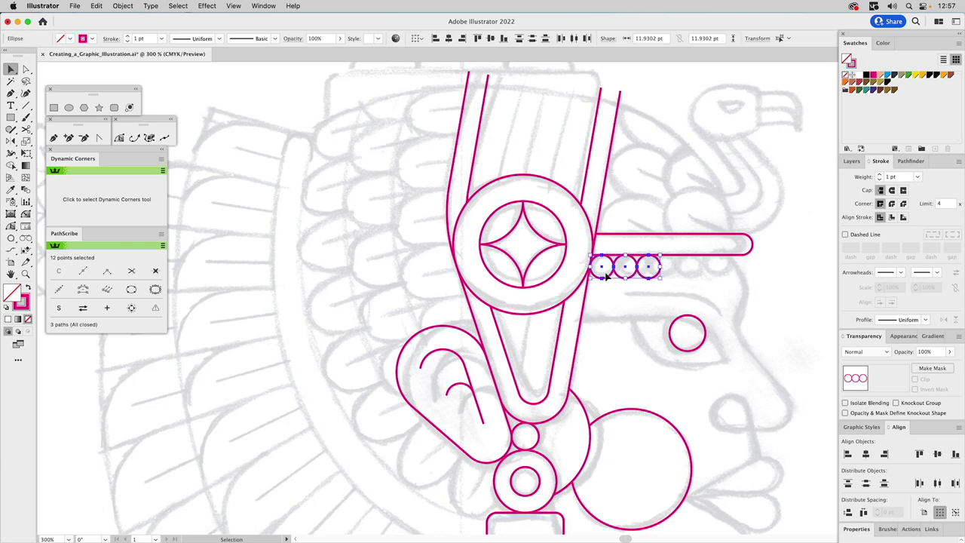
{"action": "left_click_drag", "start_coordinate": [595, 273], "coordinate": [661, 271]}
{"action": "left_click", "coordinate": [781, 279]}
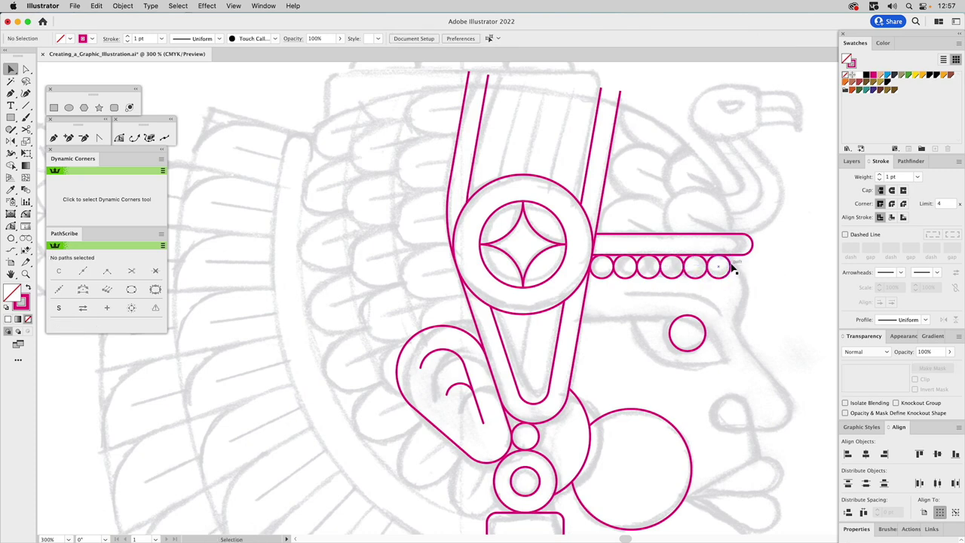
Duplicate the row's outermost bead circle once more, touching it on the side toward the forehead
{"action": "left_click", "coordinate": [733, 266]}
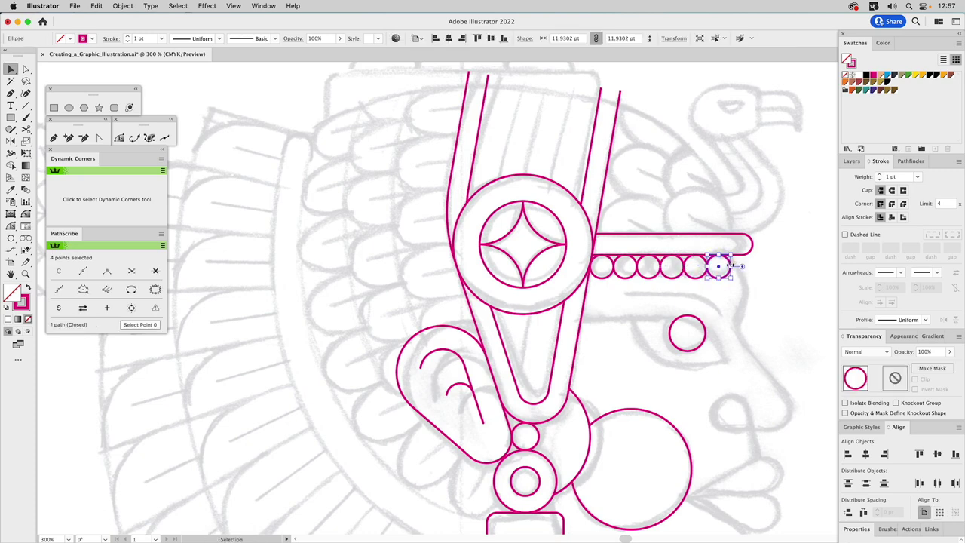
{"action": "left_click_drag", "start_coordinate": [709, 269], "coordinate": [733, 270]}
{"action": "left_click", "coordinate": [749, 313]}
Show the shape blend layer directly above the Building layer, which holds the two slanted blue lines
{"action": "left_click_drag", "start_coordinate": [743, 322], "coordinate": [621, 279]}
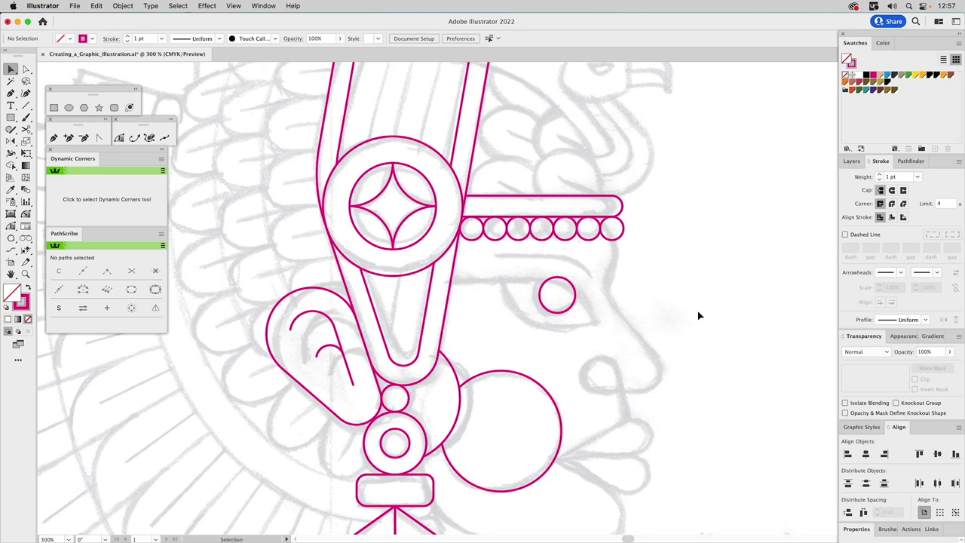
{"action": "scroll", "coordinate": [695, 287], "scroll_direction": "down", "scroll_amount": 5}
{"action": "left_click", "coordinate": [851, 162]}
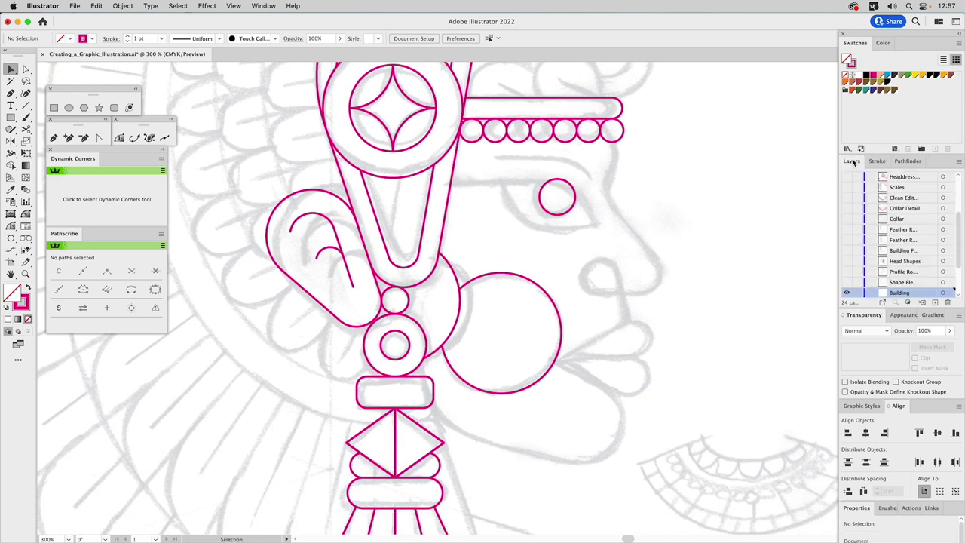
{"action": "left_click", "coordinate": [846, 282]}
{"action": "left_click_drag", "start_coordinate": [658, 181], "coordinate": [724, 329]}
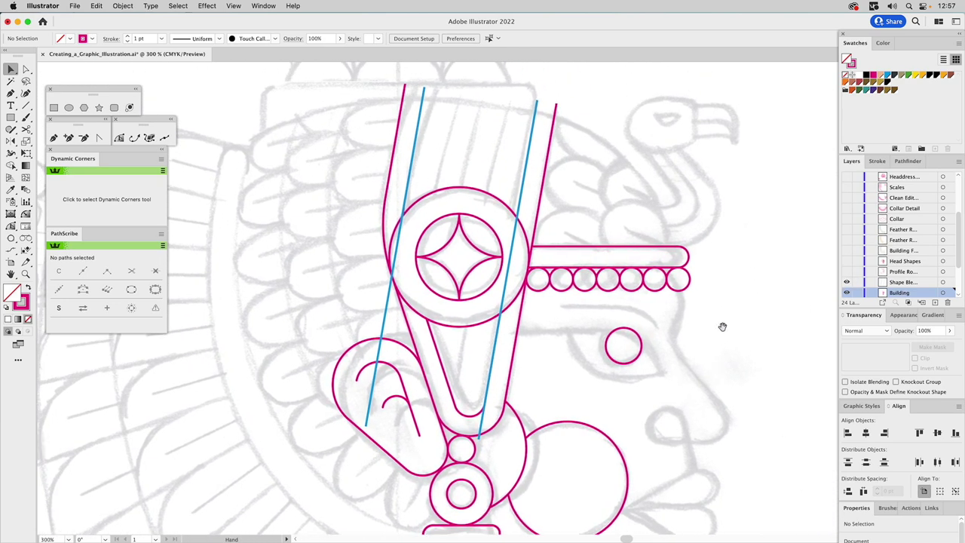
{"action": "left_click", "coordinate": [424, 93]}
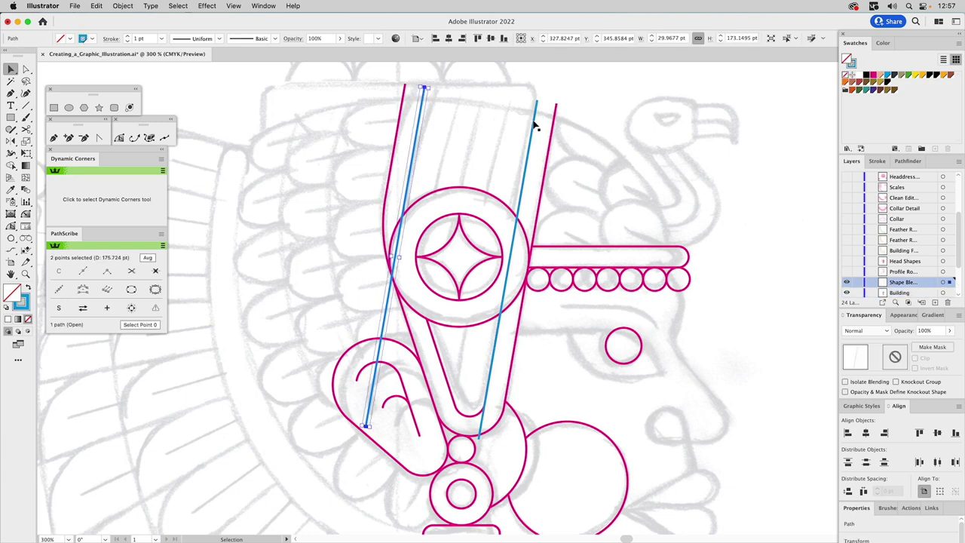
{"action": "key", "text": "backslash"}
{"action": "left_click_drag", "start_coordinate": [315, 100], "coordinate": [253, 340]}
{"action": "key", "text": "super+z"}
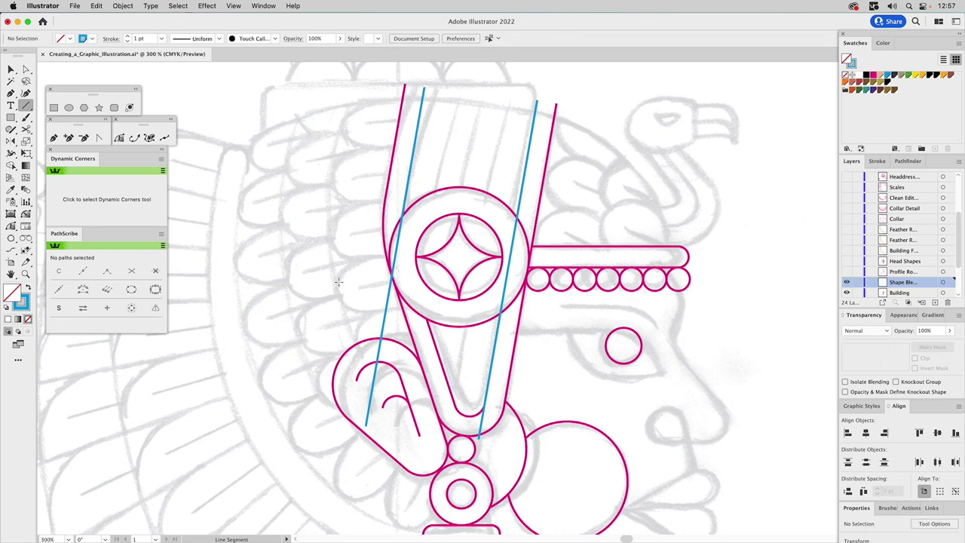
Blend the two slanted blue lines over the headdress band by joining their upper end points
{"action": "key", "text": "v"}
{"action": "left_click", "coordinate": [424, 95]}
{"action": "left_click", "coordinate": [534, 122], "text": "shift"}
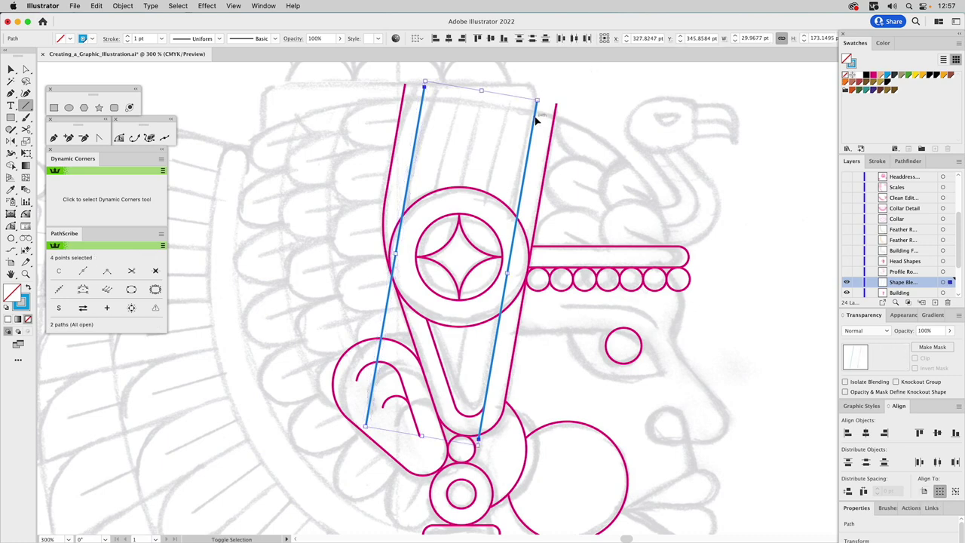
{"action": "key", "text": "backslash"}
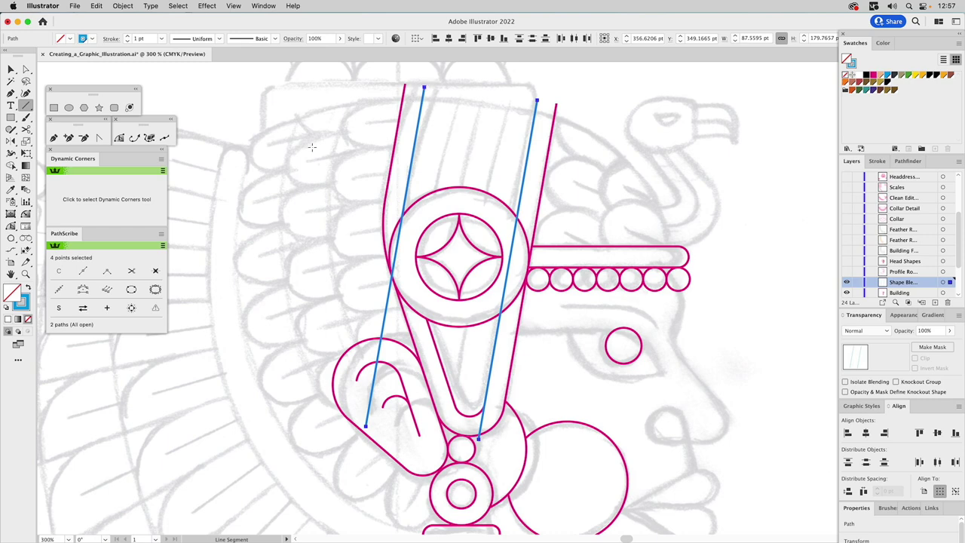
{"action": "left_click", "coordinate": [26, 189]}
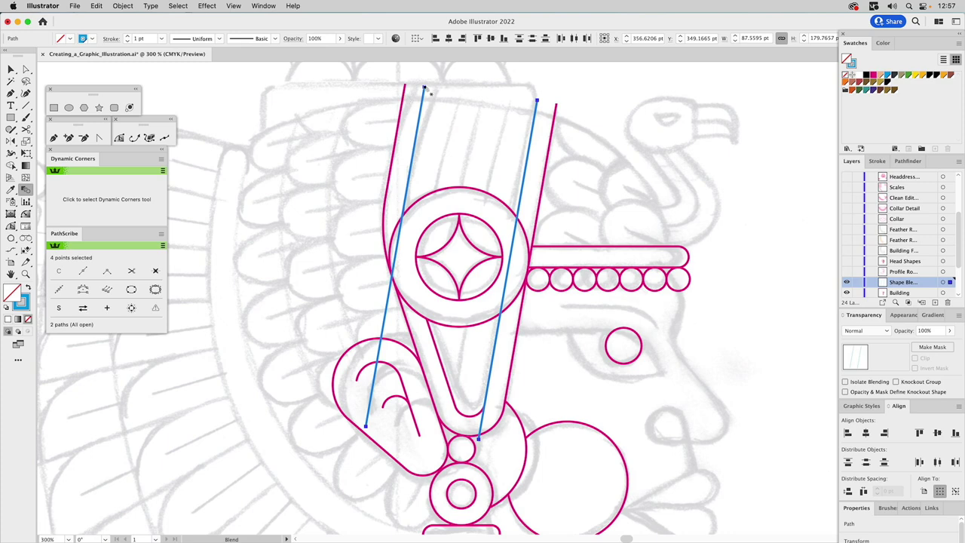
{"action": "left_click", "coordinate": [424, 89]}
{"action": "left_click", "coordinate": [537, 101]}
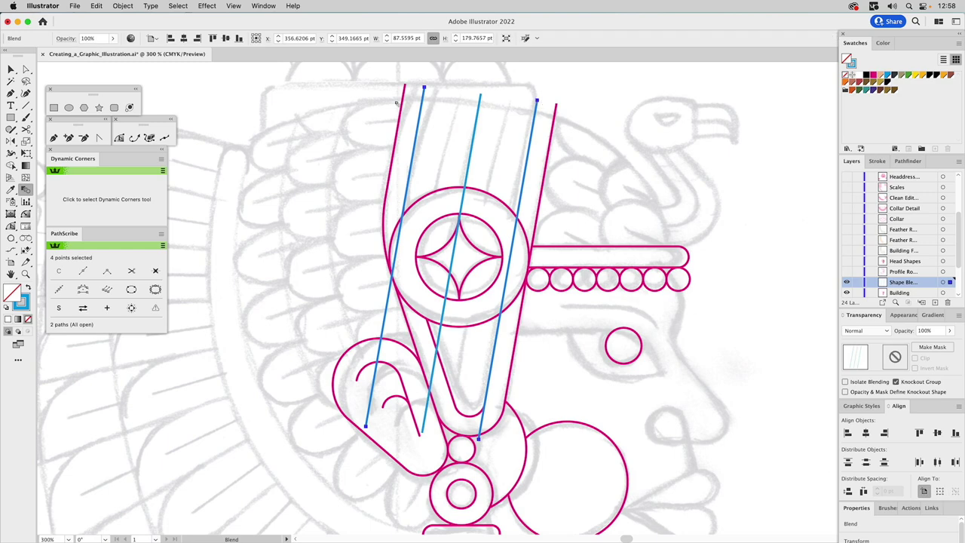
Set the blend of the slanted blue lines to Specified Steps spacing with 3 steps
{"action": "double_click", "coordinate": [28, 190]}
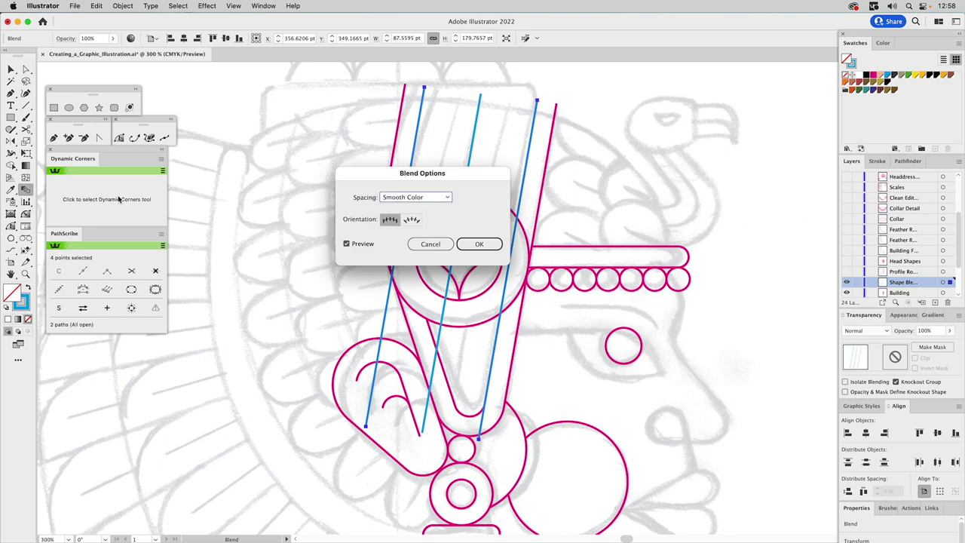
{"action": "left_click", "coordinate": [430, 199]}
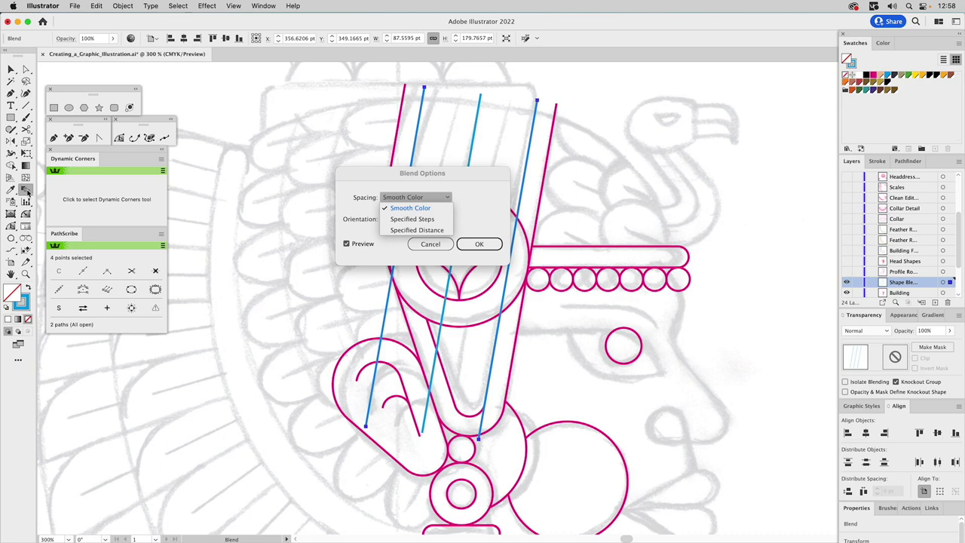
{"action": "left_click", "coordinate": [423, 220]}
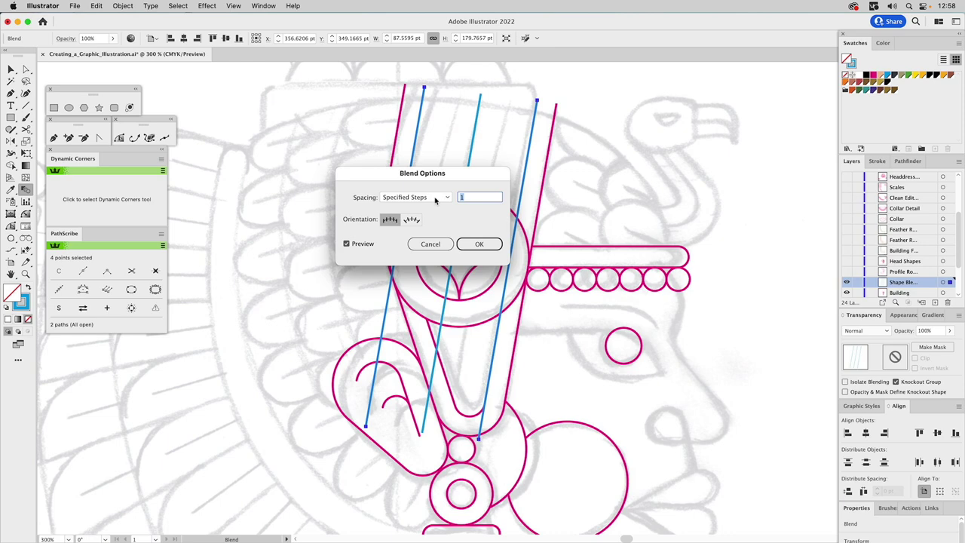
{"action": "type", "text": "3"}
{"action": "key", "text": "Tab"}
{"action": "left_click", "coordinate": [361, 245]}
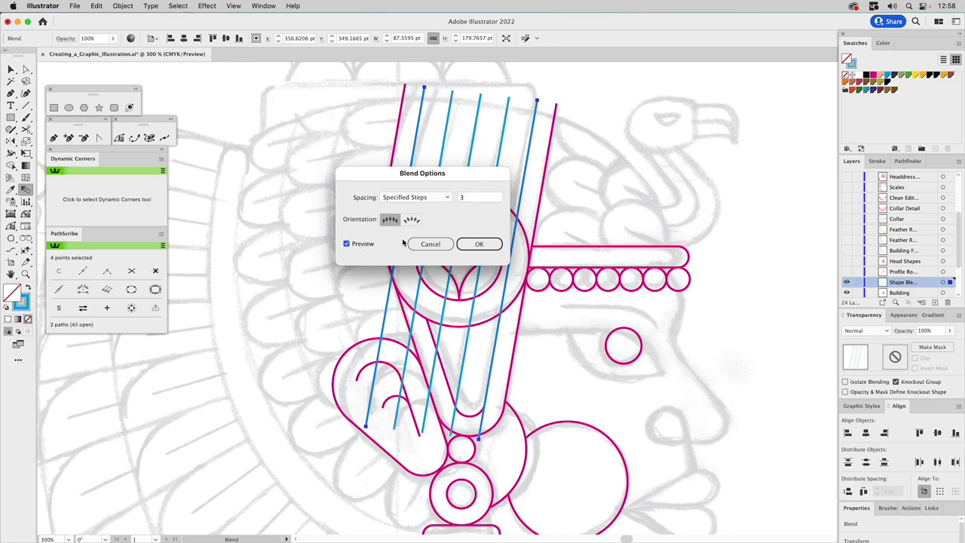
{"action": "left_click", "coordinate": [479, 243]}
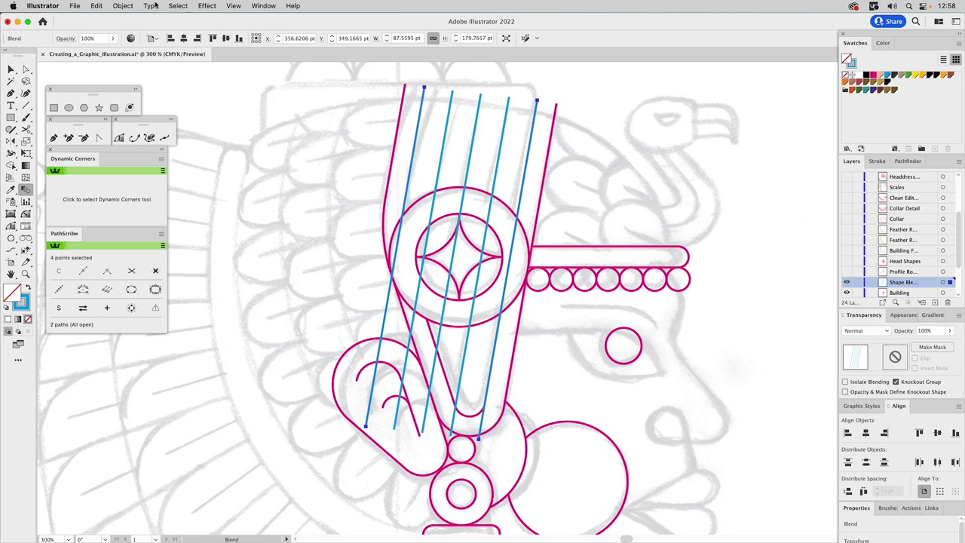
Expand the blend's object, fill and stroke into separate line paths
{"action": "left_click", "coordinate": [122, 6]}
{"action": "left_click", "coordinate": [139, 132]}
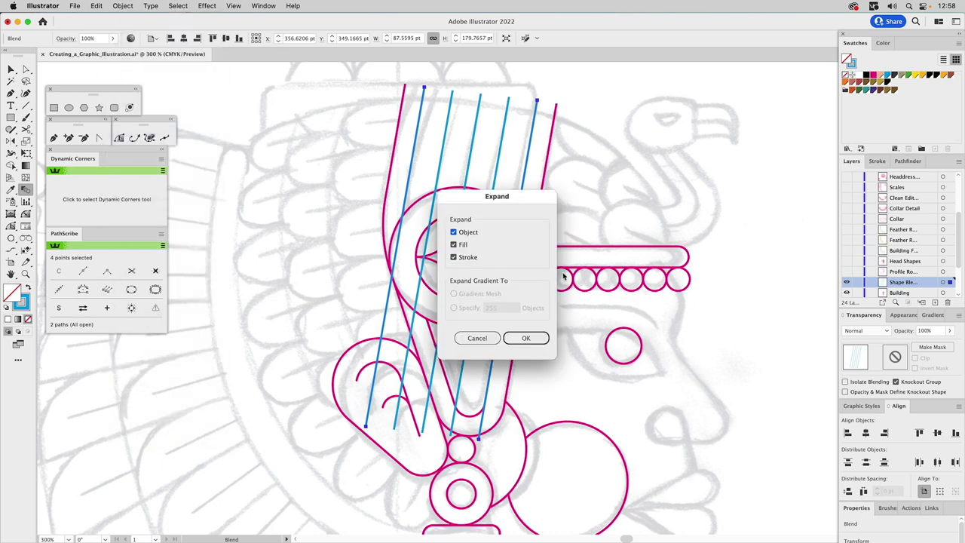
{"action": "left_click", "coordinate": [529, 337]}
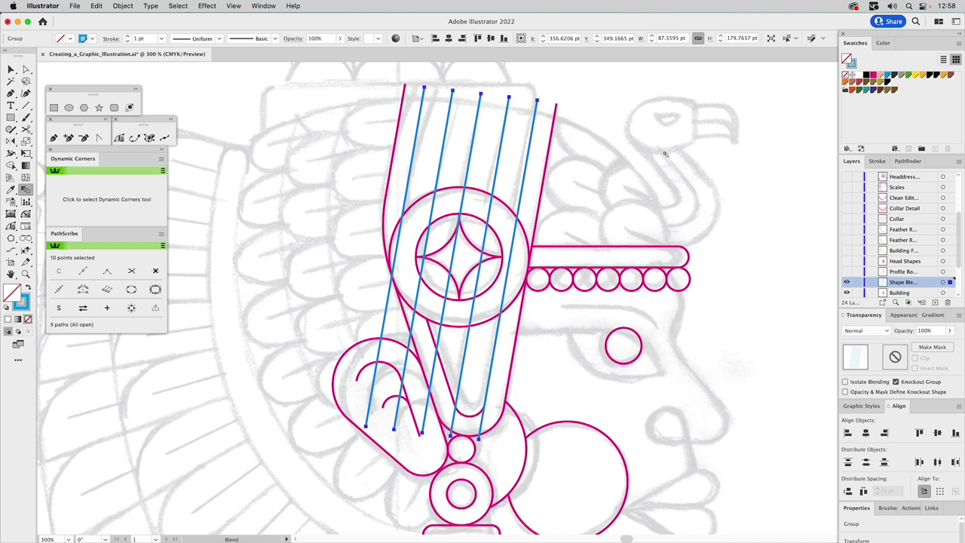
{"action": "key", "text": "v"}
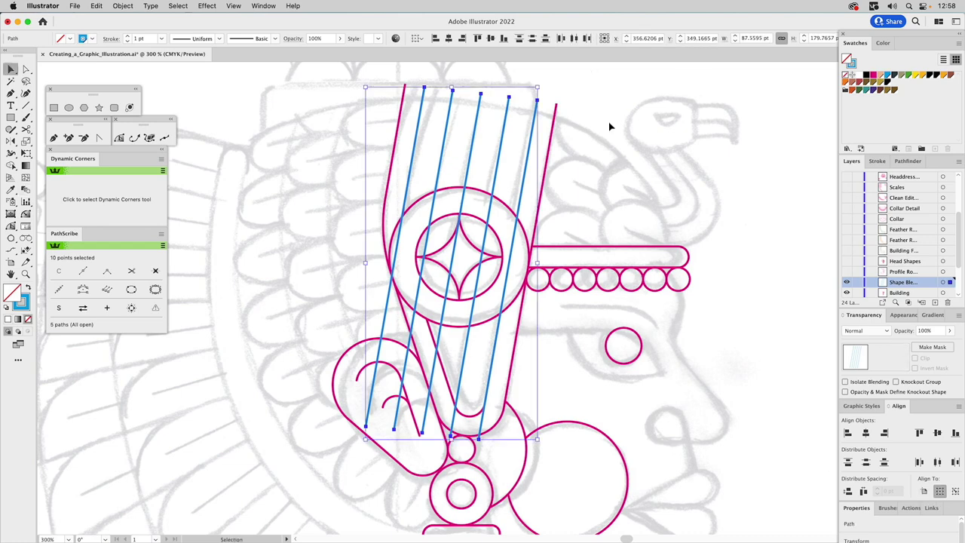
Delete the two outermost blue lines on the headdress band, keeping the three between them
{"action": "left_click", "coordinate": [574, 121]}
{"action": "left_click", "coordinate": [536, 107]}
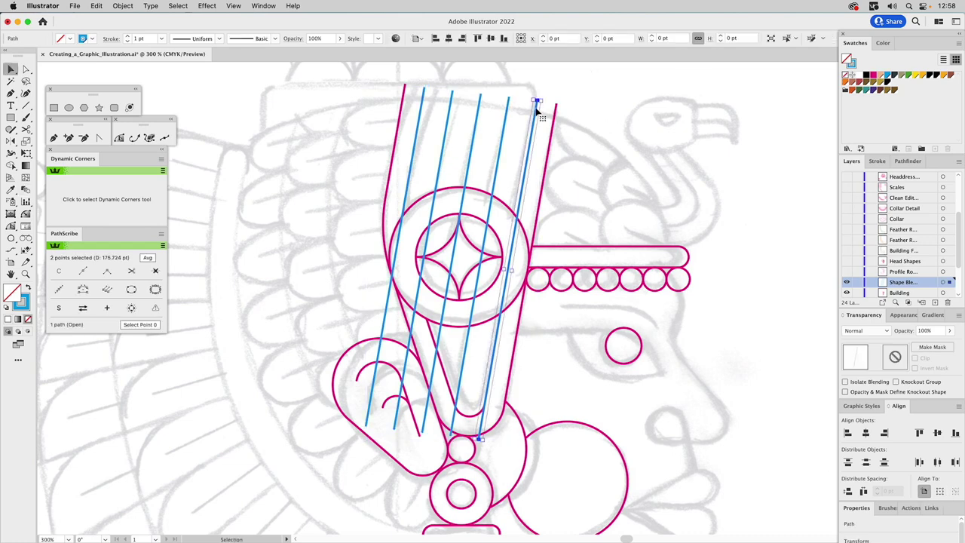
{"action": "left_click", "coordinate": [425, 104], "text": "shift"}
{"action": "key", "text": "Delete"}
Trim the three blue lines with the Shape Builder, removing the parts inside the round ornament and beyond the narrow inner loop below it
{"action": "left_click_drag", "start_coordinate": [433, 129], "coordinate": [515, 152]}
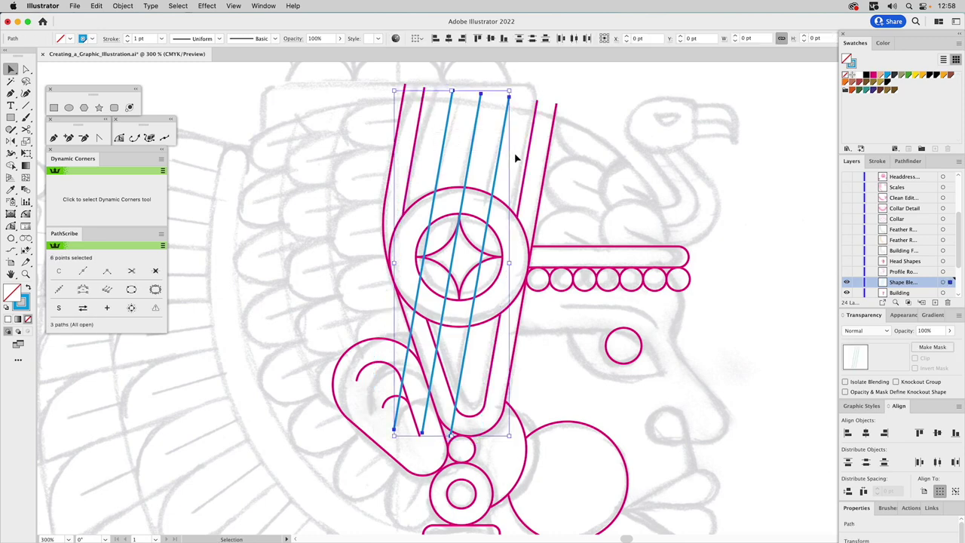
{"action": "left_click", "coordinate": [497, 202], "text": "shift"}
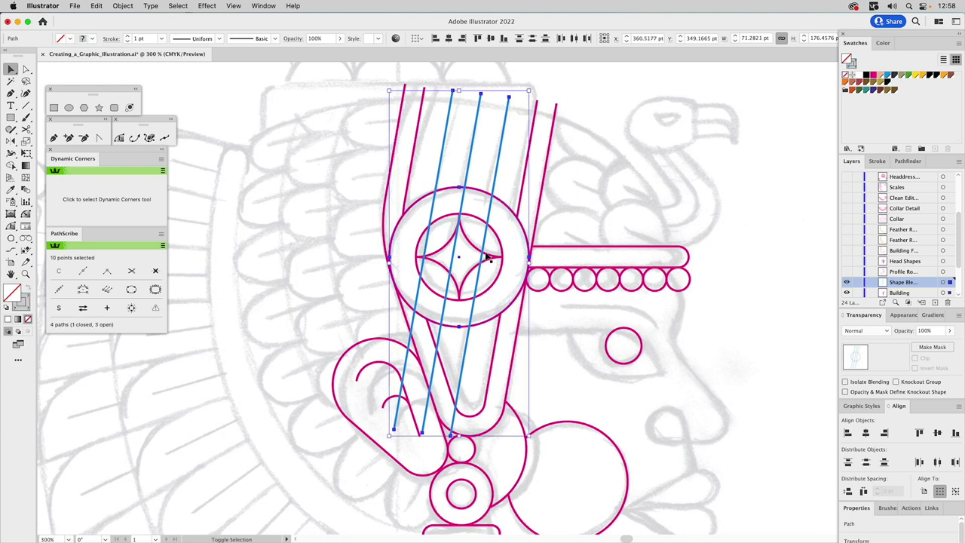
{"action": "left_click", "coordinate": [434, 339], "text": "shift"}
{"action": "left_click", "coordinate": [11, 165]}
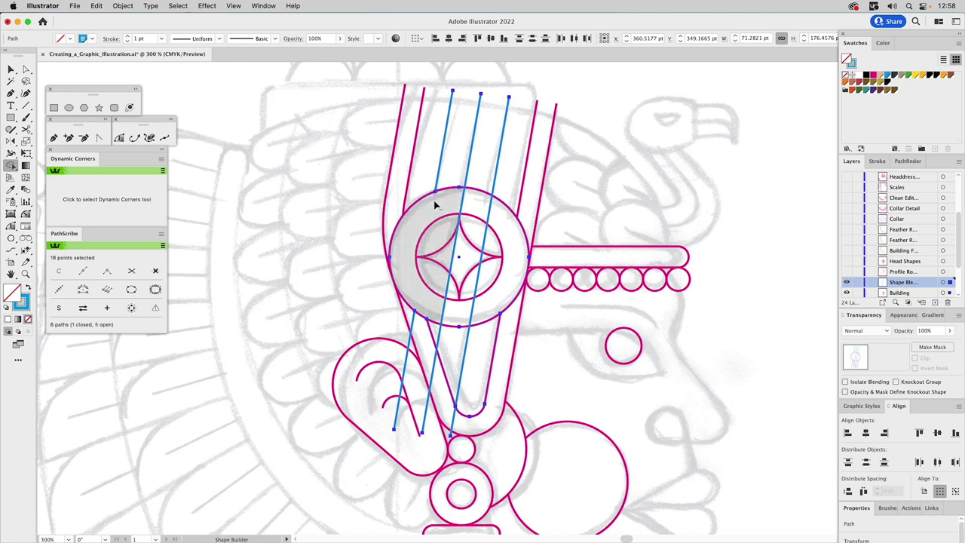
{"action": "left_click", "coordinate": [437, 204], "text": "alt"}
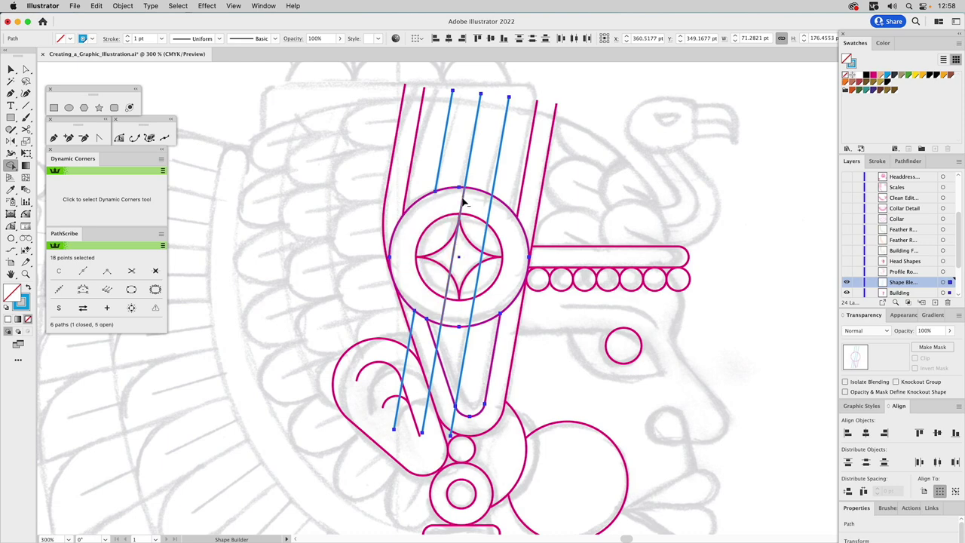
{"action": "left_click", "coordinate": [464, 202], "text": "alt"}
{"action": "left_click", "coordinate": [491, 211], "text": "alt"}
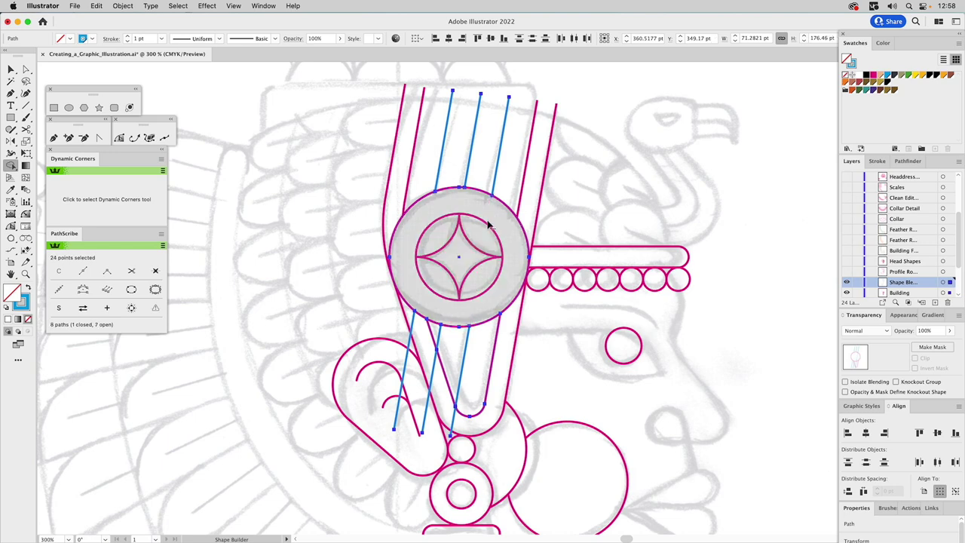
{"action": "left_click", "coordinate": [437, 365], "text": "alt"}
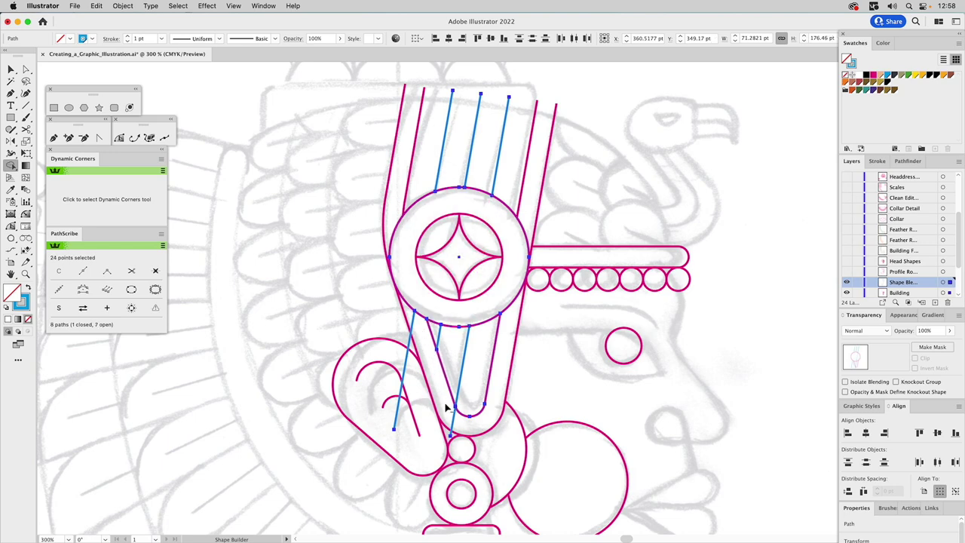
{"action": "left_click", "coordinate": [455, 420], "text": "alt"}
Delete the leftover blue line segment crossing the ear
{"action": "key", "text": "a"}
{"action": "left_click", "coordinate": [431, 372]}
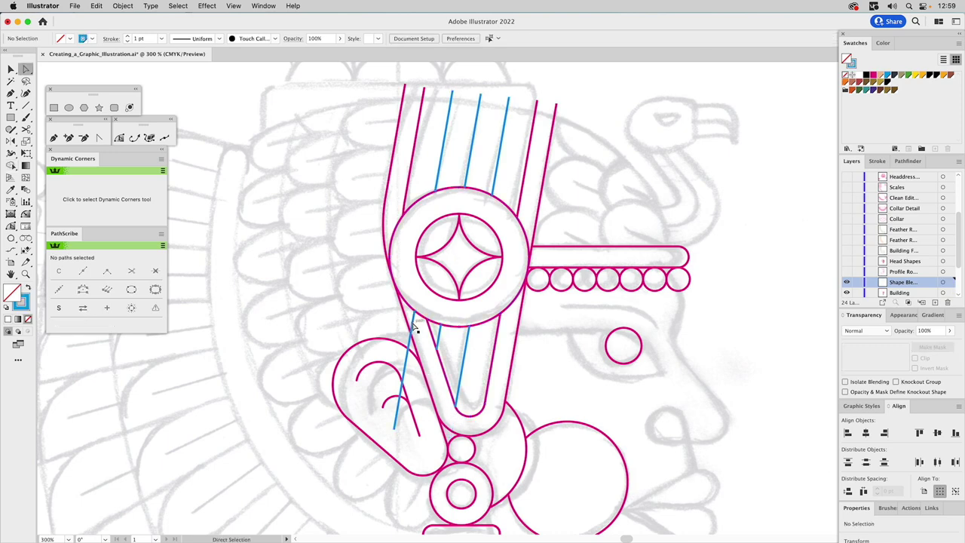
{"action": "left_click", "coordinate": [415, 329]}
{"action": "key", "text": "Delete"}
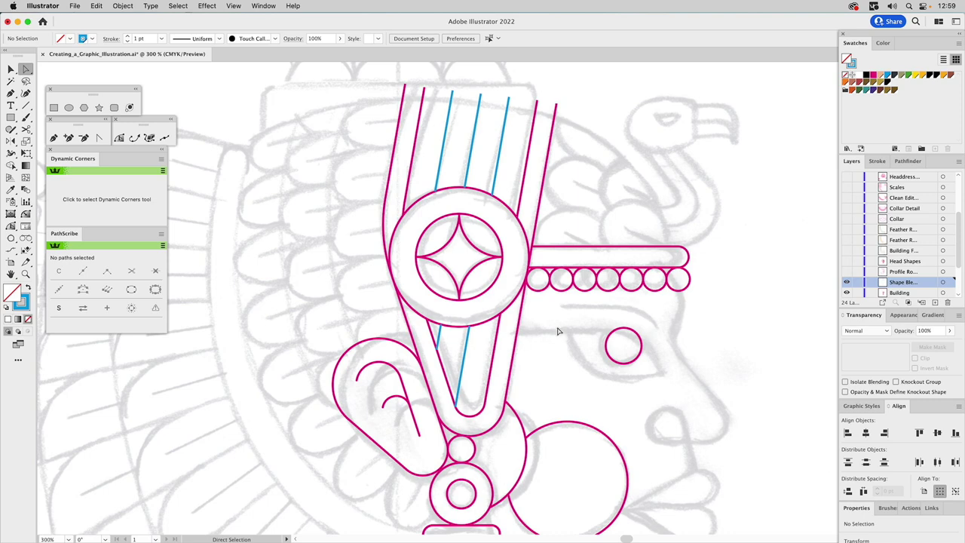
Match the five blue stripe segments above and below the round ornament to the magenta stroke of the other shapes
{"action": "key", "text": "v"}
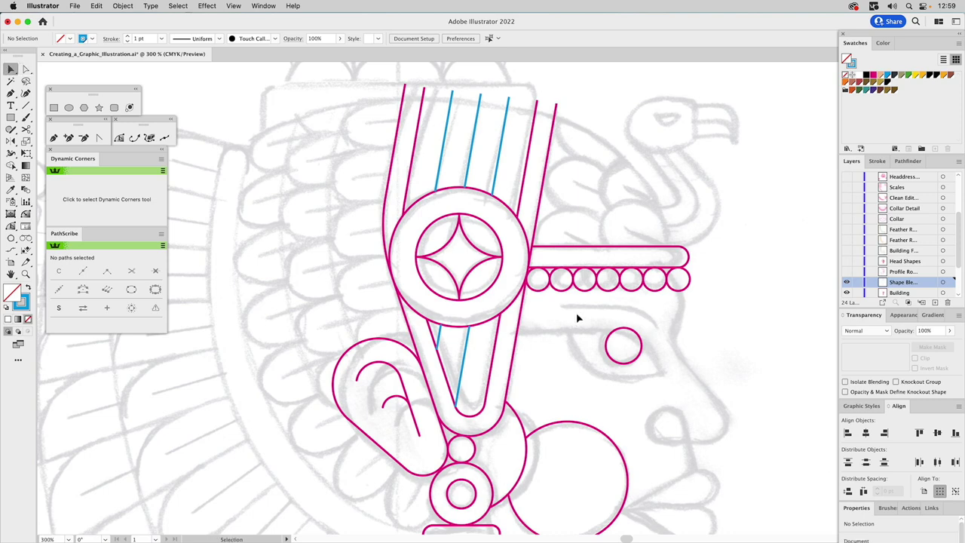
{"action": "left_click_drag", "start_coordinate": [445, 110], "coordinate": [513, 133]}
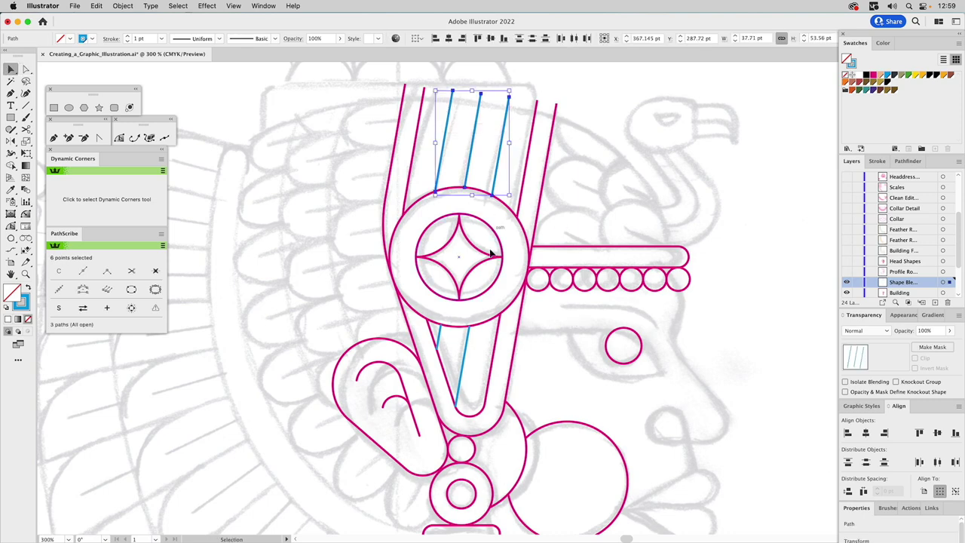
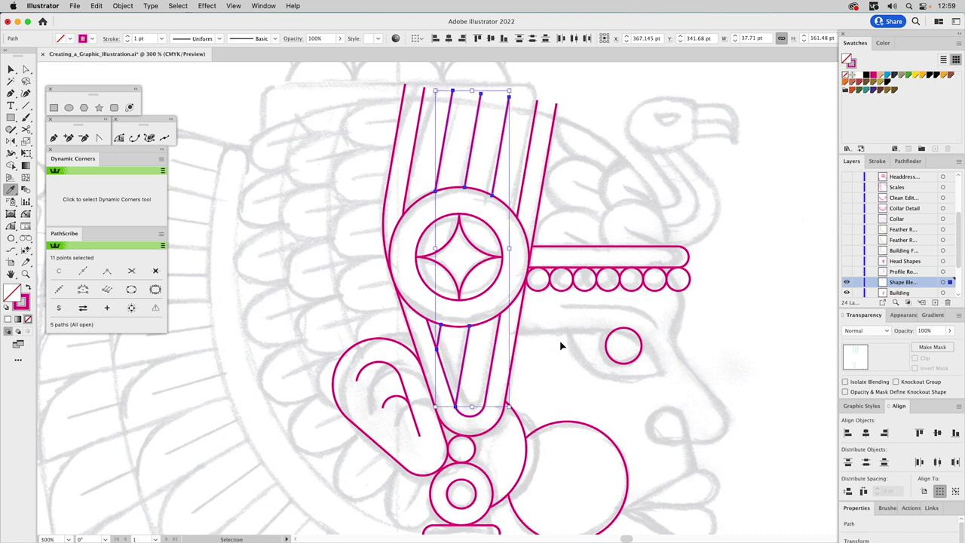
Show the profile layer directly above the shape blend layer, comparing its angular face paths with the sketch
{"action": "key", "text": "super+0"}
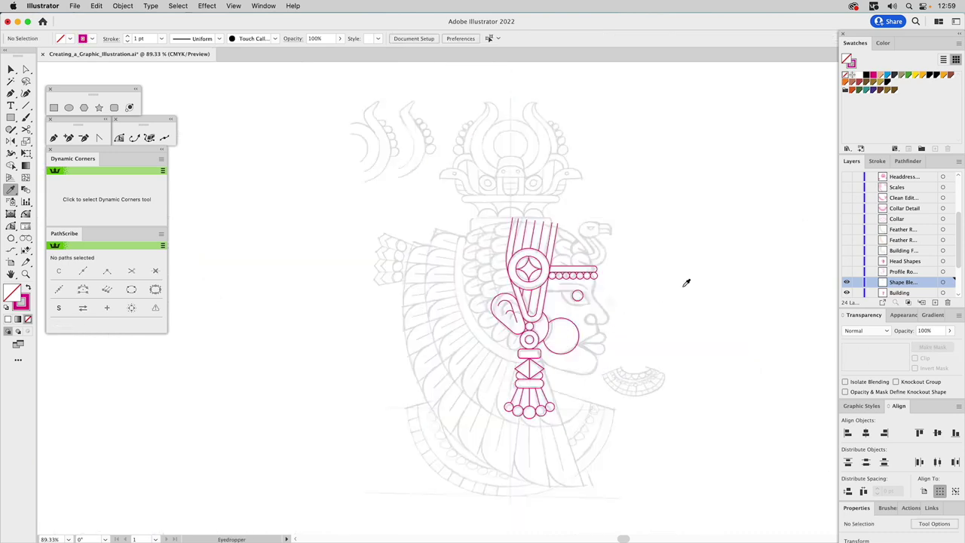
{"action": "key", "text": "v"}
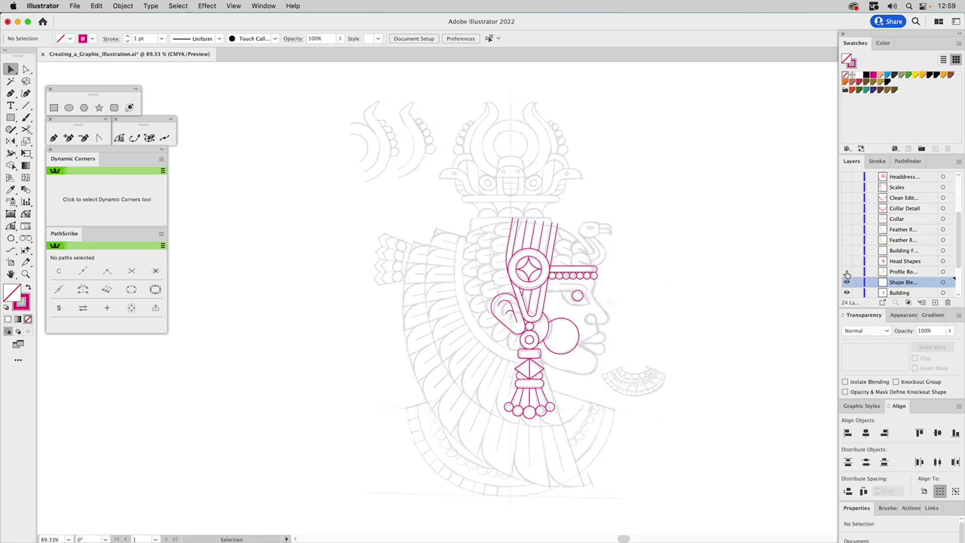
{"action": "left_click", "coordinate": [846, 272]}
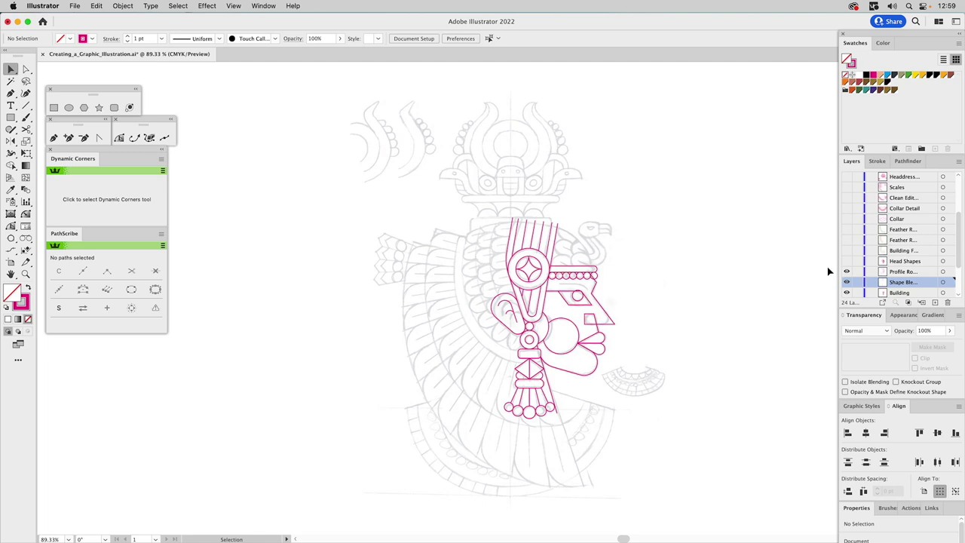
{"action": "key", "text": "z"}
{"action": "left_click_drag", "start_coordinate": [521, 264], "coordinate": [646, 391]}
{"action": "key", "text": "v"}
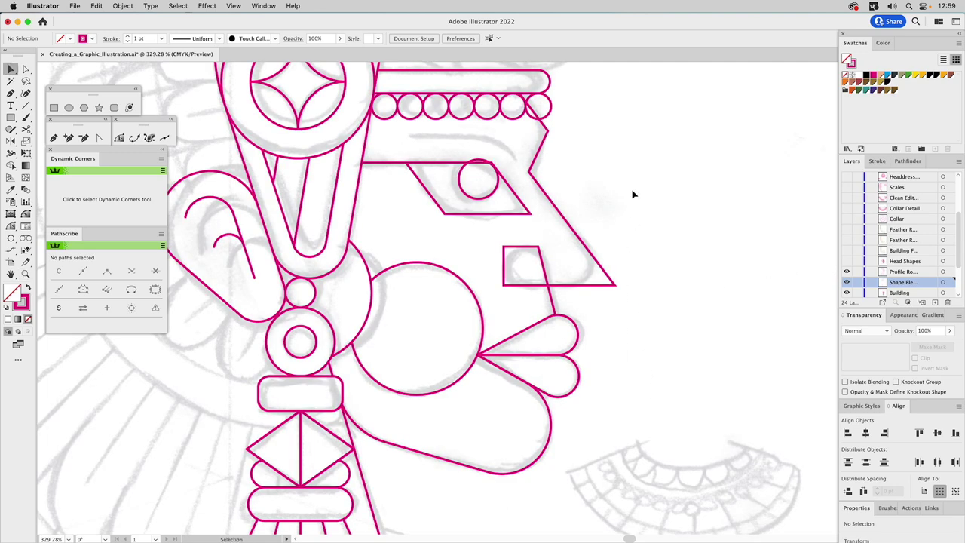
{"action": "scroll", "coordinate": [630, 192], "scroll_direction": "up", "scroll_amount": 3}
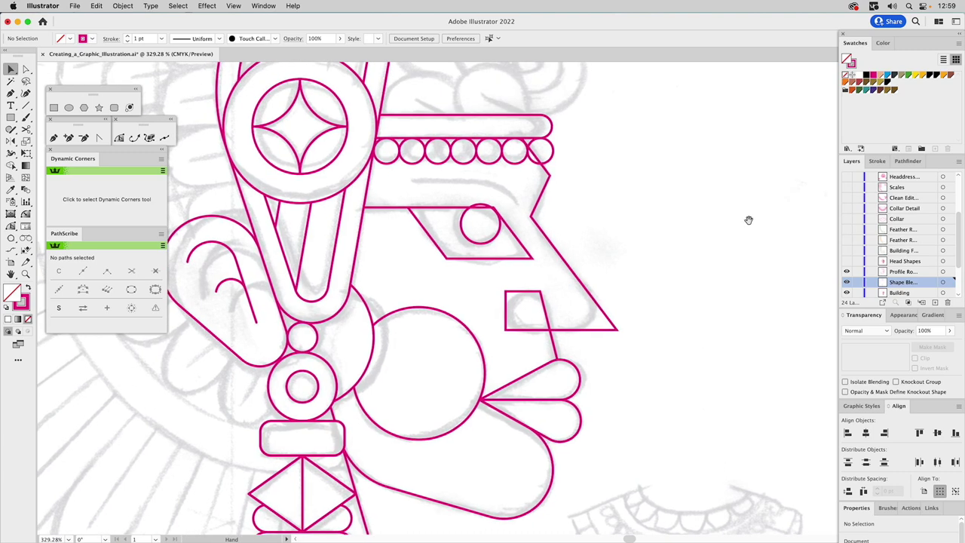
{"action": "left_click", "coordinate": [846, 272]}
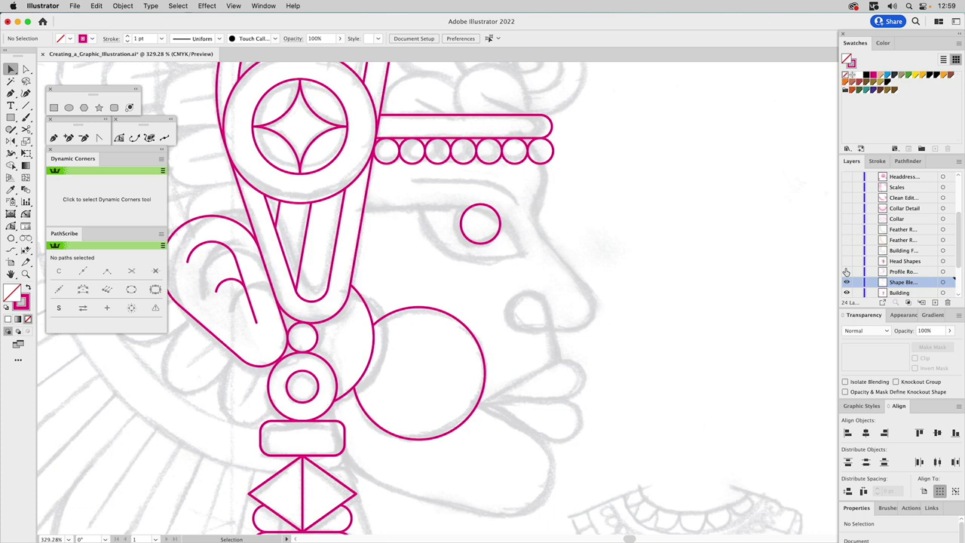
{"action": "left_click", "coordinate": [846, 272]}
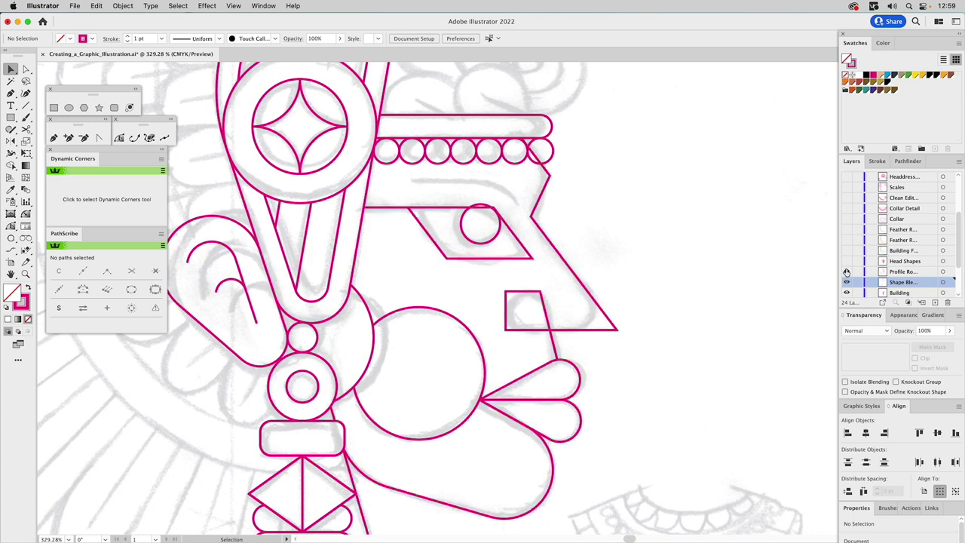
Round the profile path's forehead corner to about 15.24 pt and the nose bridge corner to about 8.3 pt
{"action": "left_click", "coordinate": [548, 240]}
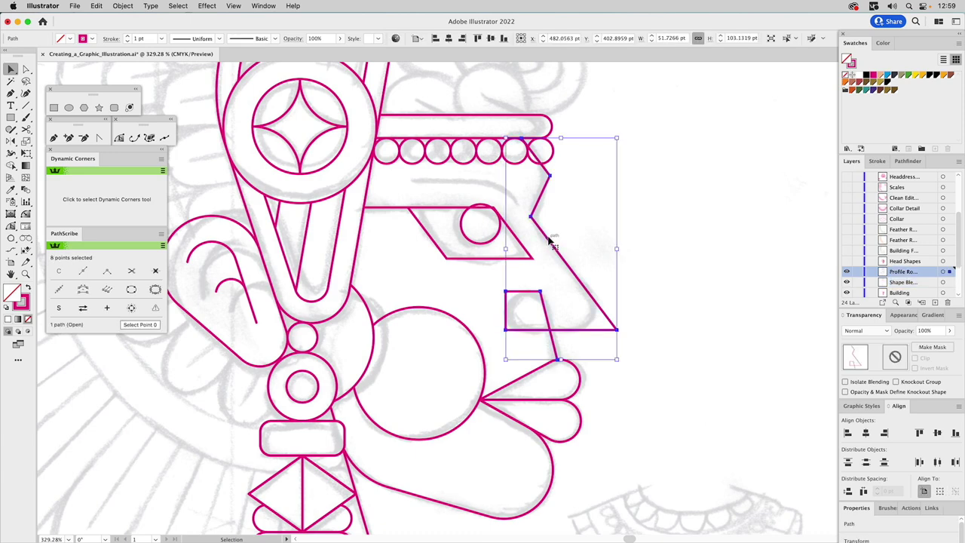
{"action": "key", "text": "a"}
{"action": "left_click", "coordinate": [540, 178]}
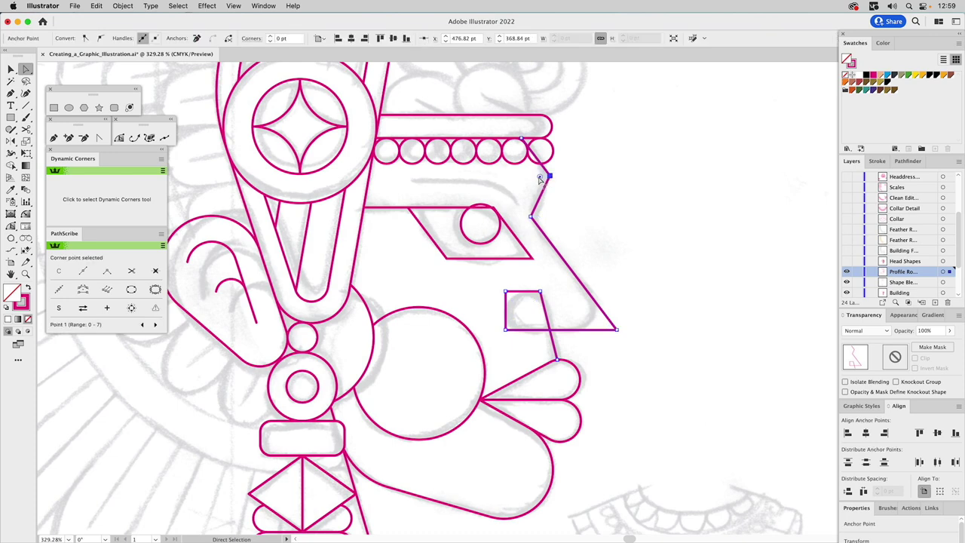
{"action": "left_click_drag", "start_coordinate": [540, 178], "coordinate": [513, 184]}
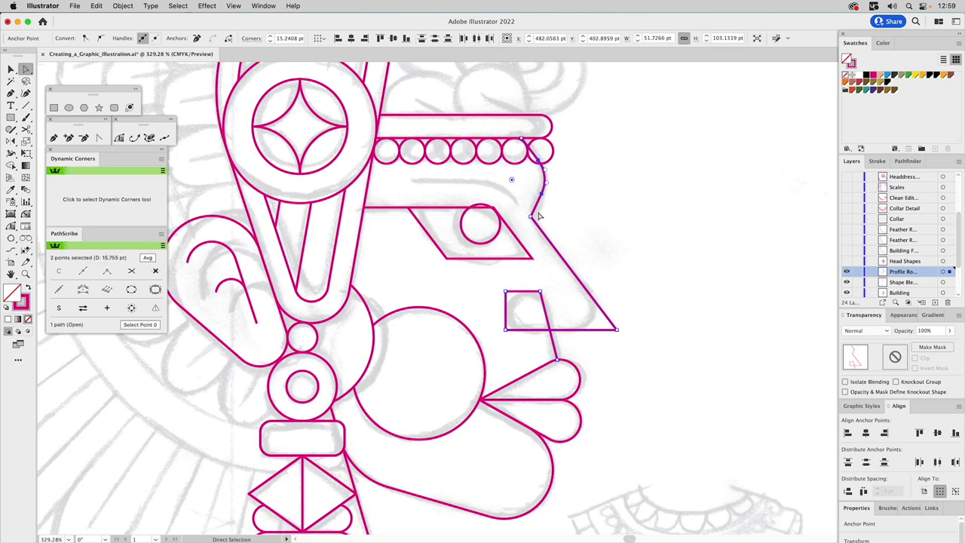
{"action": "left_click", "coordinate": [531, 217]}
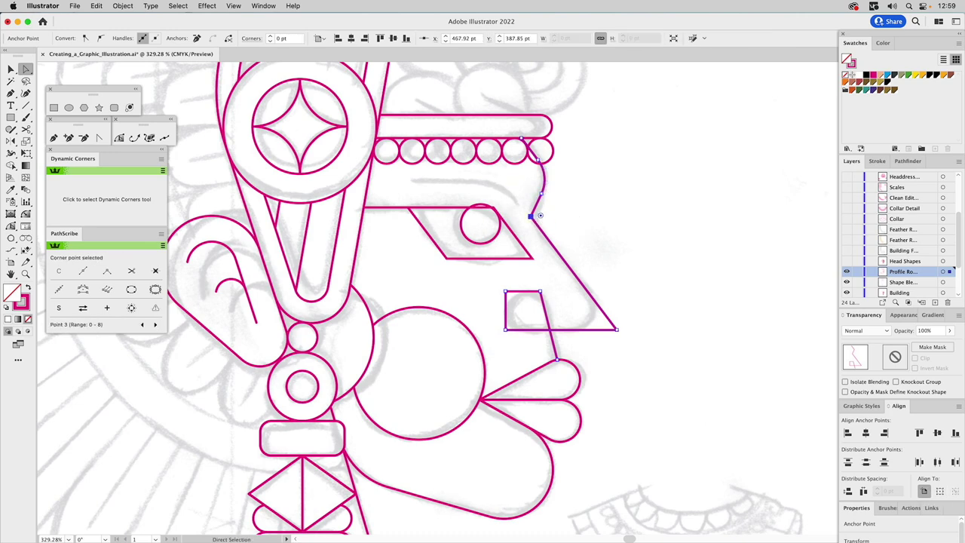
{"action": "left_click_drag", "start_coordinate": [540, 217], "coordinate": [552, 216]}
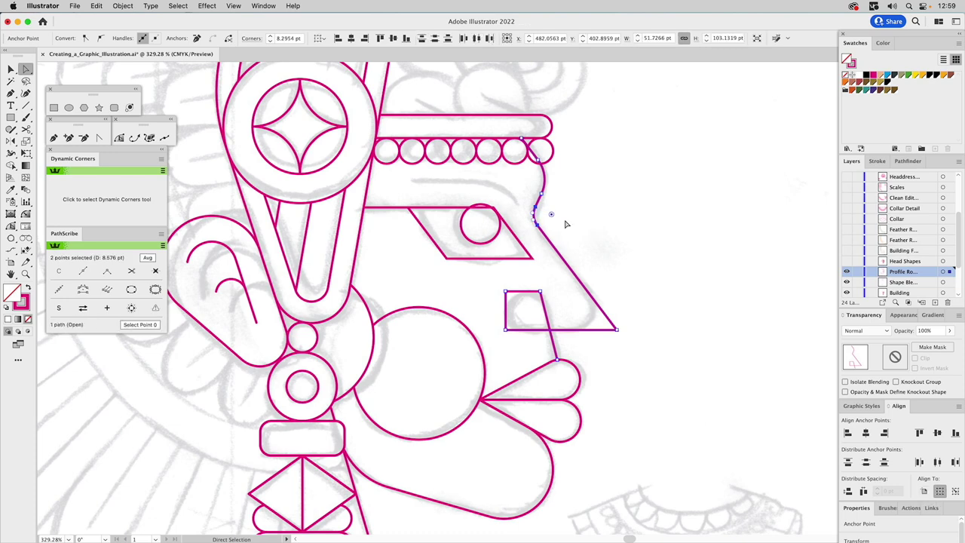
Round the nose tip corner and the three corners of the square nostril to follow the sketch
{"action": "left_click", "coordinate": [616, 329]}
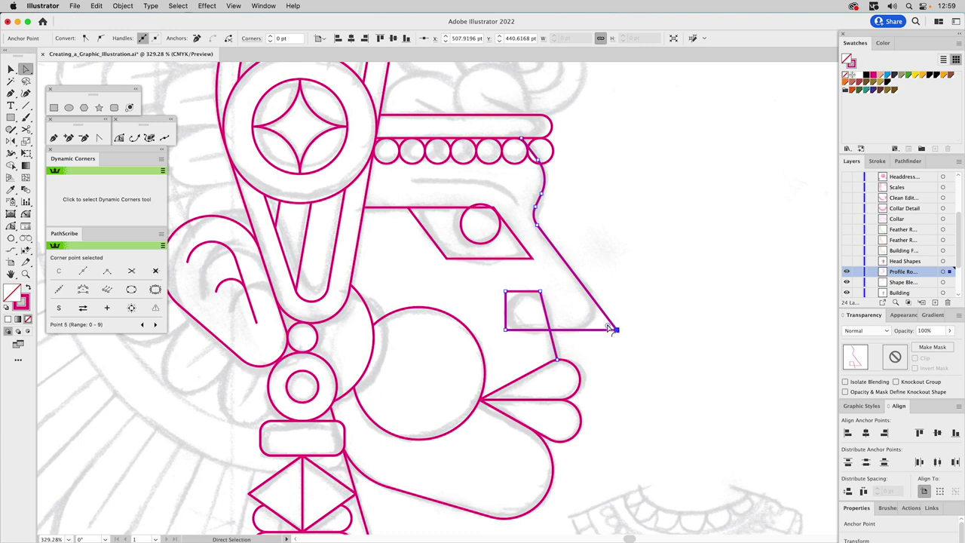
{"action": "left_click_drag", "start_coordinate": [609, 327], "coordinate": [576, 313]}
{"action": "left_click", "coordinate": [557, 285]}
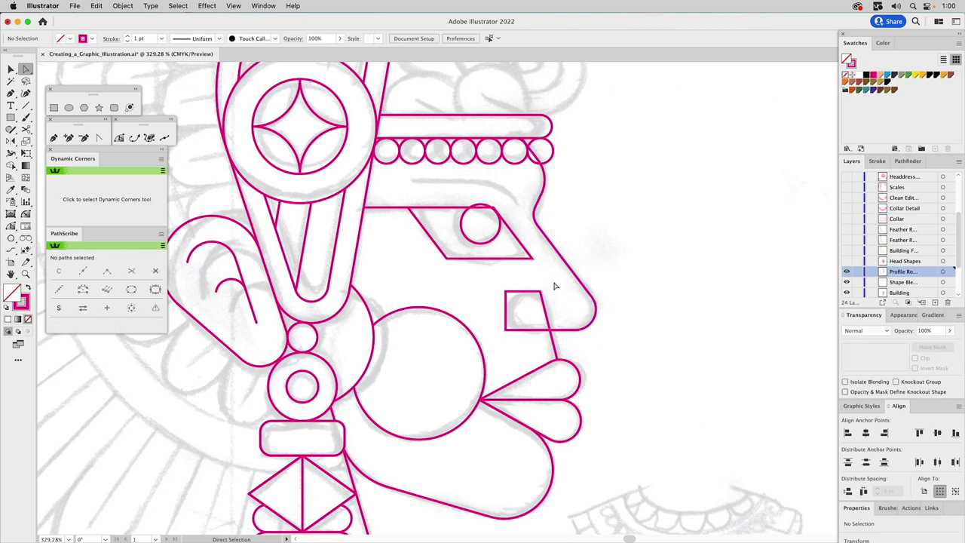
{"action": "left_click_drag", "start_coordinate": [560, 278], "coordinate": [558, 348]}
{"action": "left_click", "coordinate": [665, 346]}
Round the eye outline's front upper corner and rear lower corner to follow the sketch
{"action": "left_click", "coordinate": [496, 208]}
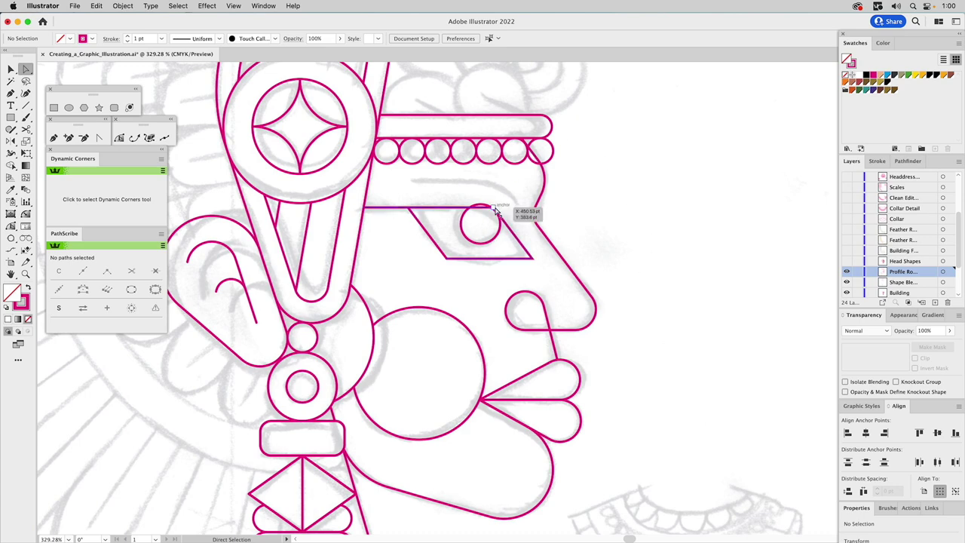
{"action": "left_click_drag", "start_coordinate": [491, 219], "coordinate": [485, 198]}
{"action": "left_click", "coordinate": [449, 259]}
Trim away the part of the iris circle above the upper eyelid with Shape Builder
{"action": "key", "text": "v"}
{"action": "left_click", "coordinate": [498, 193]}
{"action": "left_click", "coordinate": [478, 225]}
{"action": "key", "text": "shift+m"}
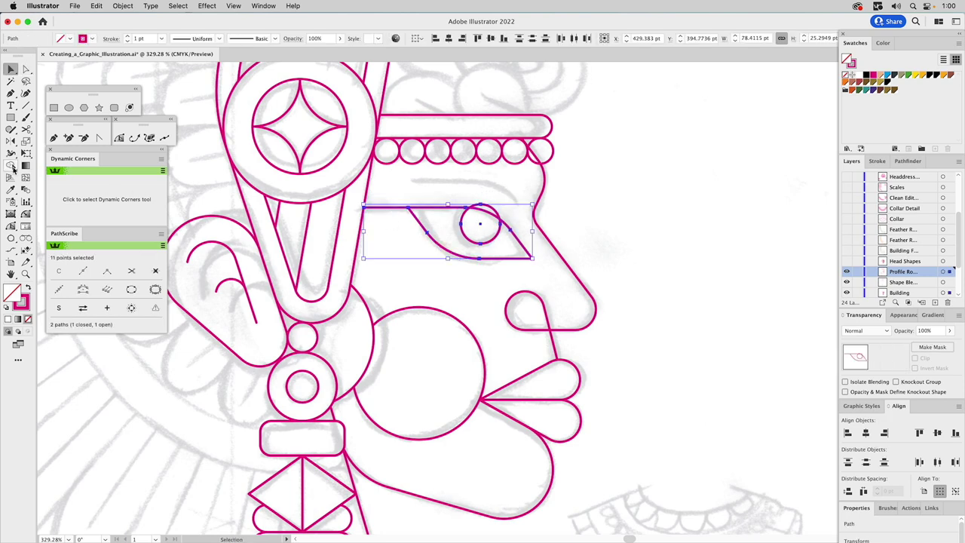
{"action": "left_click", "coordinate": [489, 210]}
{"action": "key", "text": "super+shift+a"}
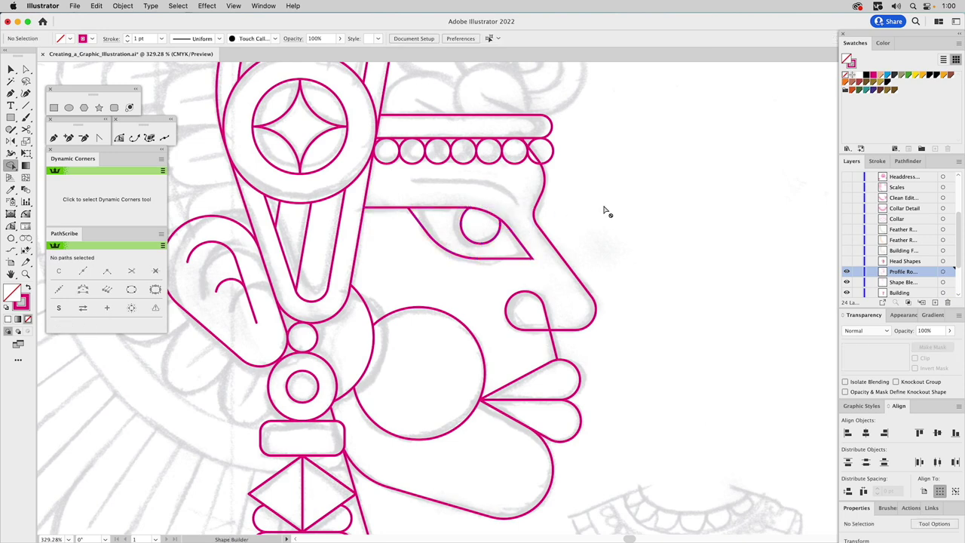
Show the Head Shapes and Building Feathers layers and hide the profile, shape blend and Building layers
{"action": "left_click", "coordinate": [28, 274]}
{"action": "left_click", "coordinate": [475, 259], "text": "alt"}
{"action": "left_click", "coordinate": [475, 257], "text": "alt"}
{"action": "left_click", "coordinate": [523, 278], "text": "alt"}
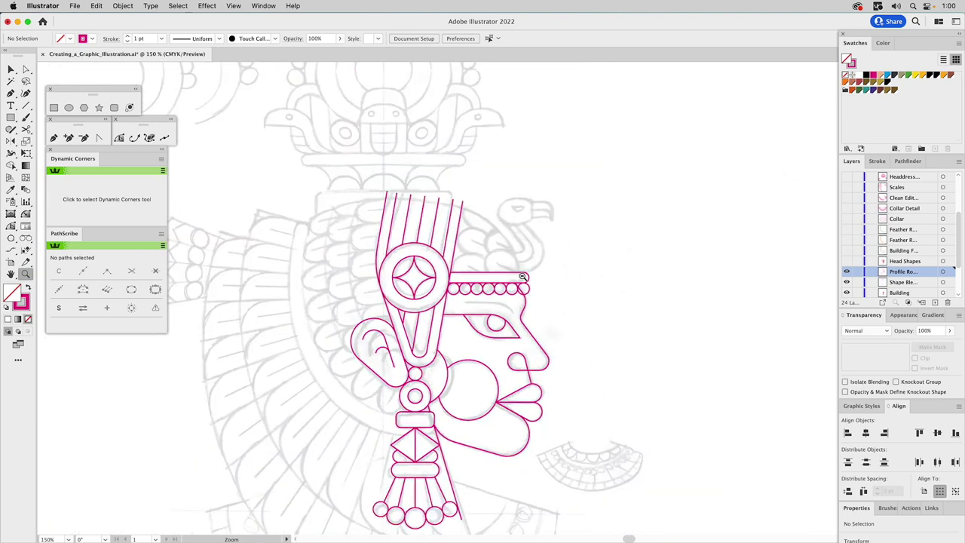
{"action": "left_click_drag", "start_coordinate": [542, 292], "coordinate": [636, 258]}
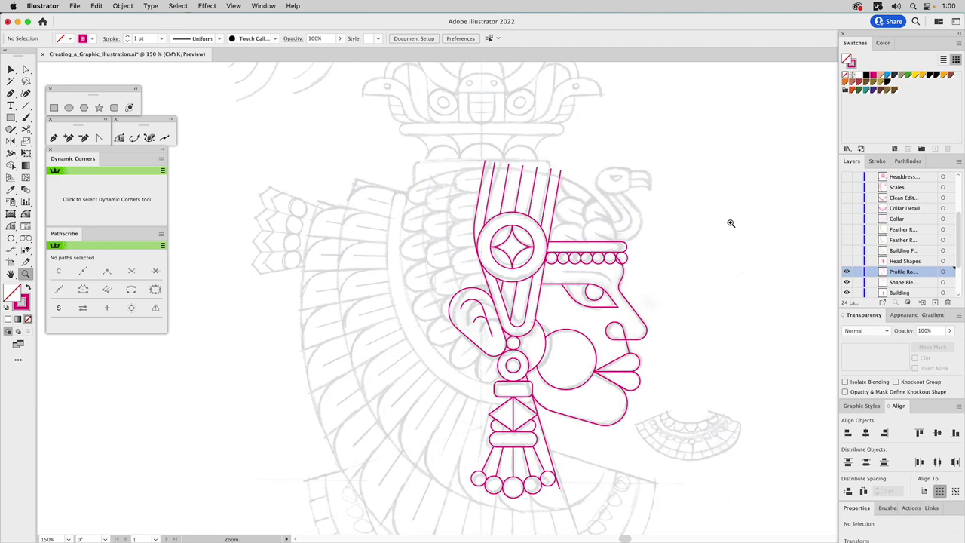
{"action": "left_click", "coordinate": [846, 261]}
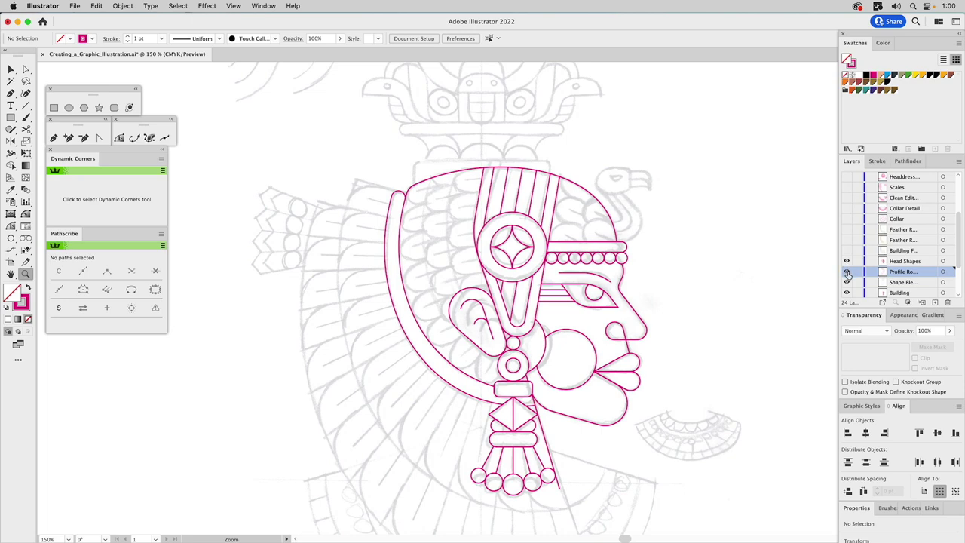
{"action": "scroll", "coordinate": [848, 273], "scroll_direction": "down", "scroll_amount": 3}
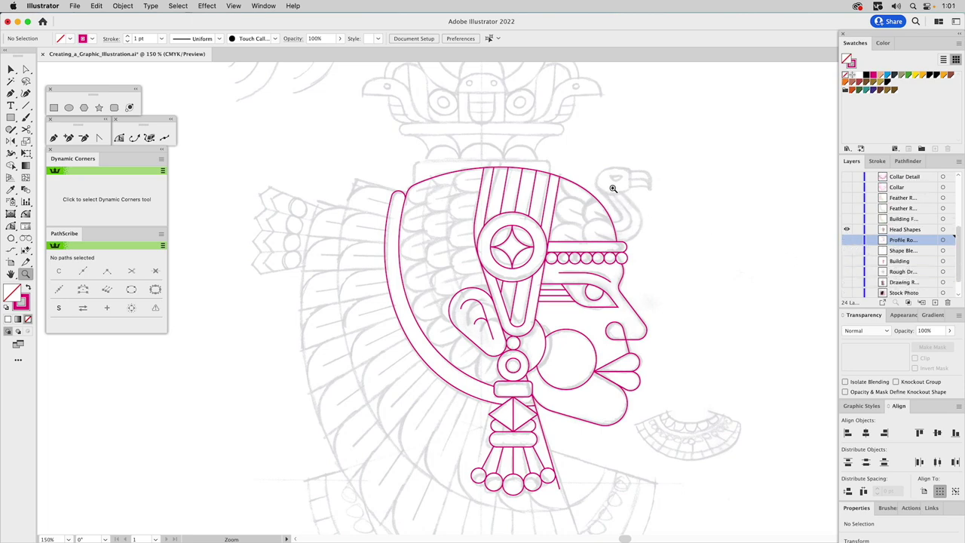
{"action": "key", "text": "v"}
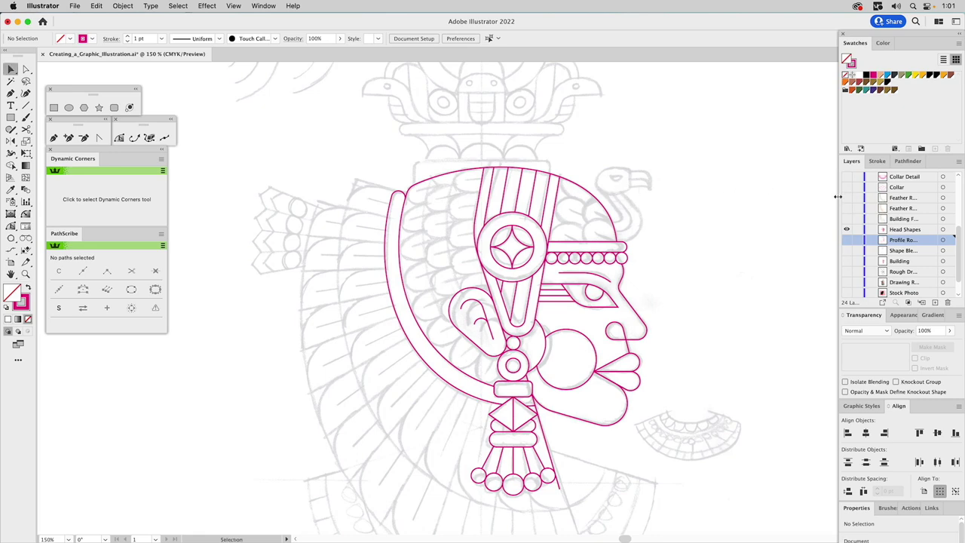
{"action": "left_click_drag", "start_coordinate": [735, 273], "coordinate": [690, 214]}
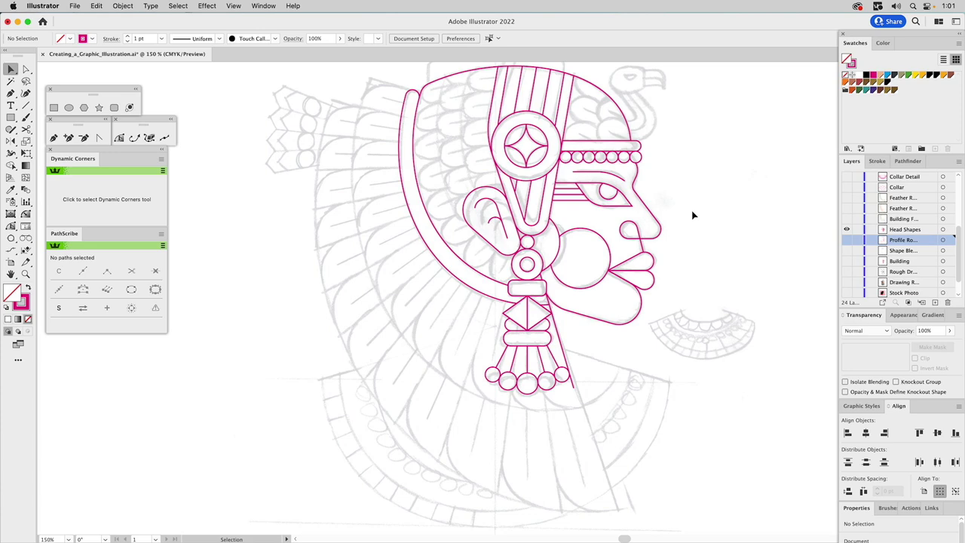
{"action": "left_click", "coordinate": [847, 218]}
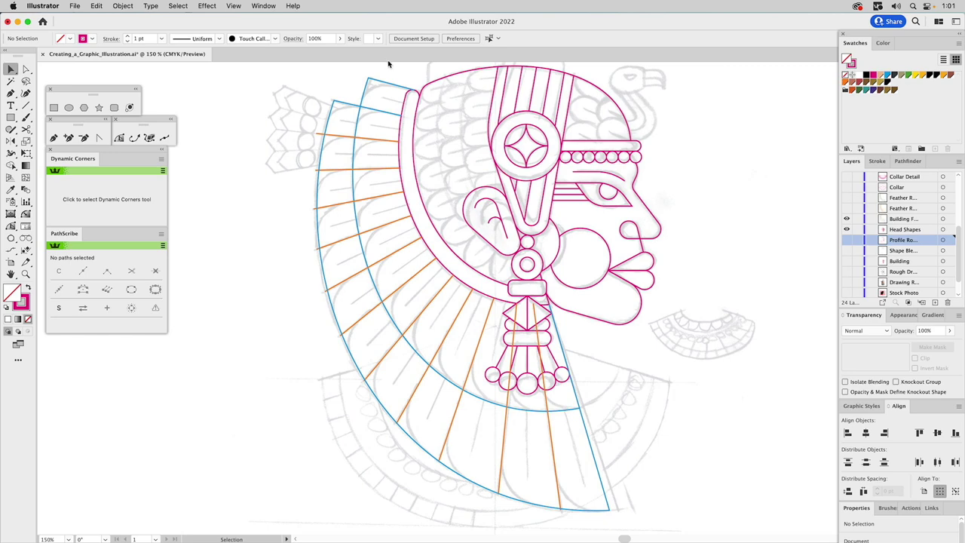
Examine the two blue feather curves, moving each aside and undoing it, and the top two orange divider lines
{"action": "left_click_drag", "start_coordinate": [383, 86], "coordinate": [234, 89]}
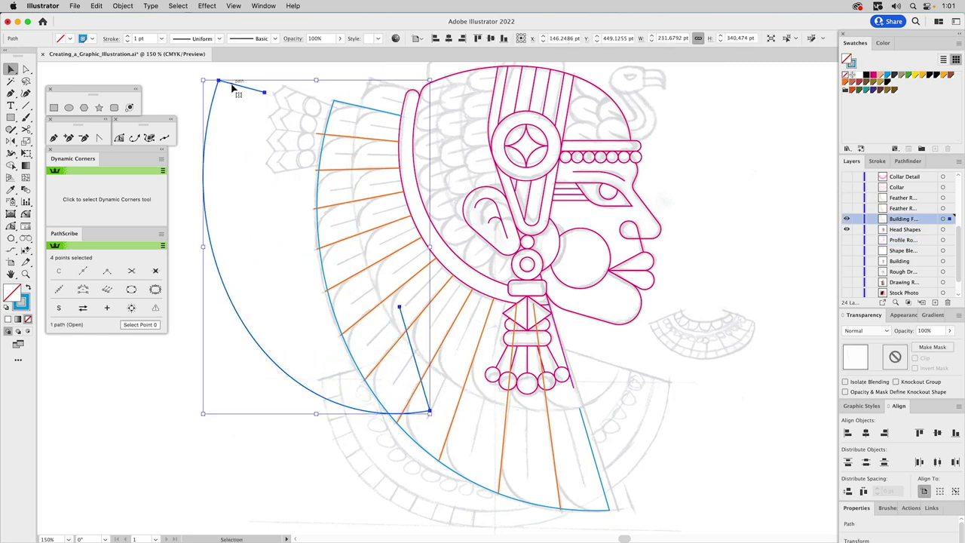
{"action": "key", "text": "super+z"}
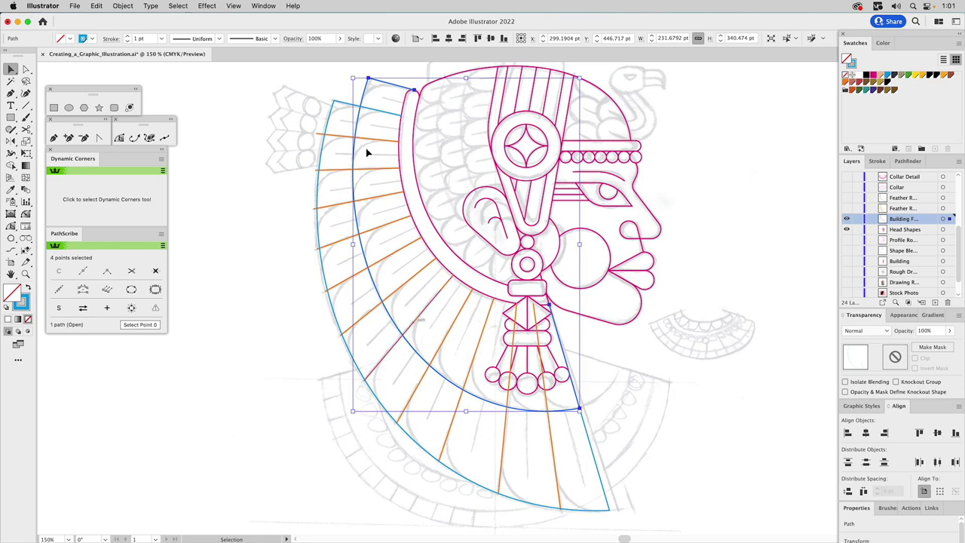
{"action": "left_click_drag", "start_coordinate": [349, 105], "coordinate": [252, 109]}
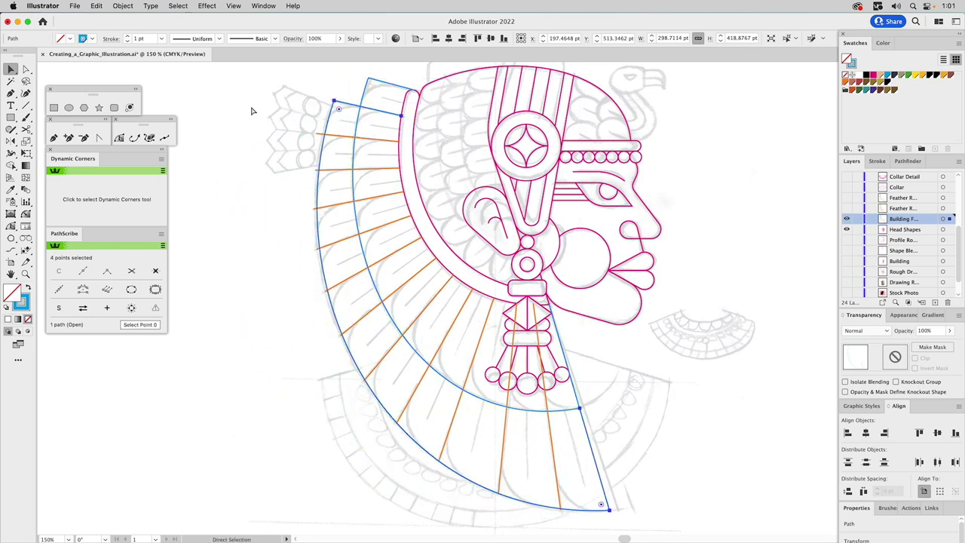
{"action": "key", "text": "v"}
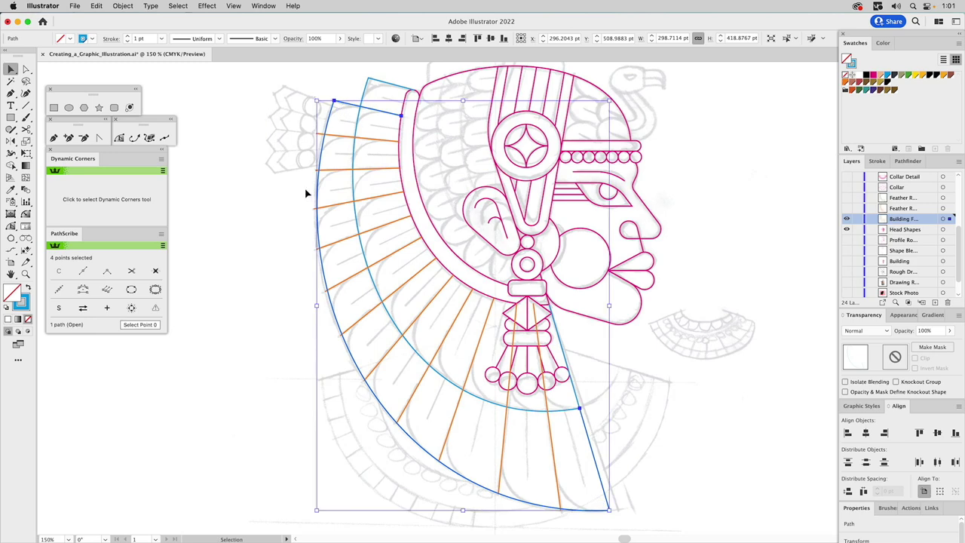
{"action": "left_click", "coordinate": [338, 136]}
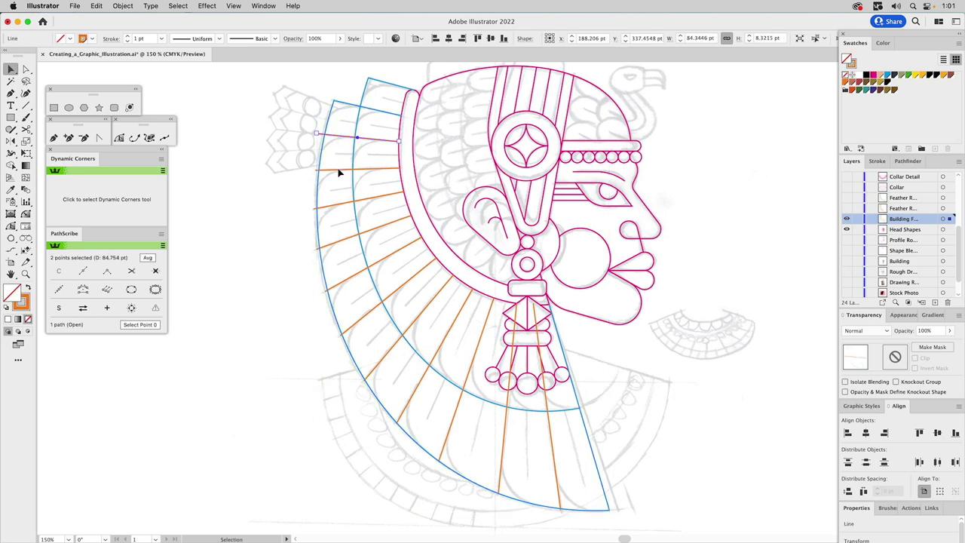
{"action": "left_click", "coordinate": [339, 170]}
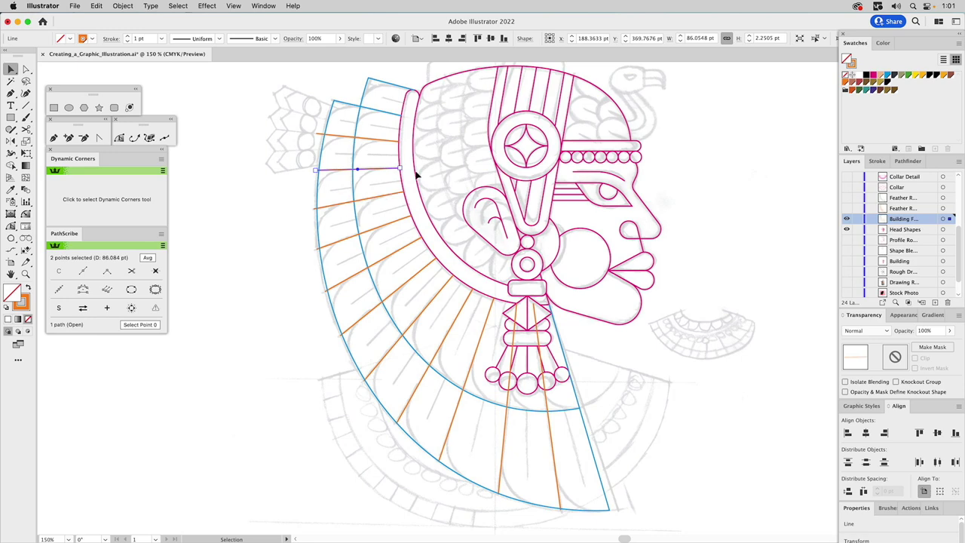
{"action": "left_click", "coordinate": [441, 171]}
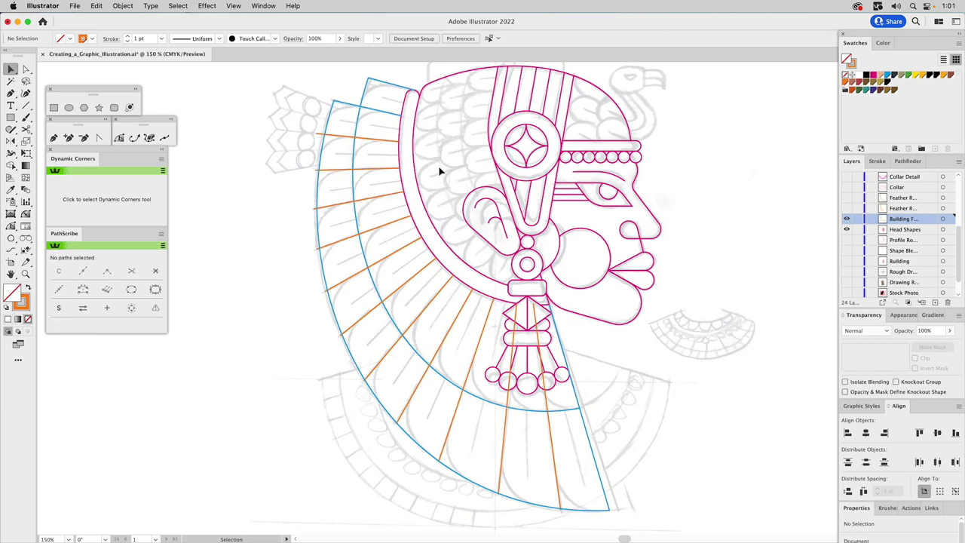
Duplicate the top two orange divider lines and the inner blue curve in place, giving the copies a green stroke
{"action": "key", "text": "z"}
{"action": "left_click_drag", "start_coordinate": [281, 113], "coordinate": [388, 178]}
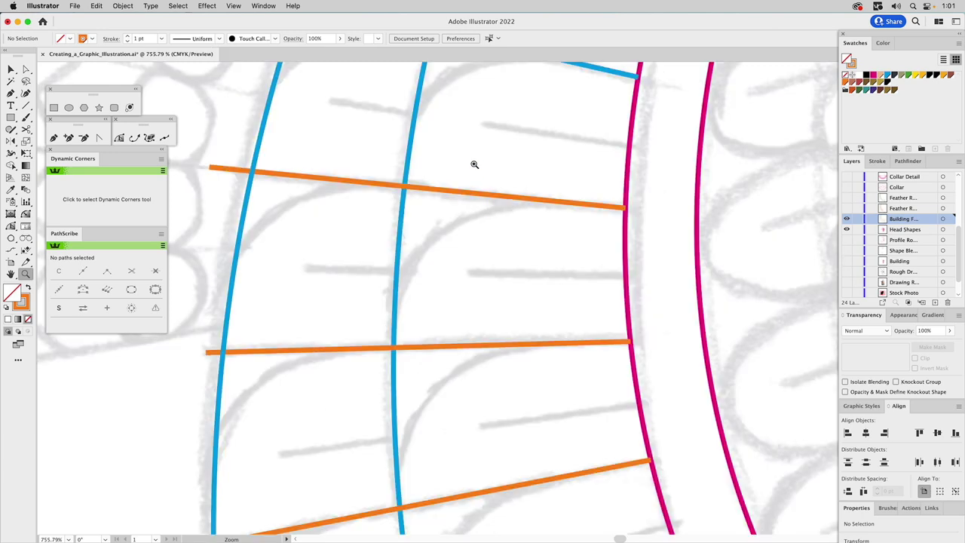
{"action": "key", "text": "v"}
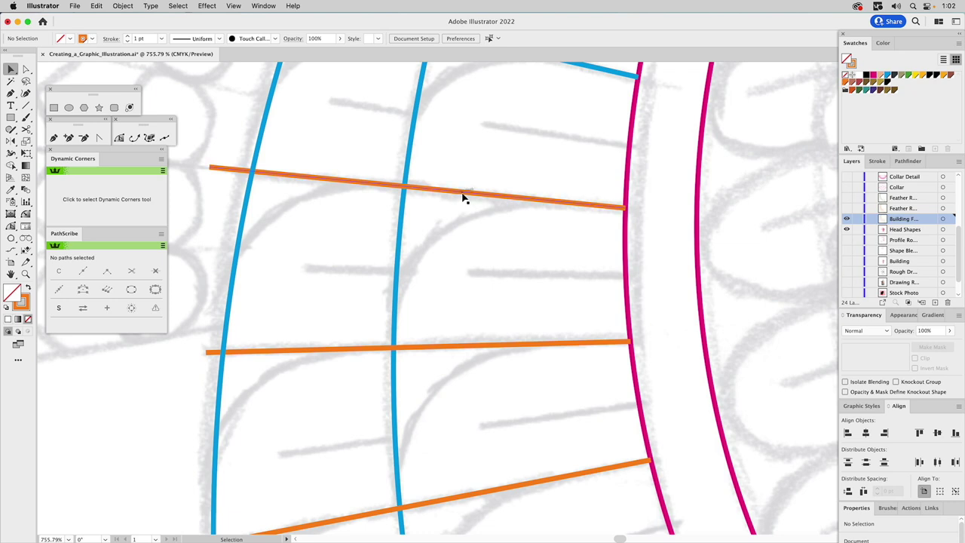
{"action": "left_click", "coordinate": [463, 197]}
{"action": "left_click", "coordinate": [409, 349], "text": "shift"}
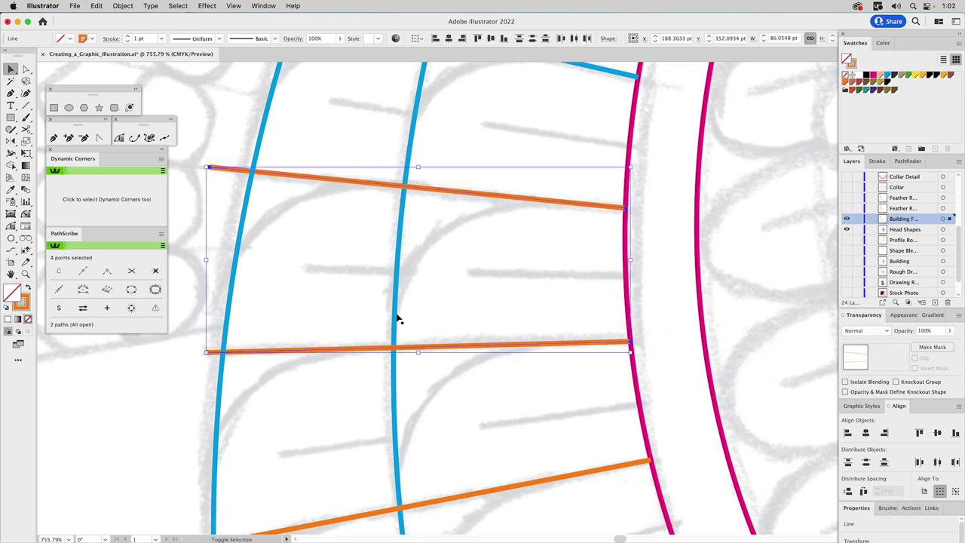
{"action": "left_click", "coordinate": [439, 325], "text": "shift"}
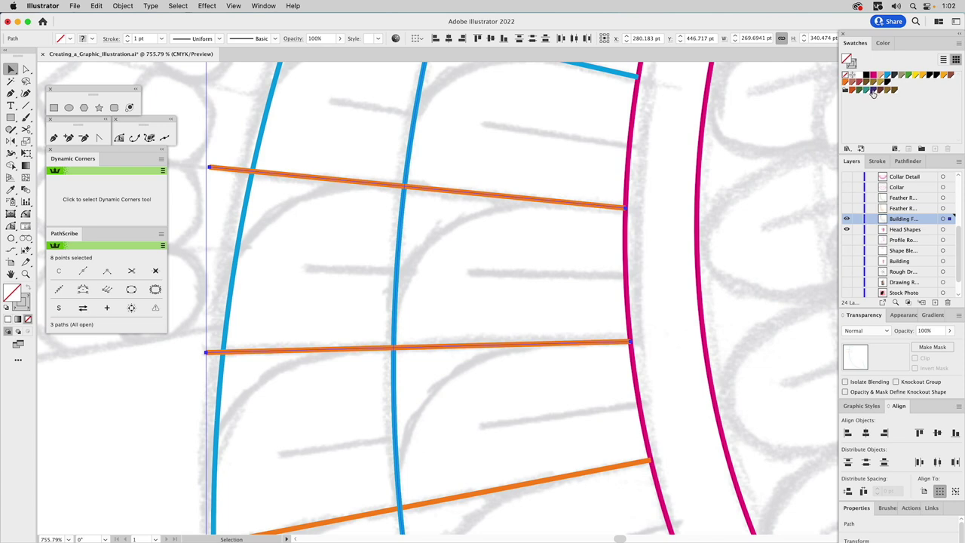
{"action": "left_click_drag", "start_coordinate": [873, 92], "coordinate": [908, 77]}
{"action": "left_click_drag", "start_coordinate": [855, 62], "coordinate": [855, 63]}
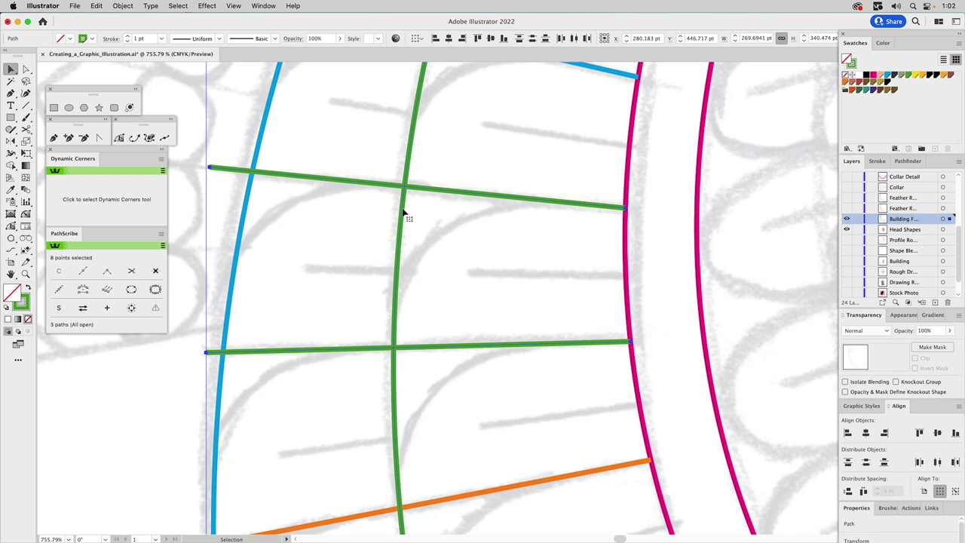
Trim the green lines and curve outside their intersections with Shape Builder, leaving three sides of one feather
{"action": "left_click", "coordinate": [12, 167]}
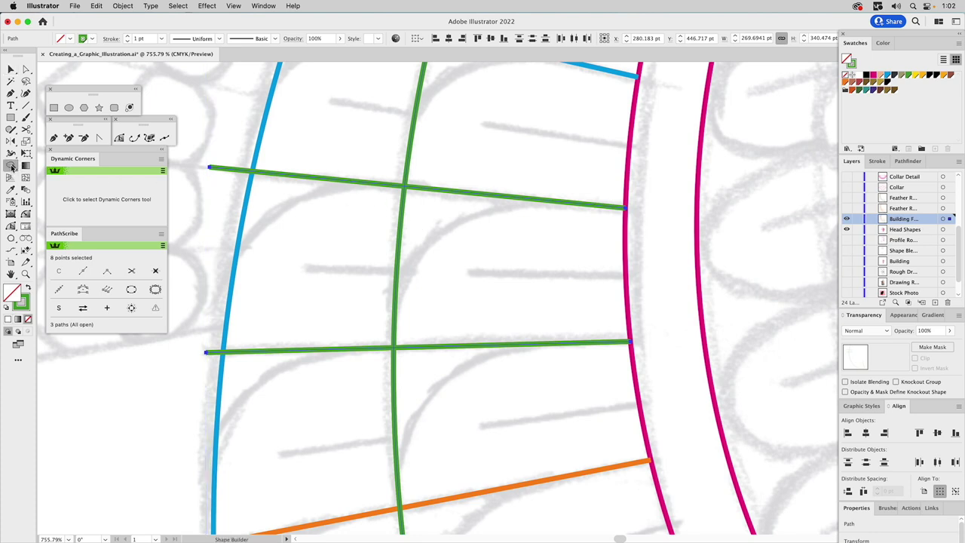
{"action": "left_click", "coordinate": [410, 154]}
{"action": "left_click", "coordinate": [355, 184]}
{"action": "left_click", "coordinate": [340, 353]}
{"action": "left_click", "coordinate": [396, 372]}
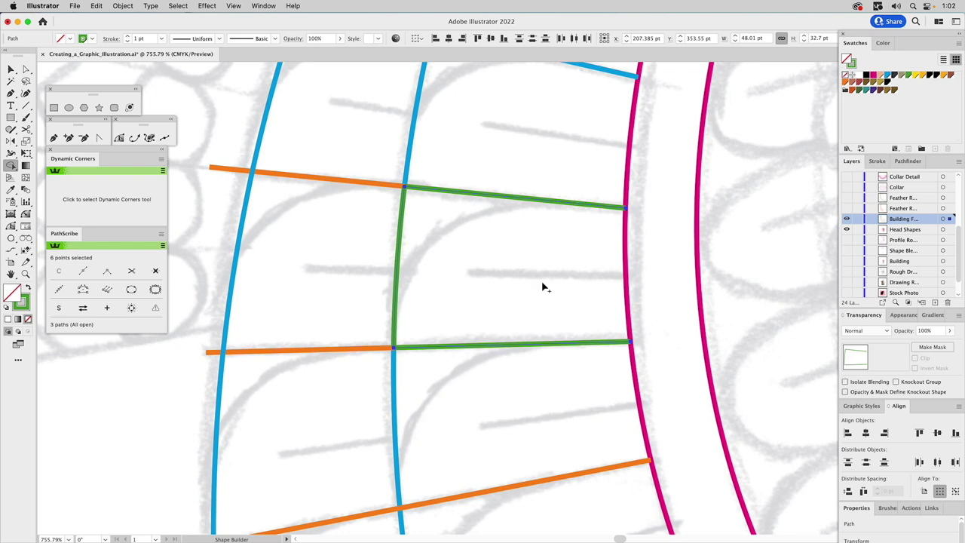
Move the trimmed green feather group aside to check it, and undo the move
{"action": "key", "text": "v"}
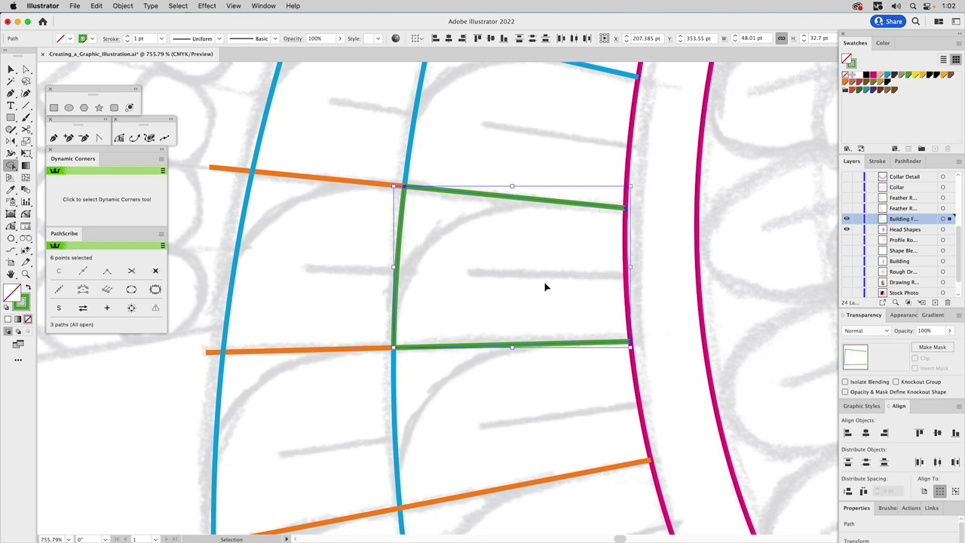
{"action": "left_click", "coordinate": [520, 264]}
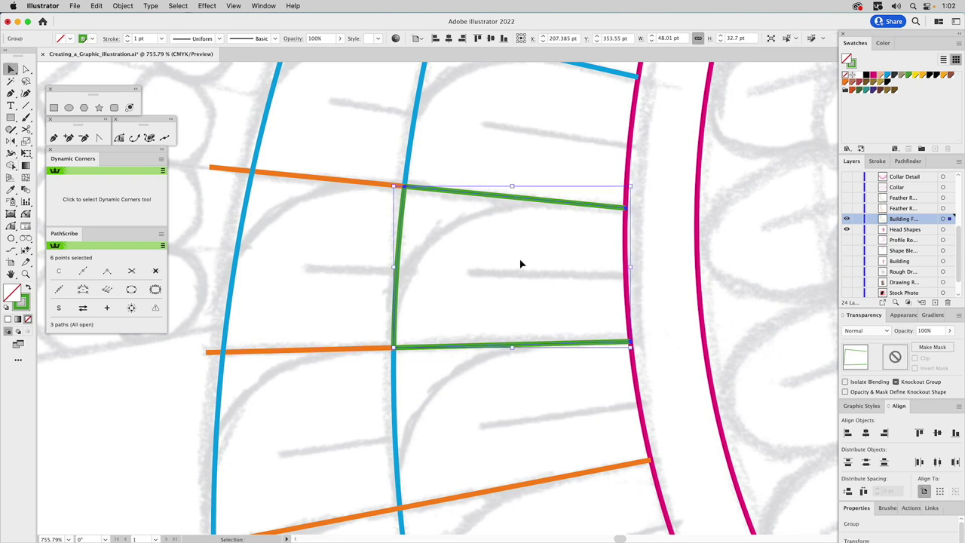
{"action": "left_click", "coordinate": [440, 194]}
{"action": "left_click_drag", "start_coordinate": [441, 194], "coordinate": [458, 221]}
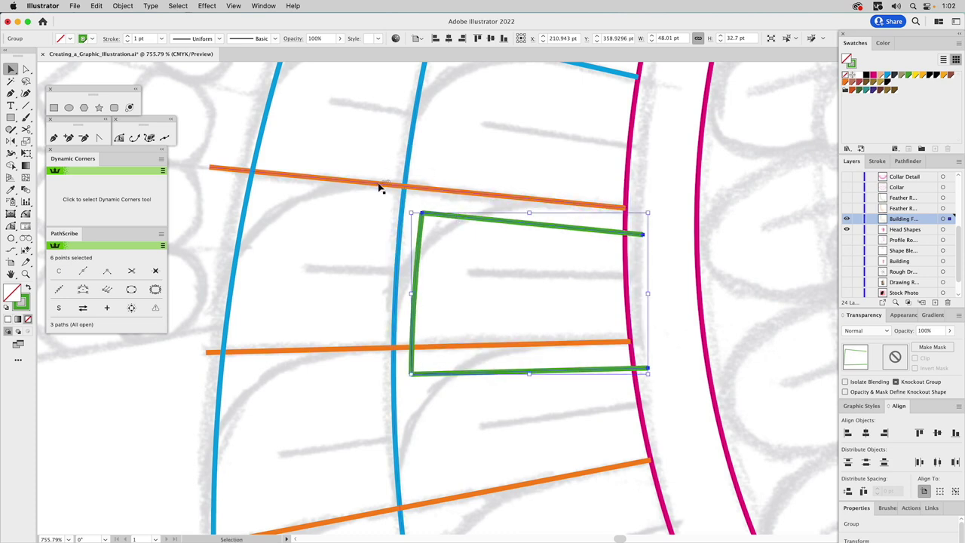
{"action": "key", "text": "super+z"}
Isolate the green feather group and join its segments at the upper and lower outer corners
{"action": "left_click", "coordinate": [418, 185]}
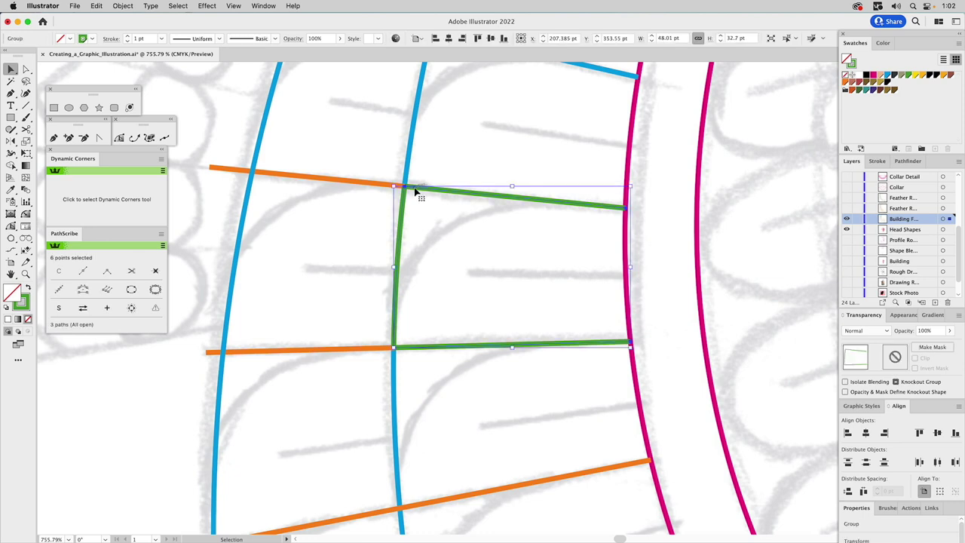
{"action": "double_click", "coordinate": [418, 193]}
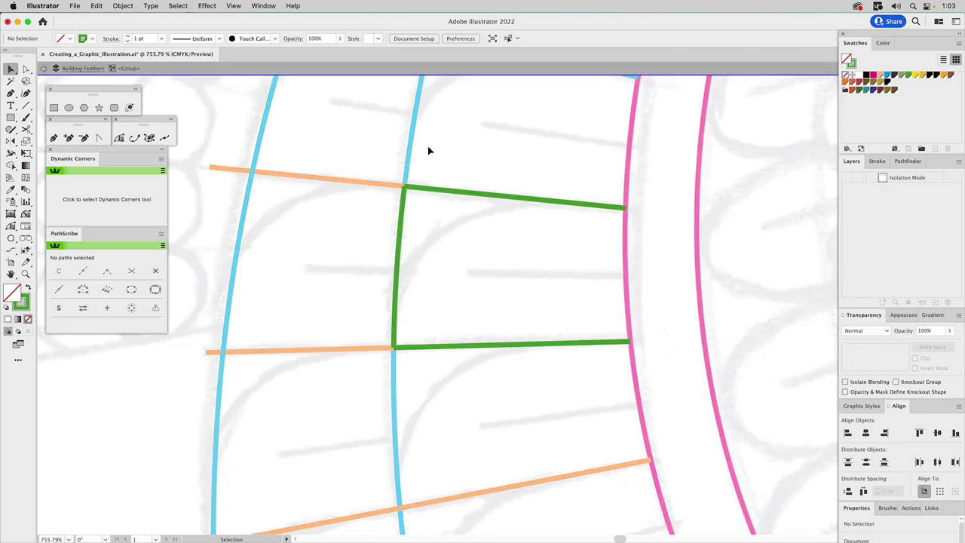
{"action": "key", "text": "a"}
{"action": "left_click_drag", "start_coordinate": [388, 170], "coordinate": [426, 209]}
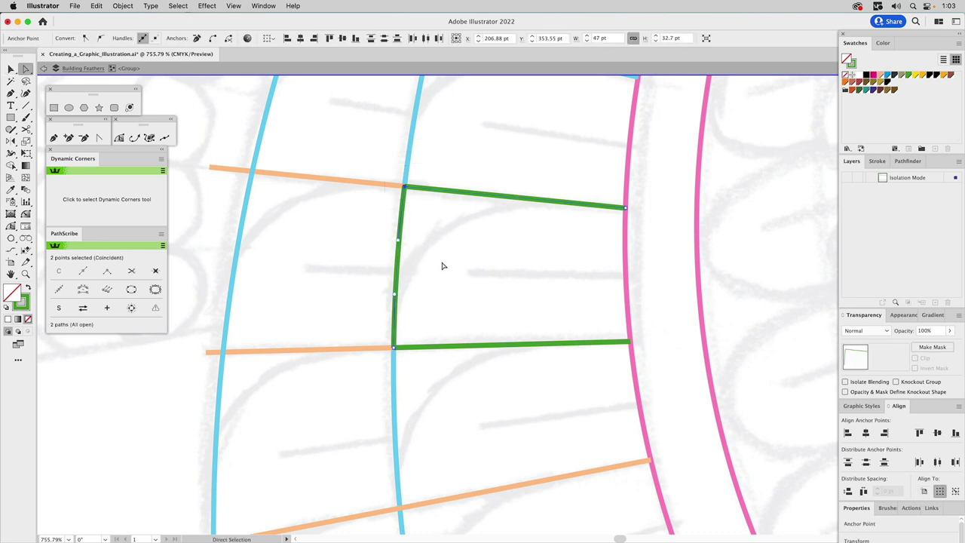
{"action": "left_click_drag", "start_coordinate": [411, 324], "coordinate": [380, 366]}
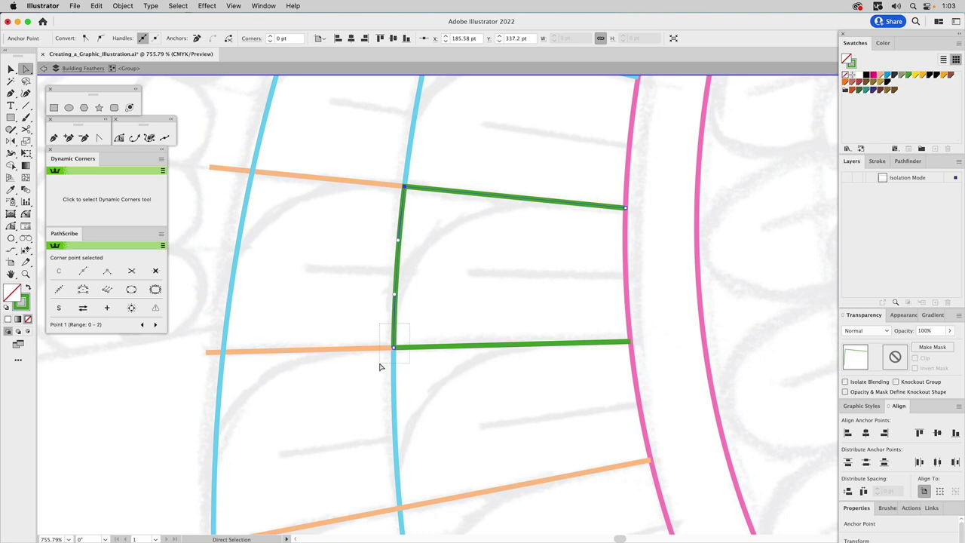
{"action": "left_click", "coordinate": [438, 308]}
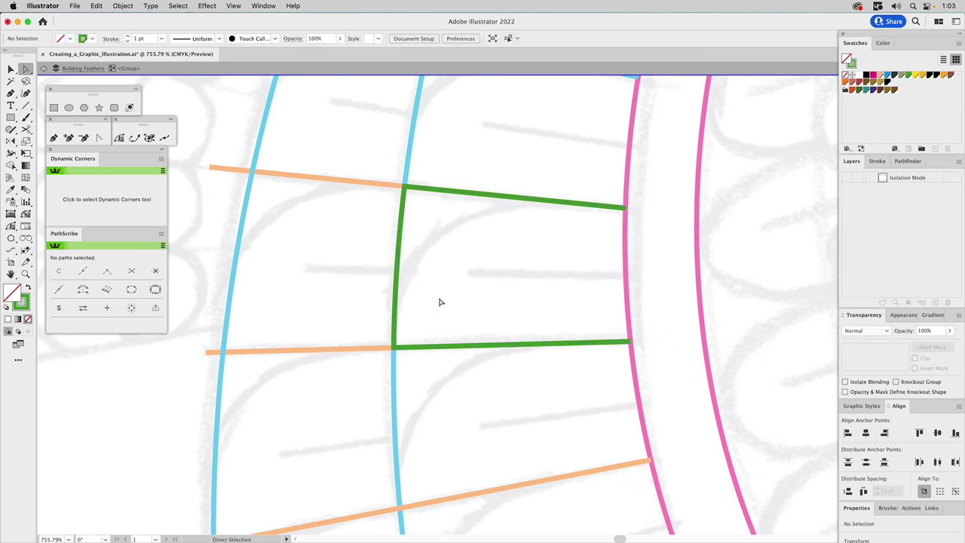
Round the green feather's upper outer corner to about 24.98 pt to follow the sketched curve
{"action": "left_click", "coordinate": [407, 189]}
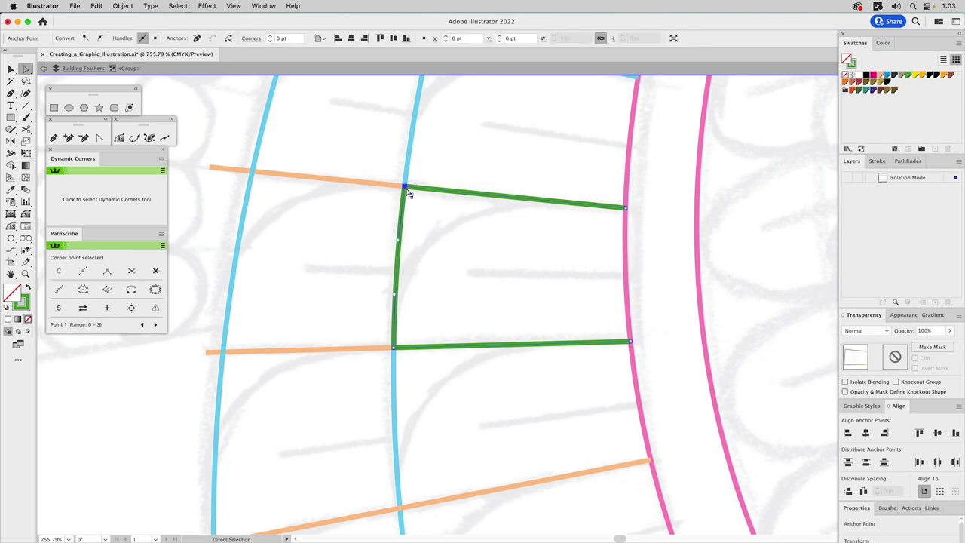
{"action": "left_click_drag", "start_coordinate": [411, 196], "coordinate": [536, 310]}
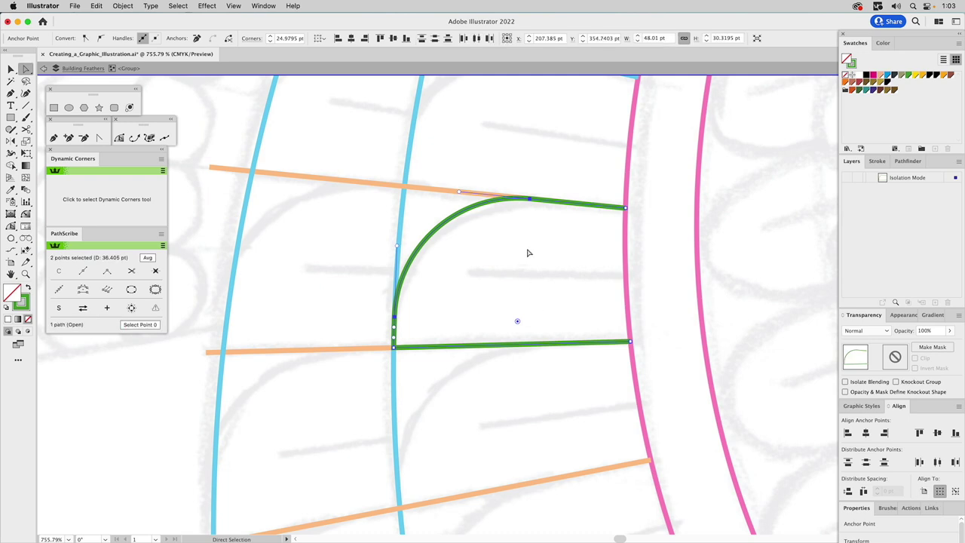
{"action": "key", "text": "v"}
{"action": "left_click", "coordinate": [525, 242]}
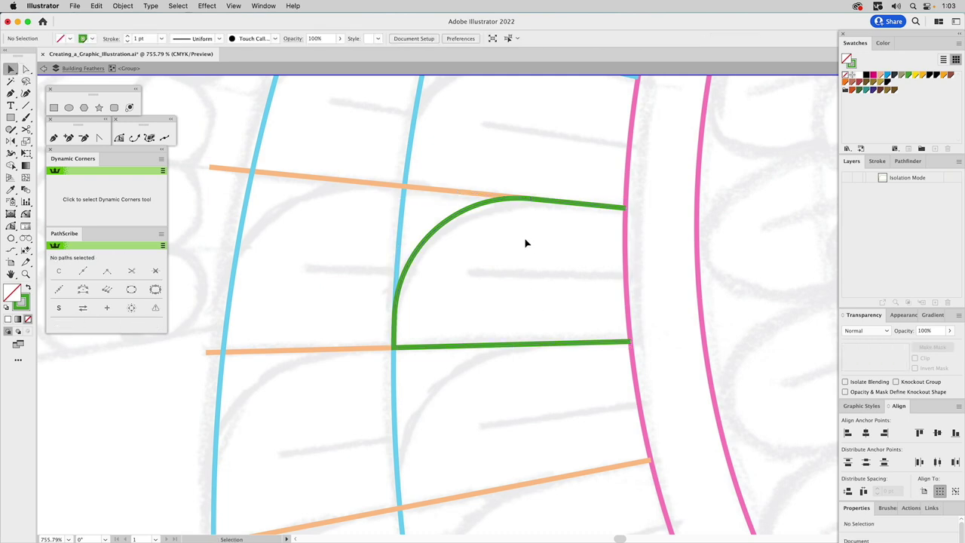
Bring the outer blue curve and the two orange lines bounding the outer feather to the front and stroke them green
{"action": "key", "text": "Escape"}
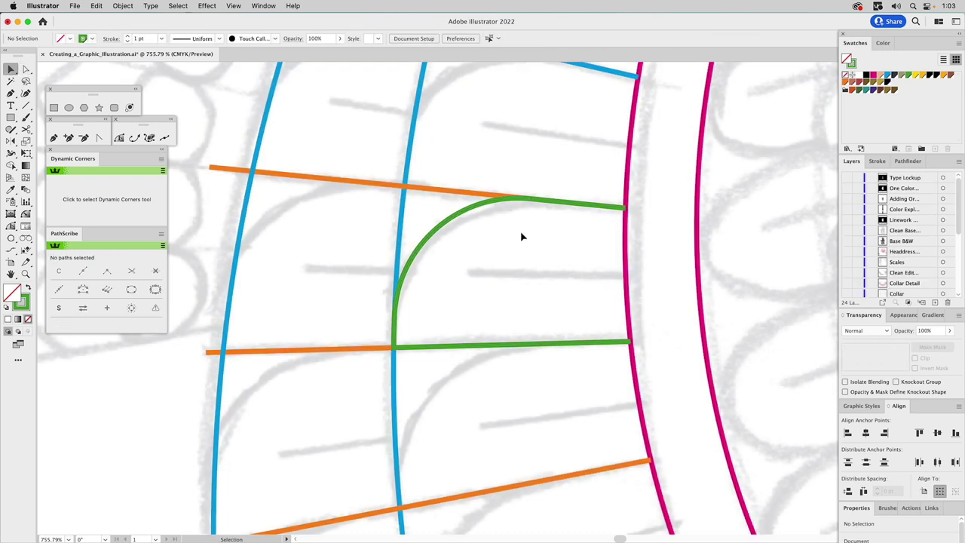
{"action": "left_click", "coordinate": [253, 180]}
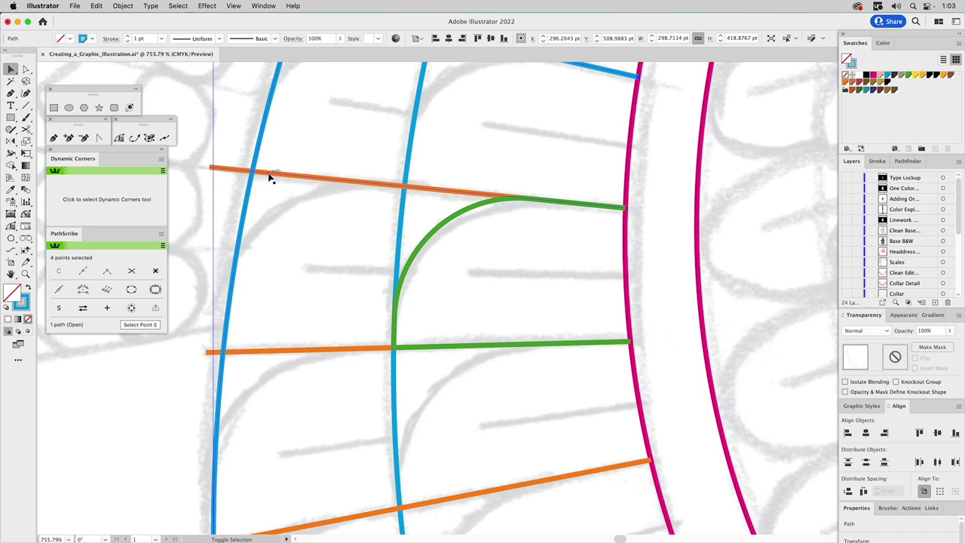
{"action": "left_click", "coordinate": [261, 352], "text": "shift"}
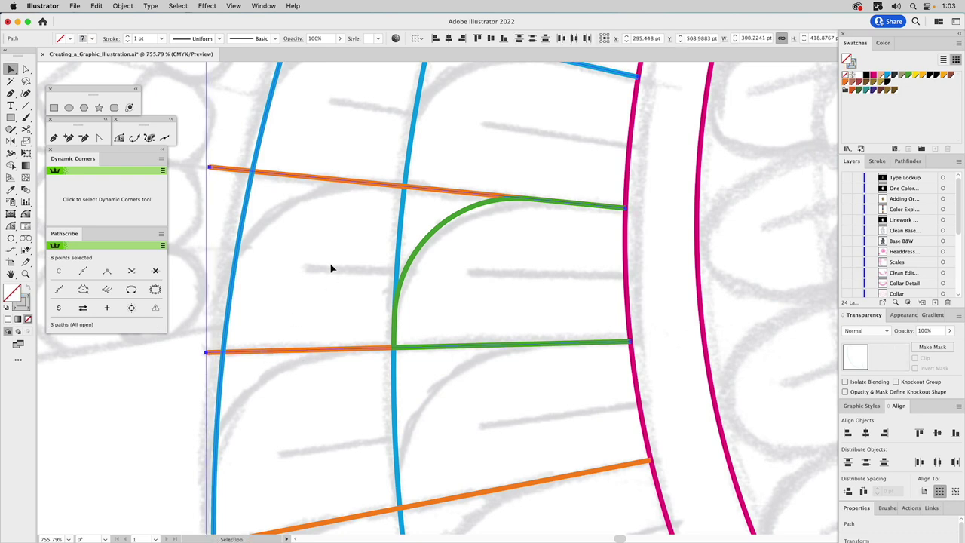
{"action": "key", "text": "super+shift+bracketright"}
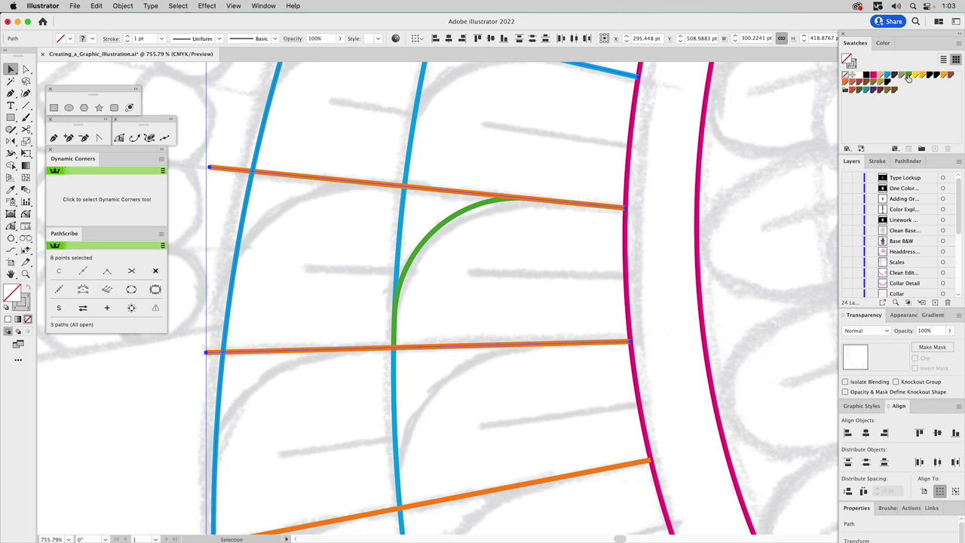
{"action": "left_click_drag", "start_coordinate": [910, 76], "coordinate": [856, 65]}
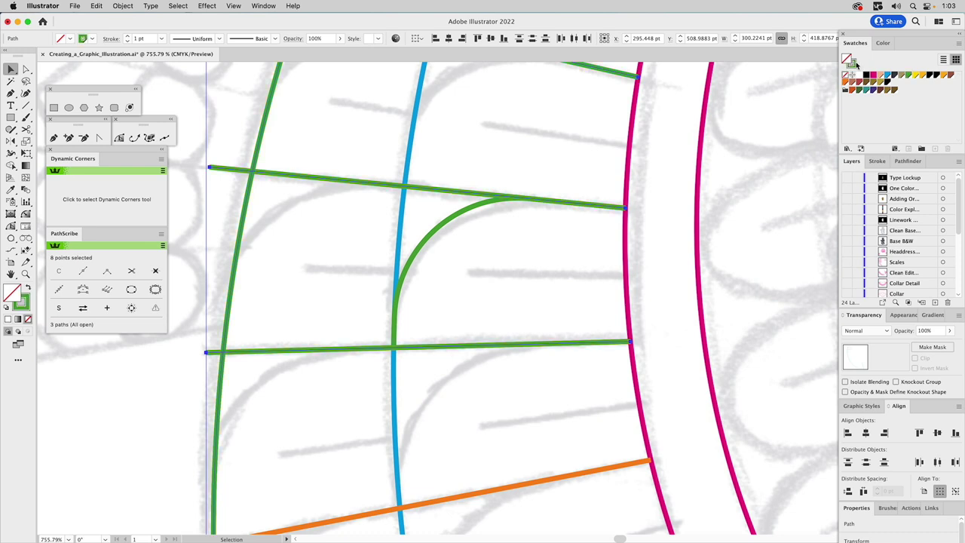
Trim the green curve and lines outside their intersections with Shape Builder and group the remaining outer feather segments
{"action": "left_click", "coordinate": [11, 164]}
{"action": "left_click", "coordinate": [257, 156], "text": "alt"}
{"action": "left_click", "coordinate": [233, 172], "text": "alt"}
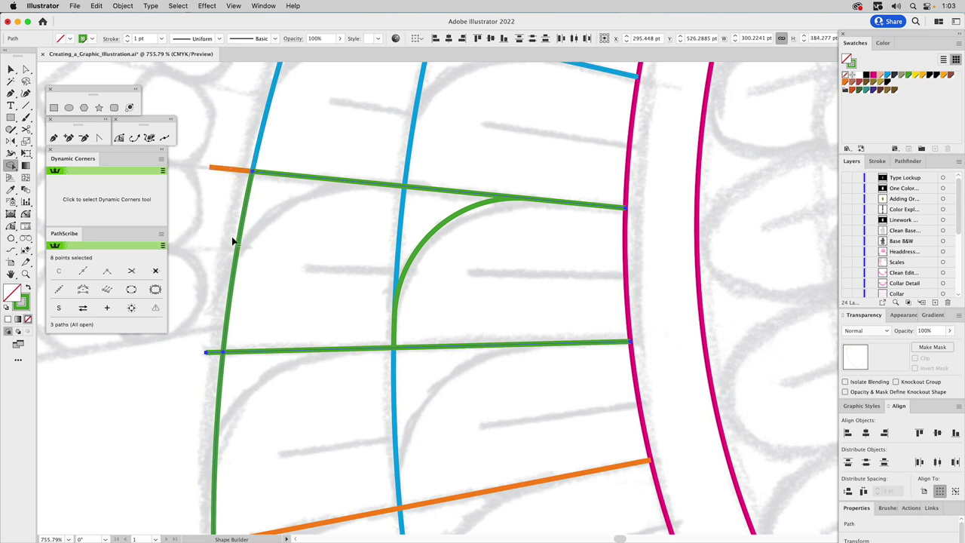
{"action": "left_click", "coordinate": [218, 354], "text": "alt"}
{"action": "left_click", "coordinate": [224, 364], "text": "alt"}
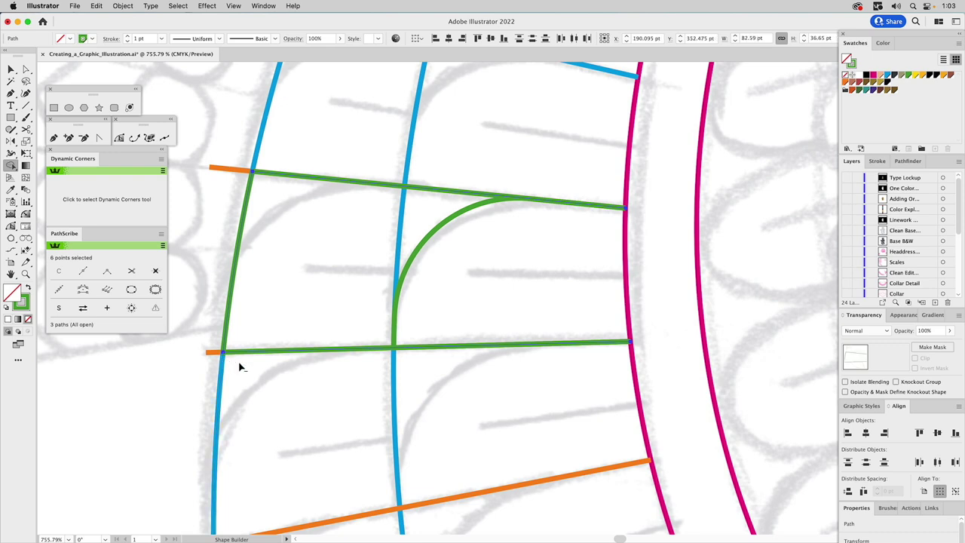
{"action": "key", "text": "v"}
{"action": "key", "text": "ctrl+g"}
{"action": "key", "text": "shift+m"}
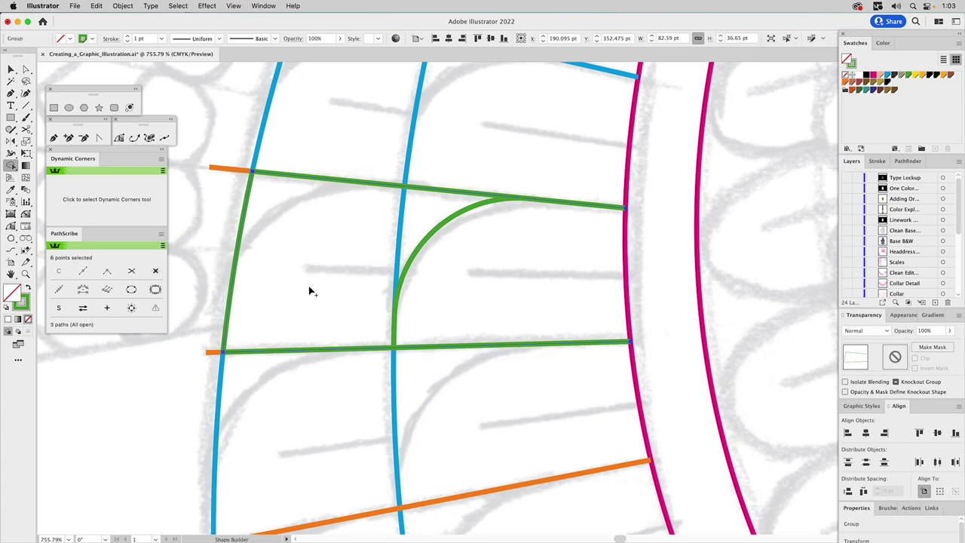
Isolate the outer feather group and join its segments at the upper and lower outer corners
{"action": "key", "text": "v"}
{"action": "double_click", "coordinate": [286, 179]}
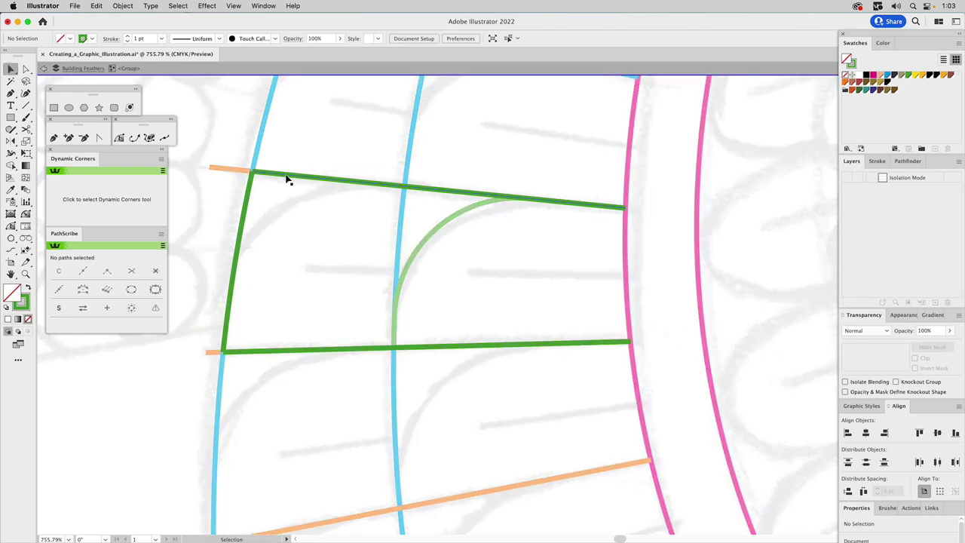
{"action": "key", "text": "a"}
{"action": "left_click", "coordinate": [243, 179]}
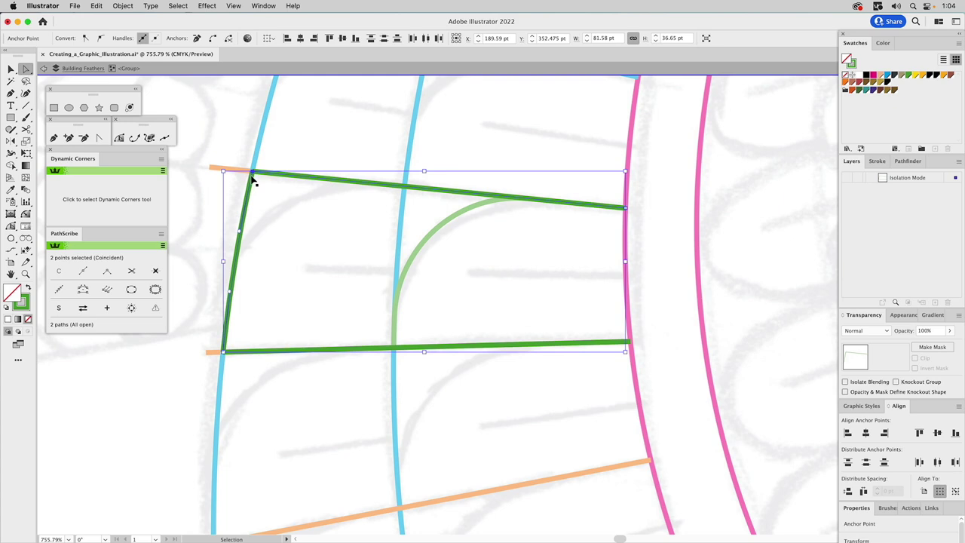
{"action": "left_click", "coordinate": [252, 180]}
{"action": "left_click_drag", "start_coordinate": [211, 368], "coordinate": [211, 367]}
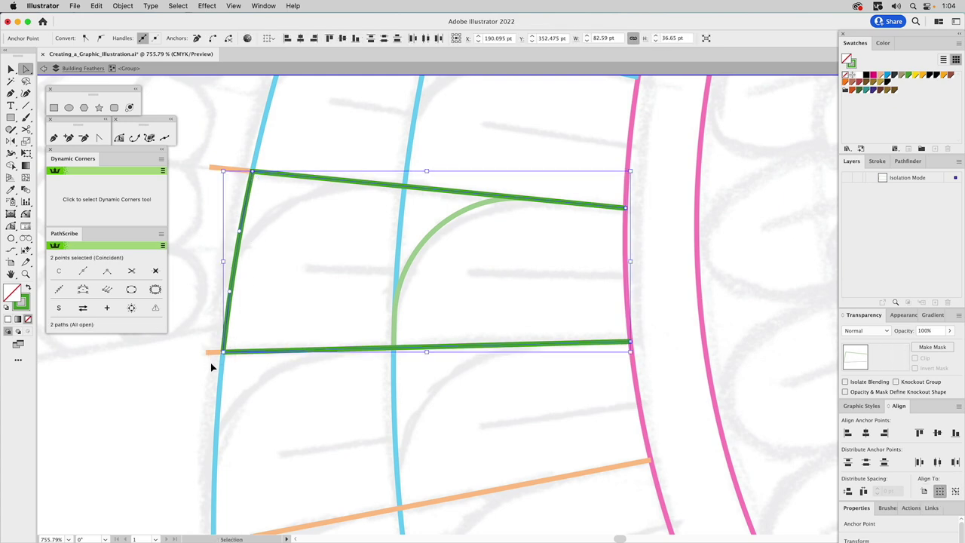
{"action": "key", "text": "super+j"}
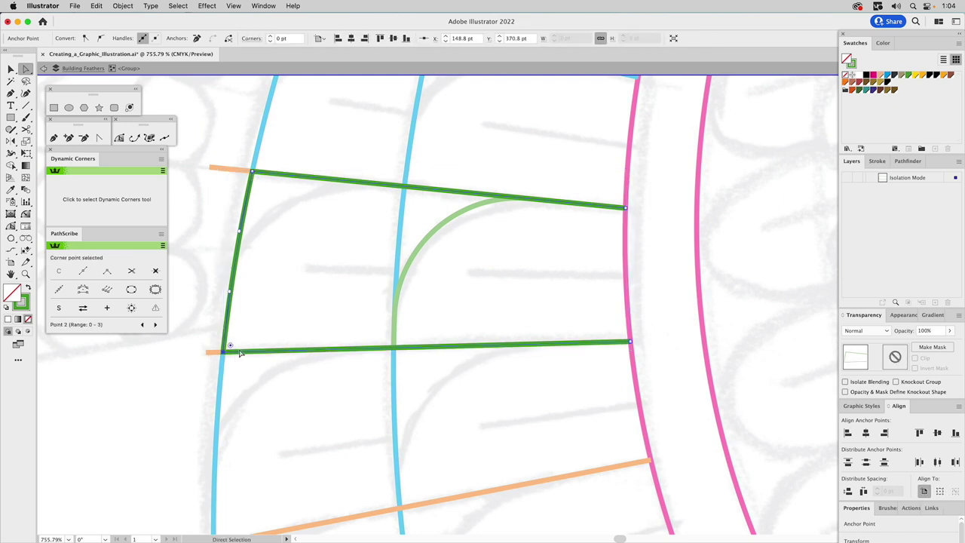
Round the outer feather's upper outer corner to about 30.33 pt, stroke the feather orange, and leave isolation mode
{"action": "left_click", "coordinate": [253, 173]}
{"action": "left_click_drag", "start_coordinate": [261, 185], "coordinate": [392, 326]}
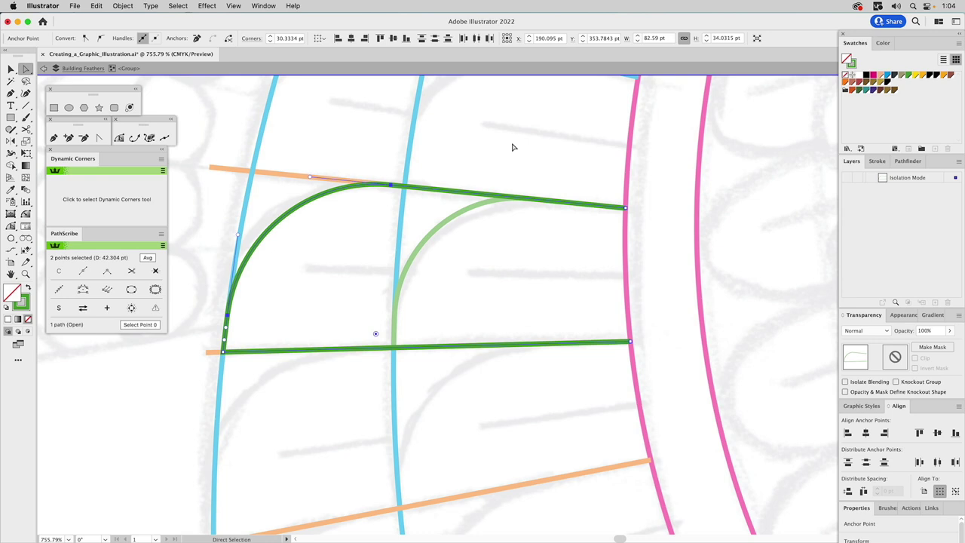
{"action": "left_click", "coordinate": [851, 75]}
{"action": "left_click", "coordinate": [571, 179]}
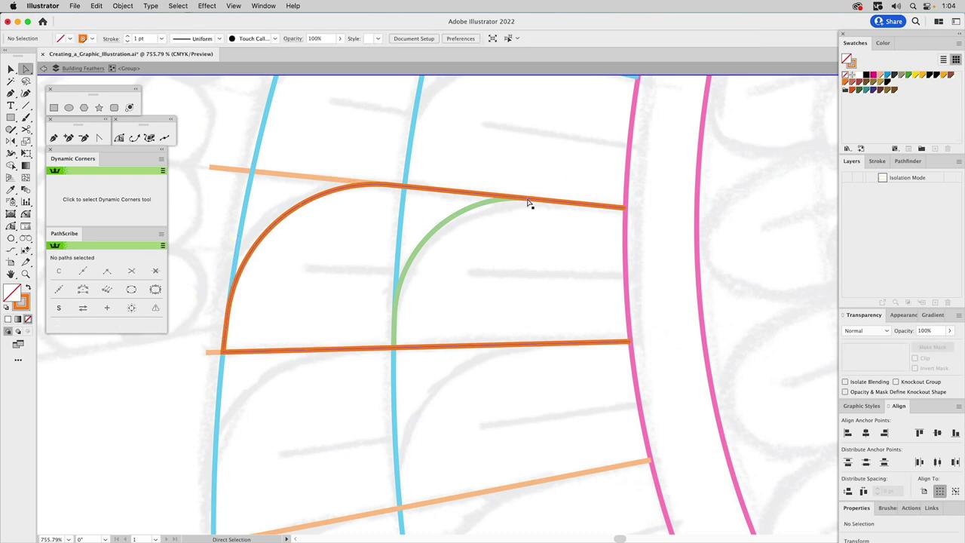
{"action": "key", "text": "v"}
{"action": "double_click", "coordinate": [530, 178]}
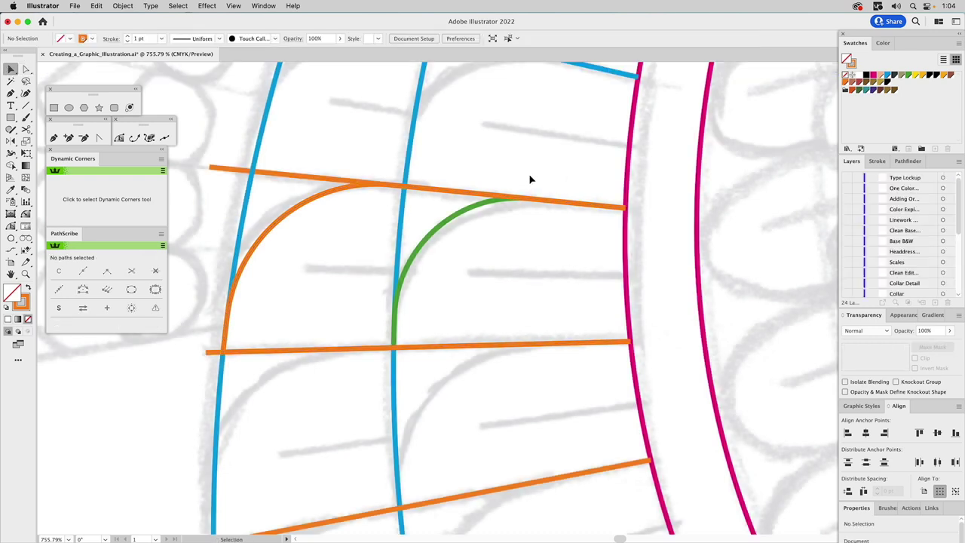
Shorten the orange feather's upper and lower open ends so they stop where they meet the green feather
{"action": "left_click", "coordinate": [475, 197]}
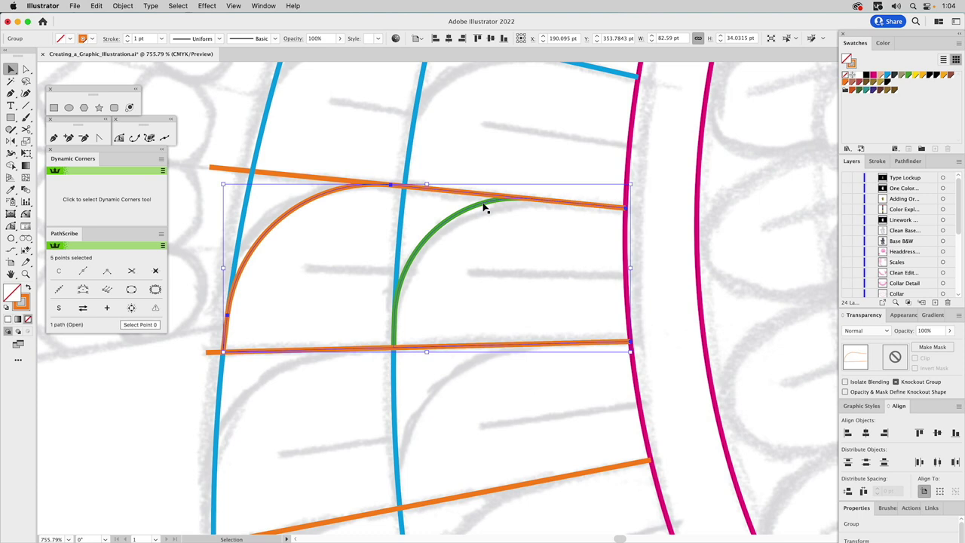
{"action": "left_click", "coordinate": [483, 206]}
{"action": "left_click", "coordinate": [516, 188]}
{"action": "key", "text": "a"}
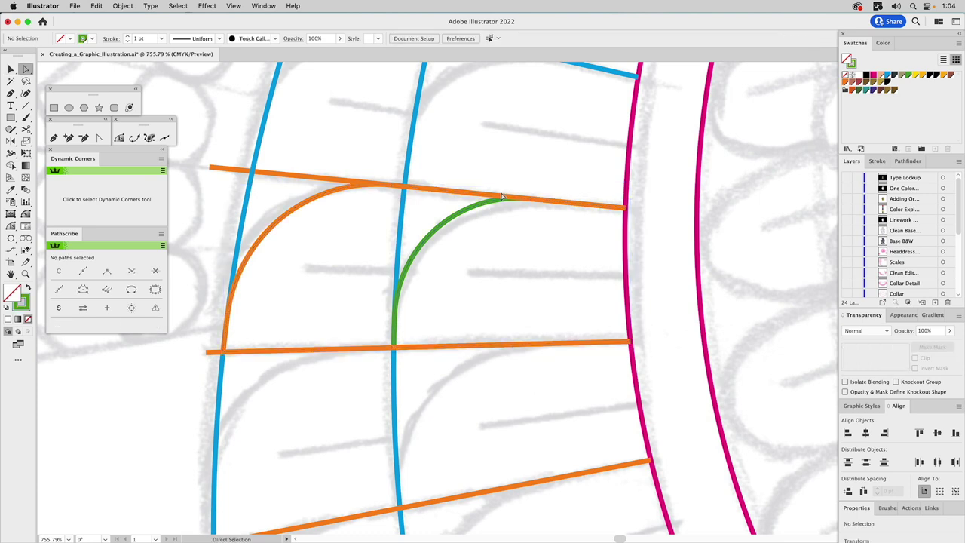
{"action": "left_click", "coordinate": [593, 202]}
{"action": "left_click_drag", "start_coordinate": [625, 211], "coordinate": [530, 198]}
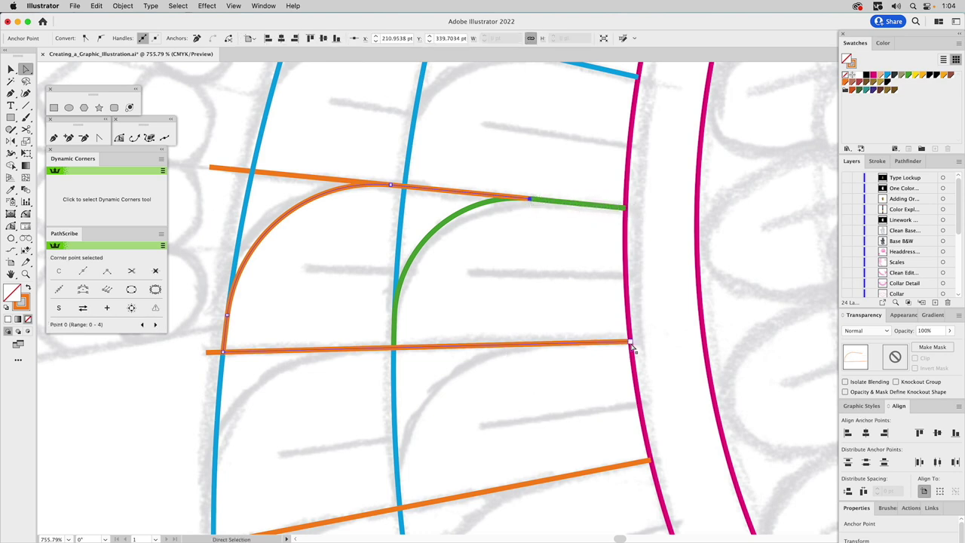
{"action": "left_click_drag", "start_coordinate": [630, 343], "coordinate": [397, 351]}
{"action": "left_click", "coordinate": [453, 304]}
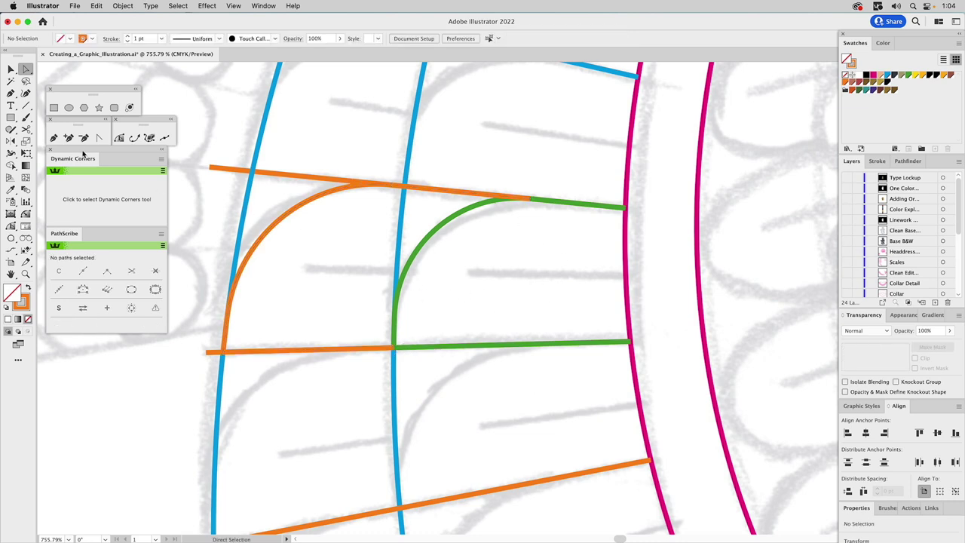
Draw a line about 65 pt long along the sketched quills of both feathers and cut it at the inner quill's outer end
{"action": "left_click", "coordinate": [24, 108]}
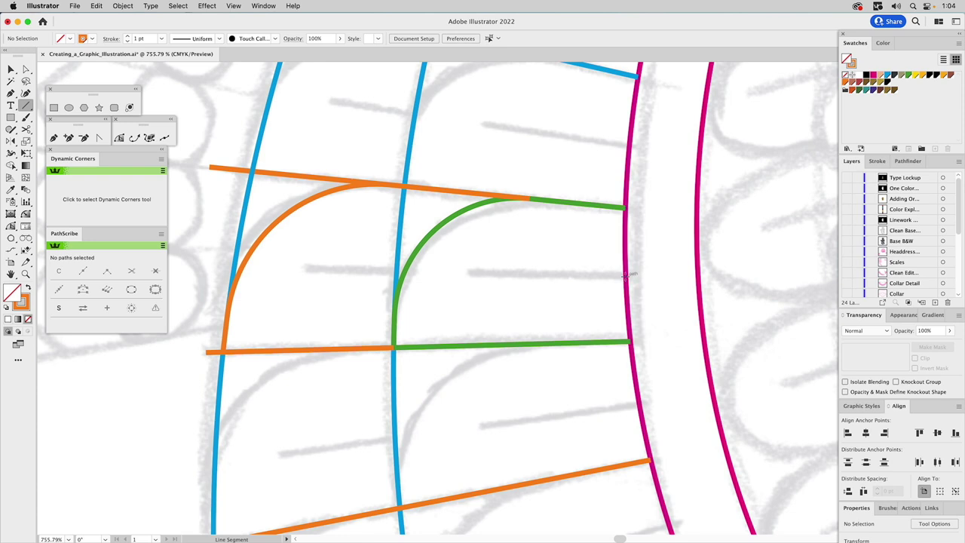
{"action": "left_click_drag", "start_coordinate": [624, 275], "coordinate": [305, 271]}
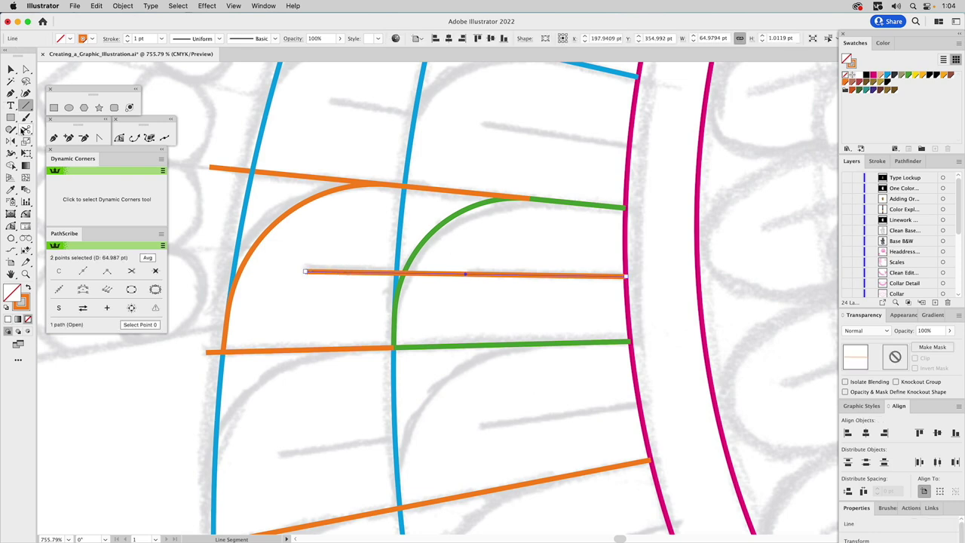
{"action": "left_click", "coordinate": [26, 130]}
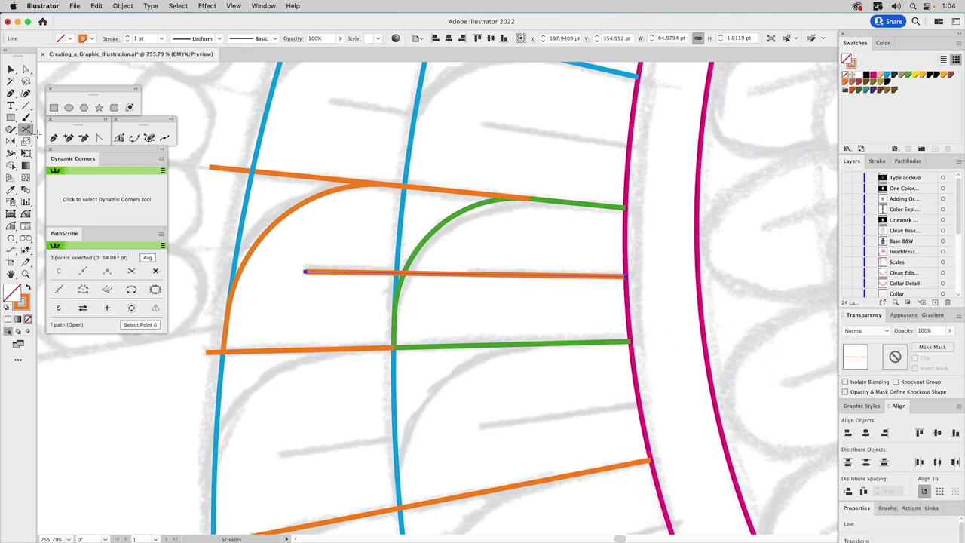
{"action": "left_click", "coordinate": [469, 273]}
Pull the outer quill segment's cut end back to the edge of the green feather
{"action": "key", "text": "a"}
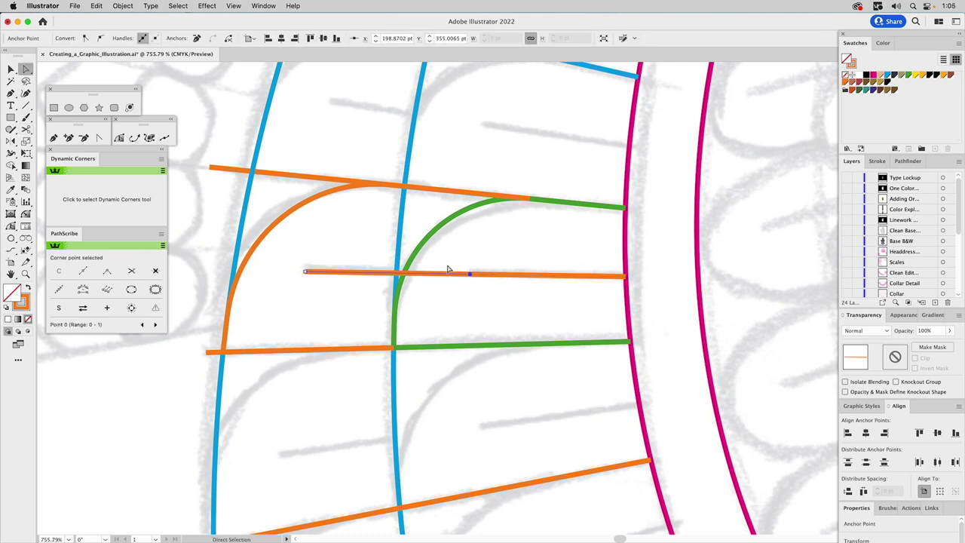
{"action": "left_click_drag", "start_coordinate": [471, 276], "coordinate": [405, 278]}
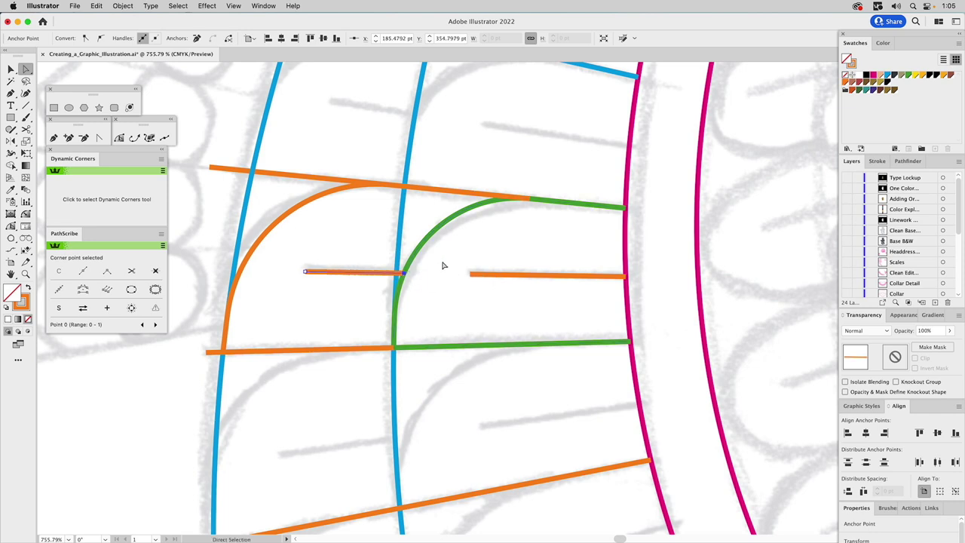
{"action": "left_click", "coordinate": [444, 264]}
Give both orange quill segments round stroke caps
{"action": "key", "text": "v"}
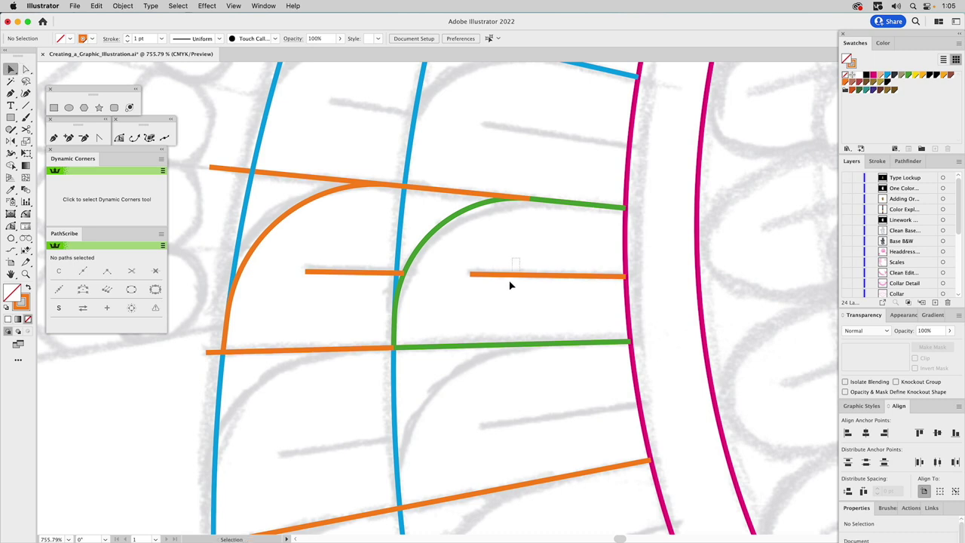
{"action": "left_click", "coordinate": [510, 275]}
{"action": "left_click", "coordinate": [348, 272], "text": "shift"}
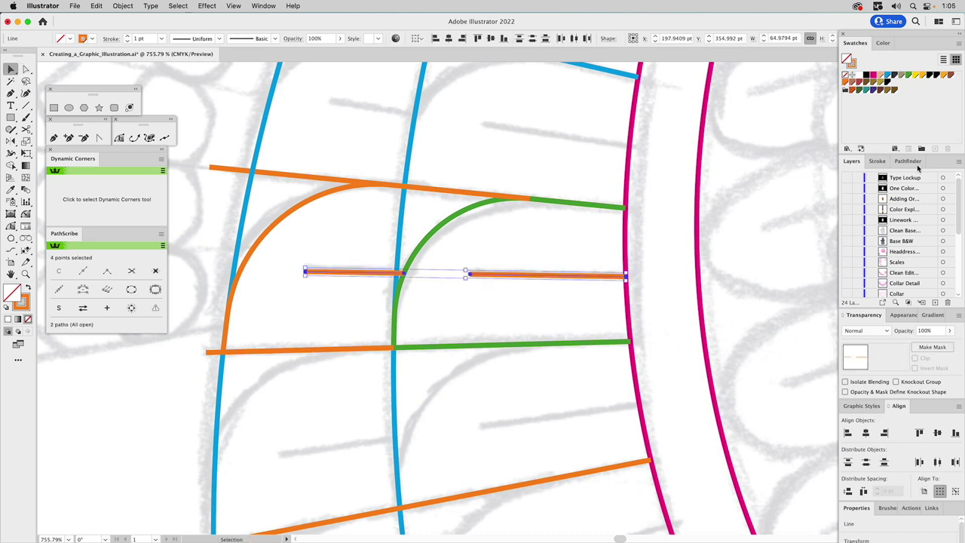
{"action": "left_click", "coordinate": [878, 163]}
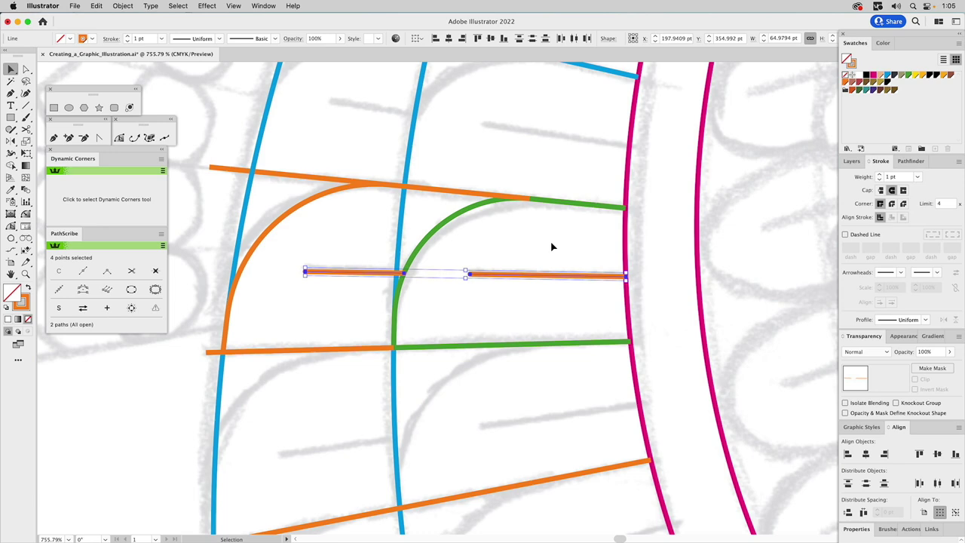
{"action": "left_click", "coordinate": [497, 267]}
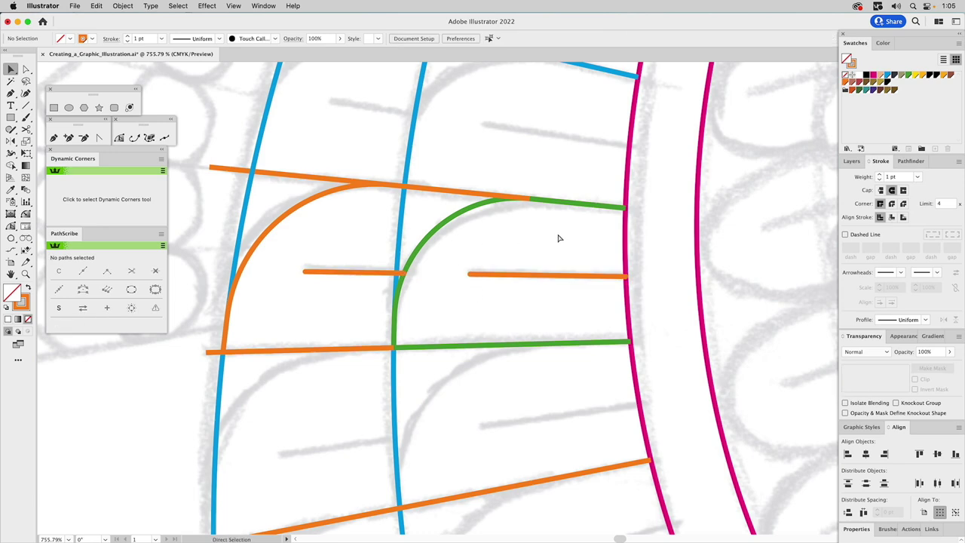
Fit the artwork in view, hide the Building Feathers layer, and show the two finished feather row layers
{"action": "key", "text": "super+0"}
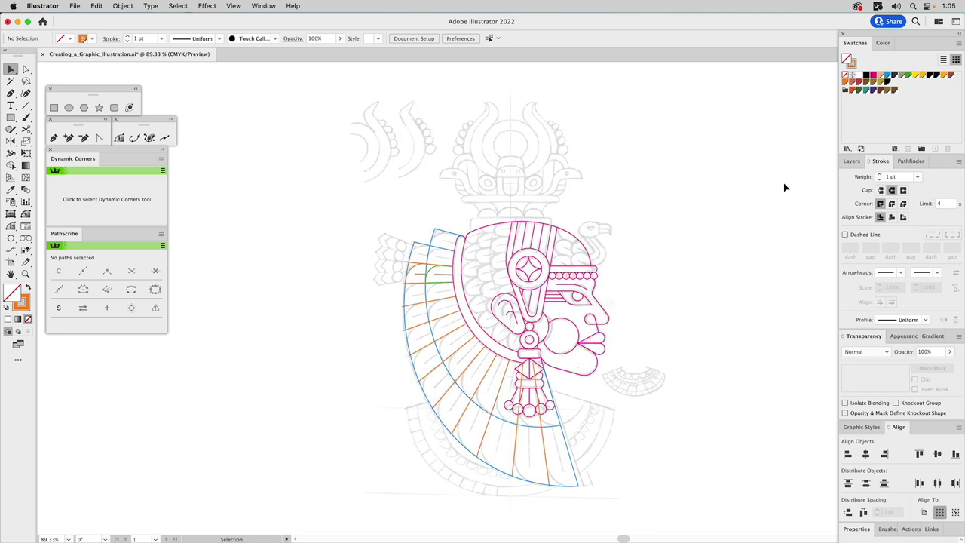
{"action": "left_click", "coordinate": [851, 161]}
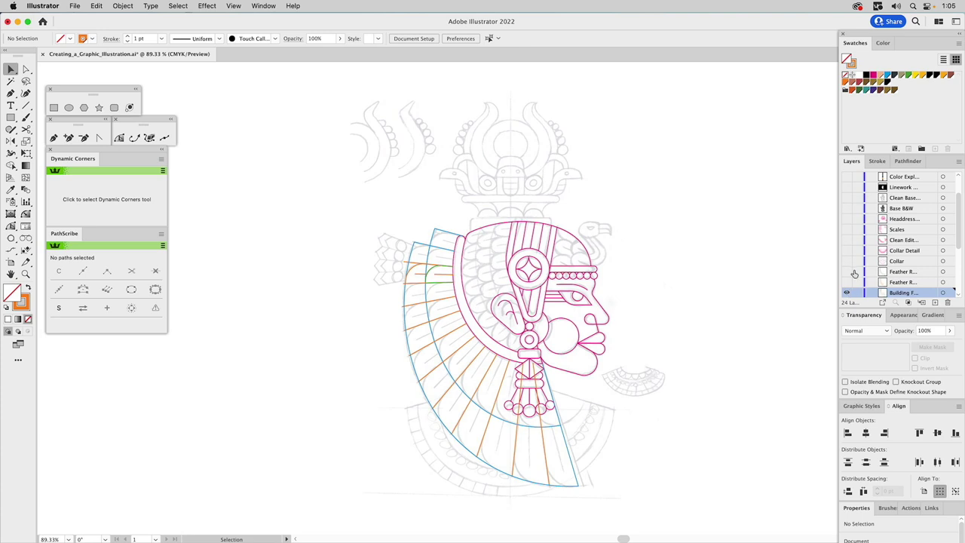
{"action": "scroll", "coordinate": [855, 273], "scroll_direction": "down", "scroll_amount": 1}
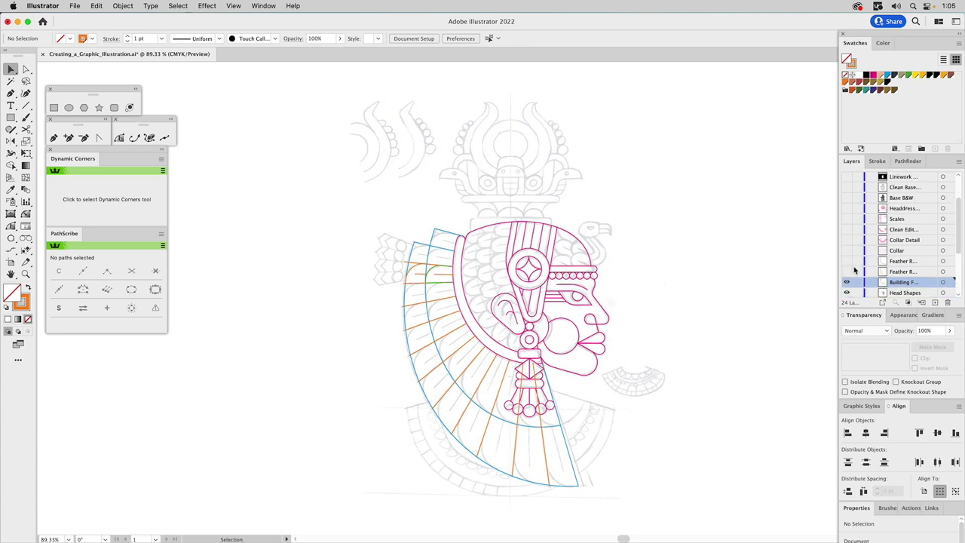
{"action": "left_click", "coordinate": [847, 283]}
{"action": "left_click", "coordinate": [847, 272]}
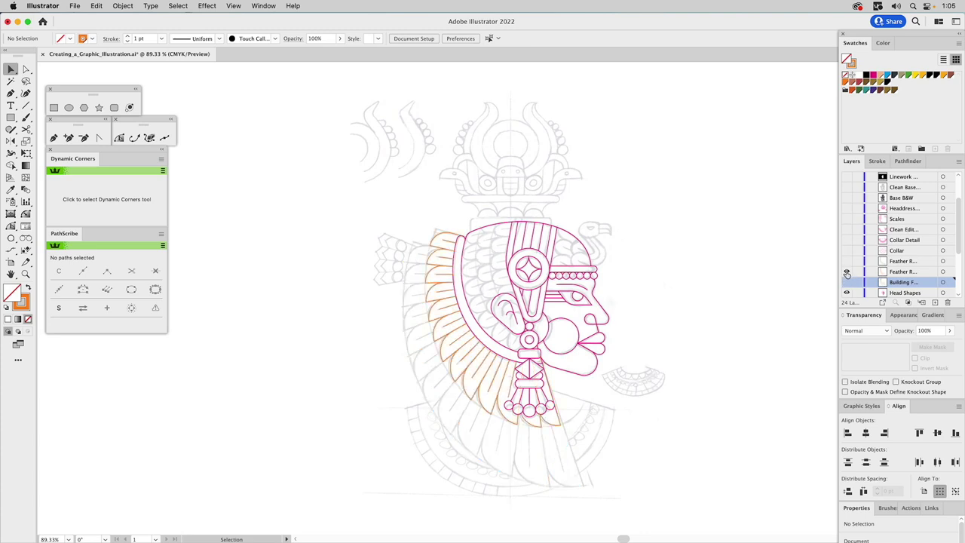
{"action": "left_click", "coordinate": [847, 261]}
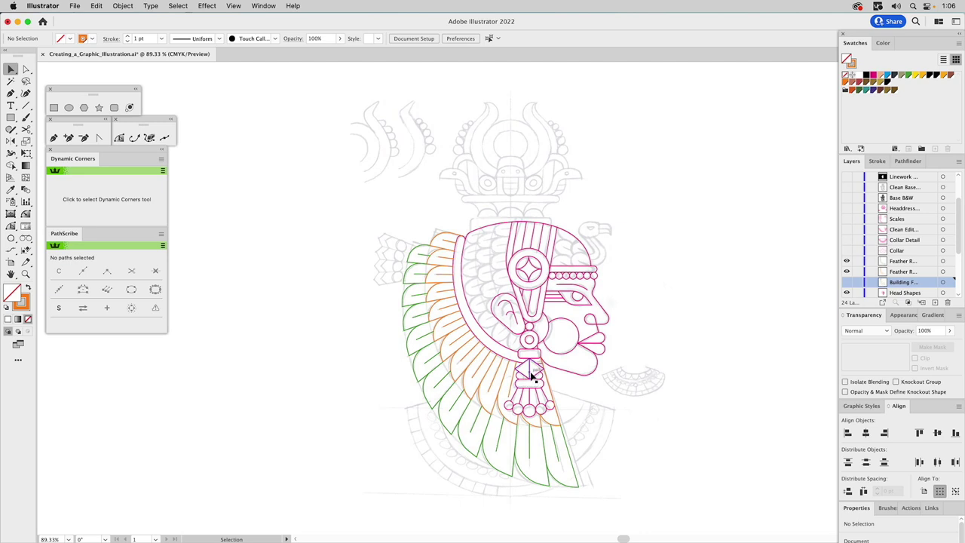
Show the Collar layer and select its concentric circles compound path
{"action": "left_click", "coordinate": [846, 261]}
{"action": "left_click", "coordinate": [846, 250]}
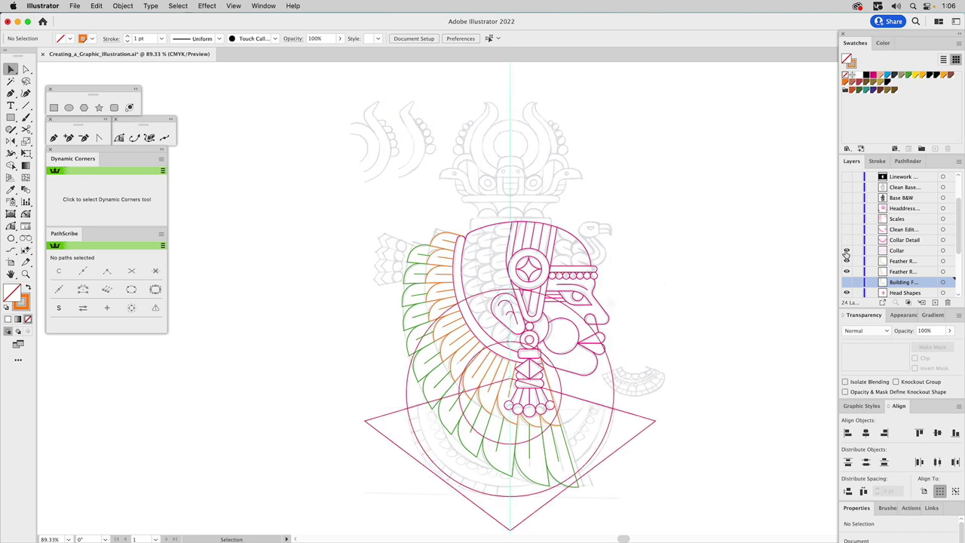
{"action": "left_click", "coordinate": [616, 403]}
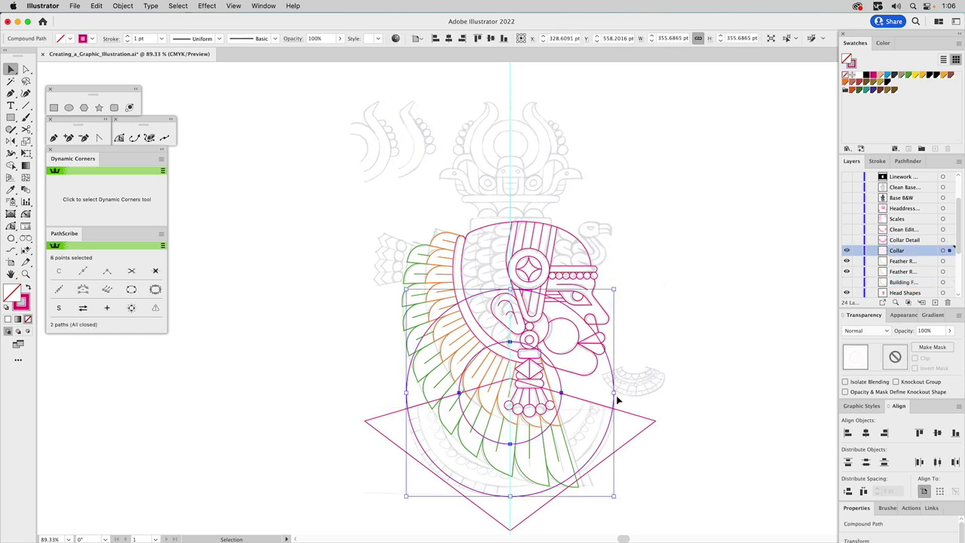
Intersect the kite shape with the concentric circles compound path to form the fan-shaped collar outline, and deselect it
{"action": "left_click", "coordinate": [590, 404]}
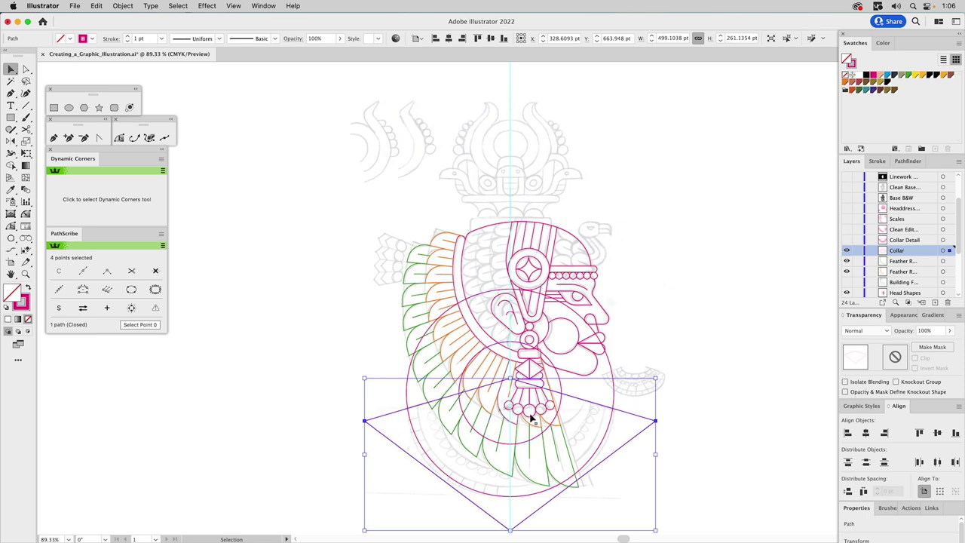
{"action": "left_click", "coordinate": [631, 403], "text": "shift"}
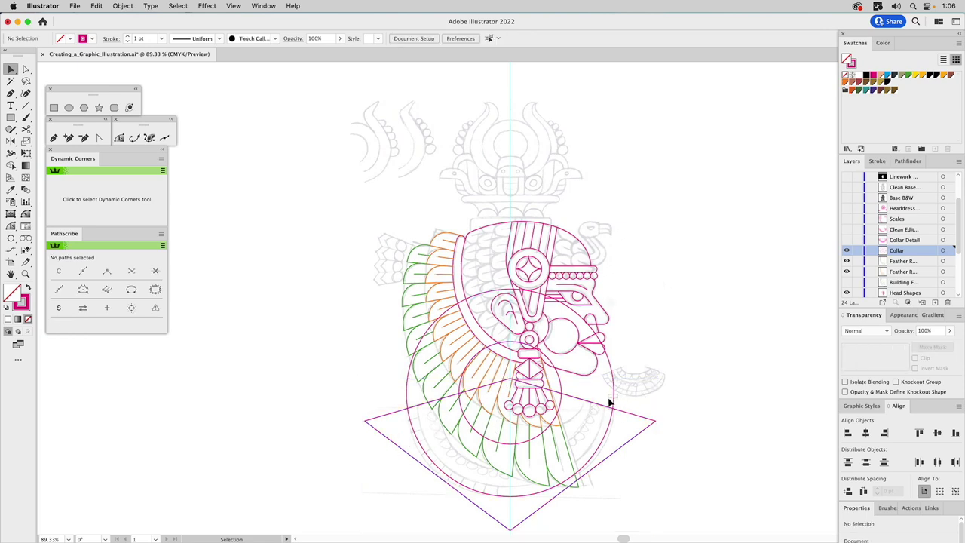
{"action": "left_click", "coordinate": [610, 403], "text": "shift"}
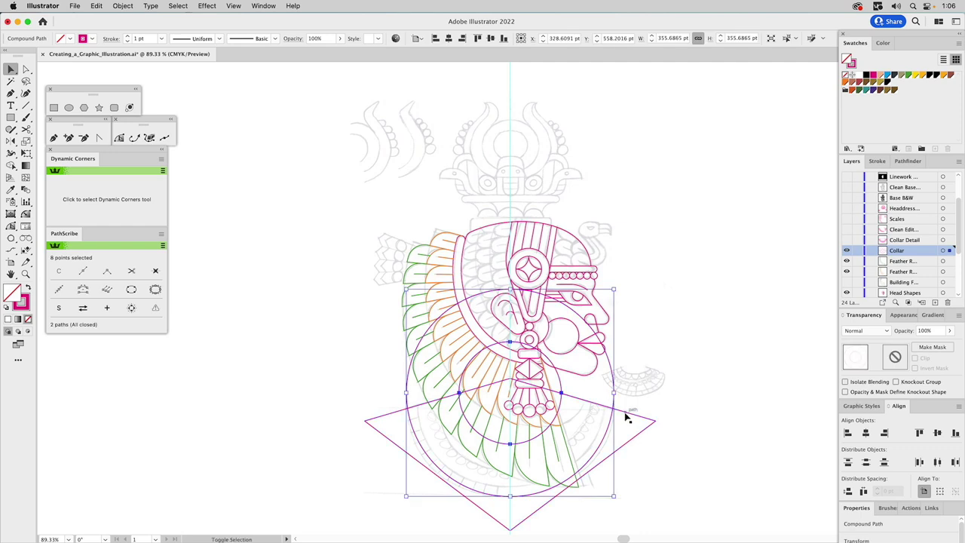
{"action": "left_click", "coordinate": [625, 417], "text": "shift"}
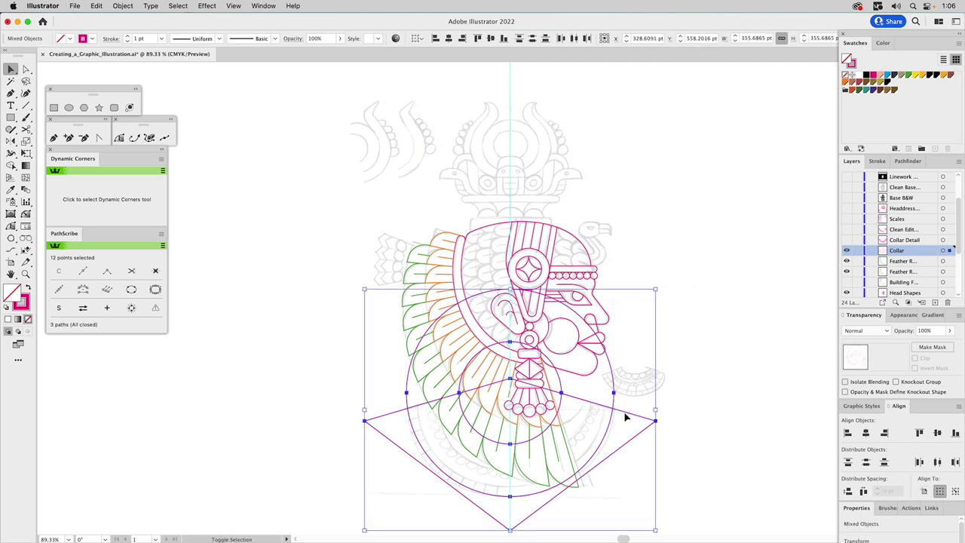
{"action": "left_click", "coordinate": [907, 163]}
{"action": "left_click", "coordinate": [886, 189]}
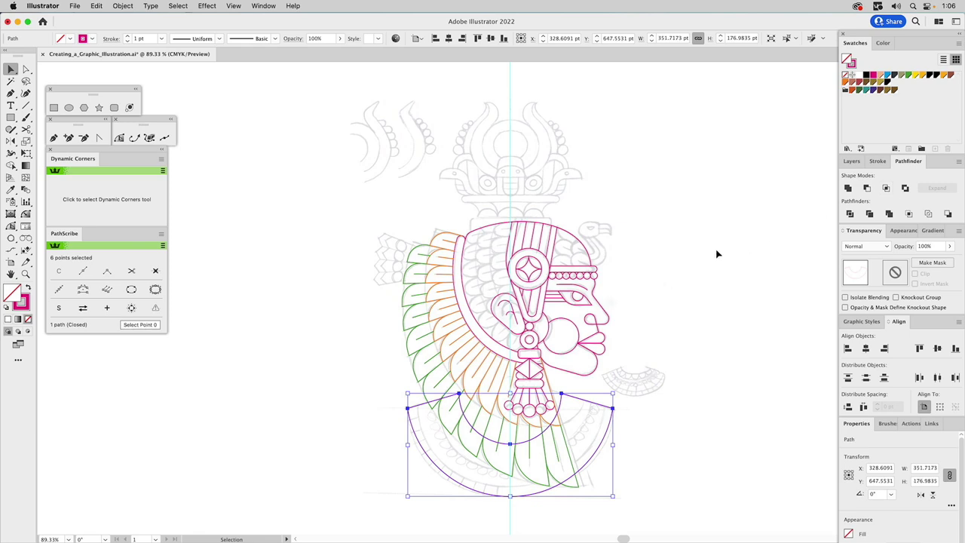
{"action": "left_click", "coordinate": [721, 419]}
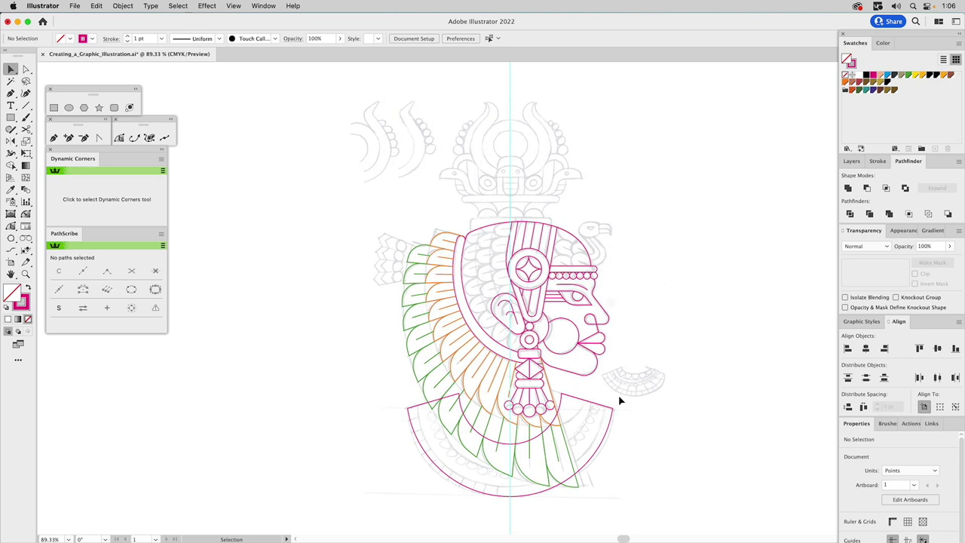
Preview the Collar Detail layer and hide it again, and show the Clean Edit and Scales layers
{"action": "left_click", "coordinate": [852, 160]}
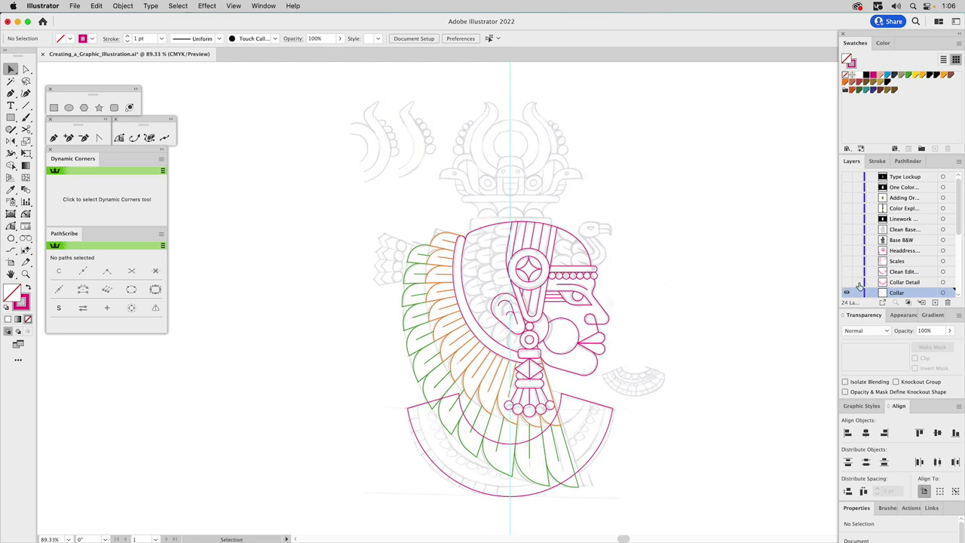
{"action": "left_click", "coordinate": [846, 282]}
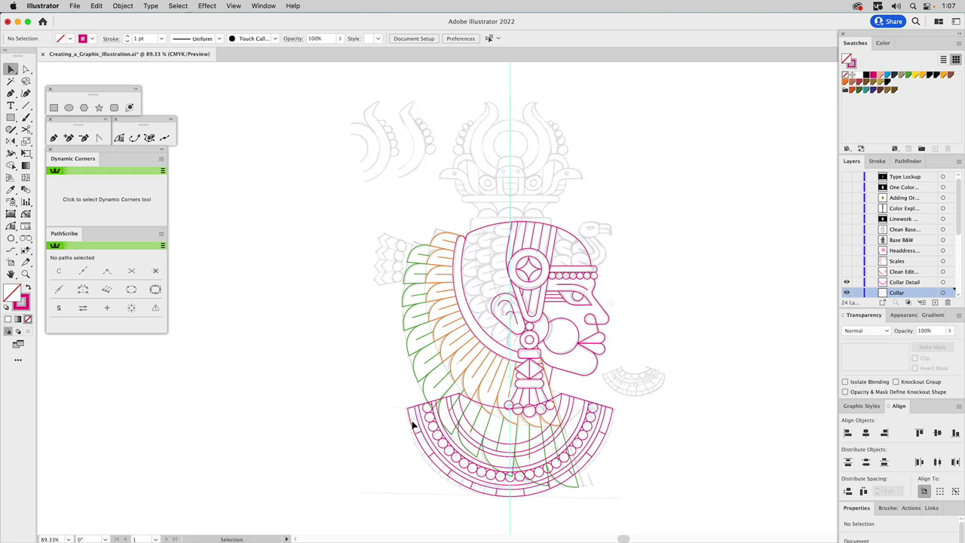
{"action": "left_click", "coordinate": [847, 282]}
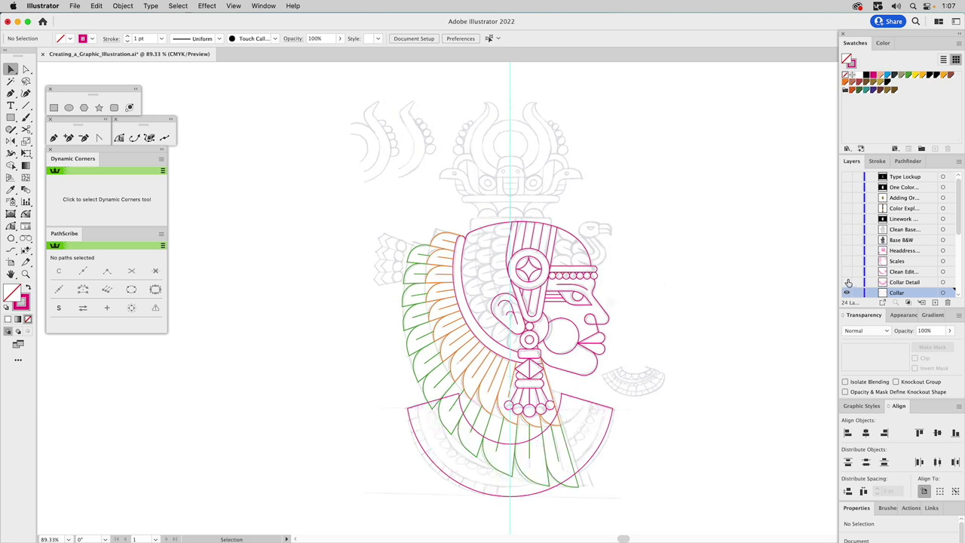
{"action": "left_click", "coordinate": [846, 272]}
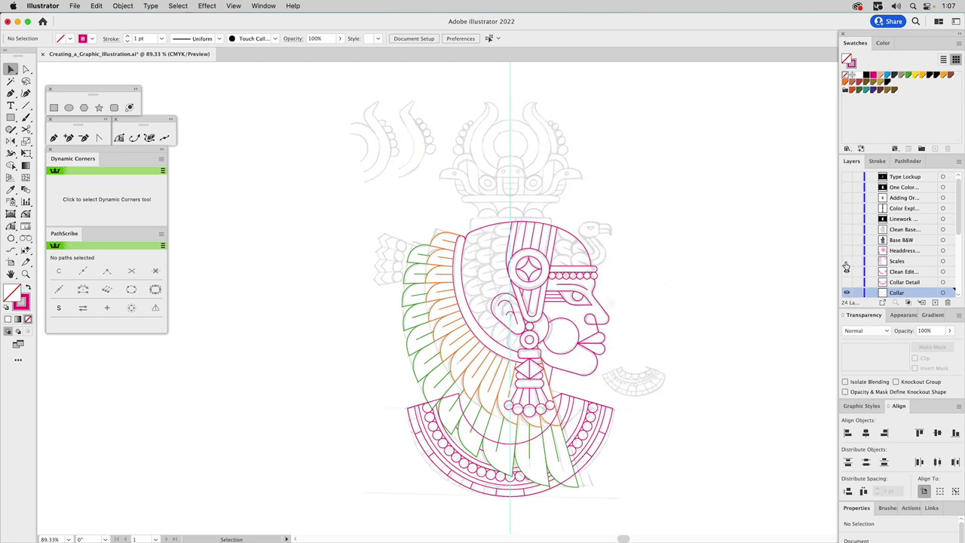
{"action": "left_click_drag", "start_coordinate": [846, 262], "coordinate": [847, 271]}
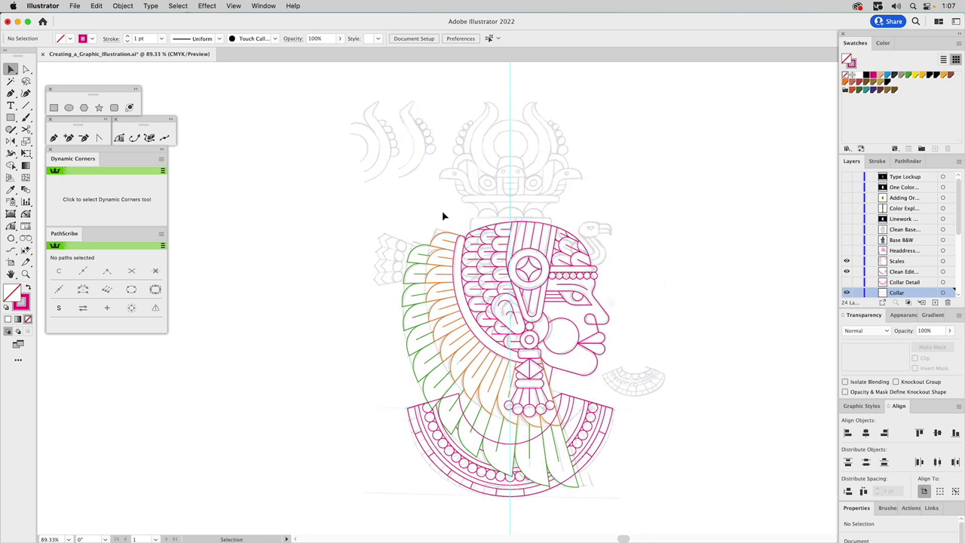
Examine the headdress scales up close, selecting one scale outline with its centre line to see how the pattern is built
{"action": "key", "text": "z"}
{"action": "left_click_drag", "start_coordinate": [428, 209], "coordinate": [584, 368]}
{"action": "scroll", "coordinate": [484, 249], "scroll_direction": "up", "scroll_amount": 4}
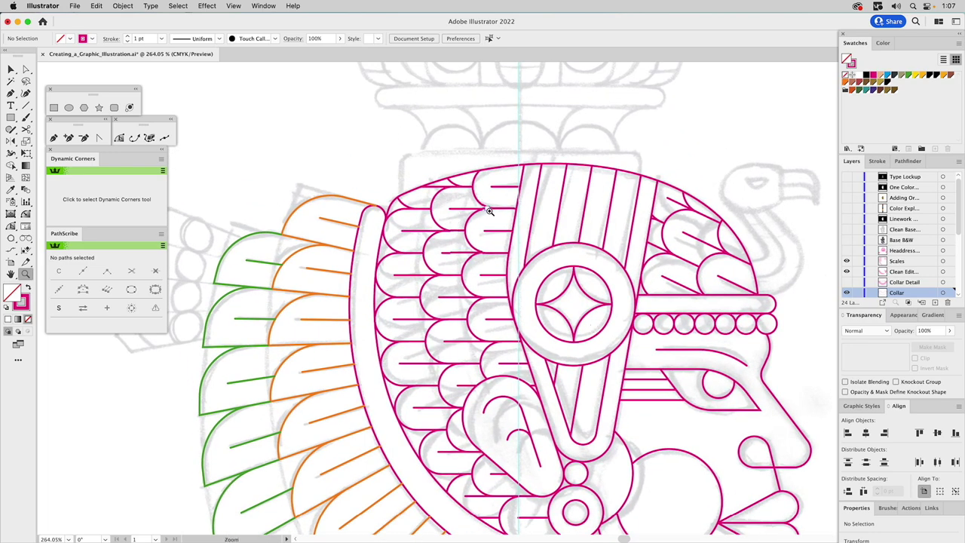
{"action": "key", "text": "v"}
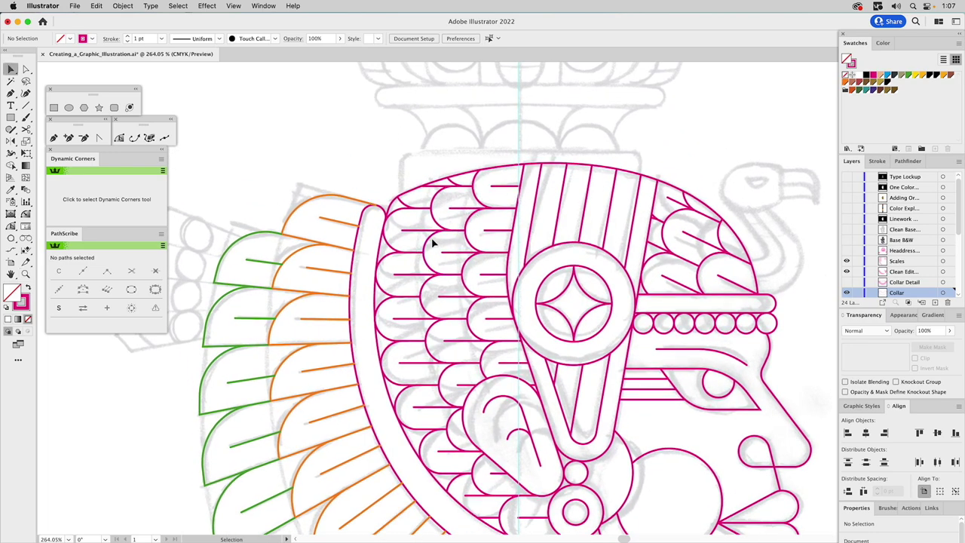
{"action": "left_click", "coordinate": [433, 240]}
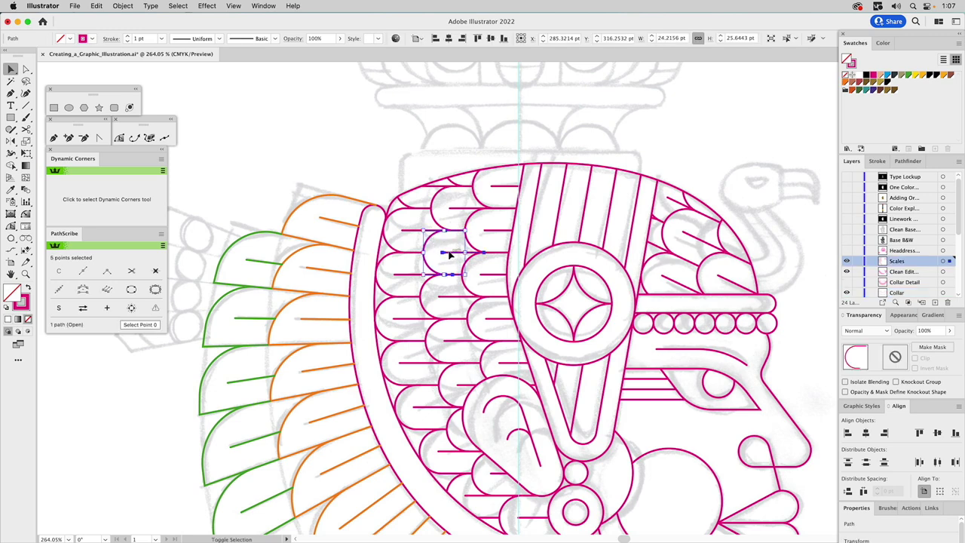
{"action": "left_click", "coordinate": [450, 255], "text": "shift"}
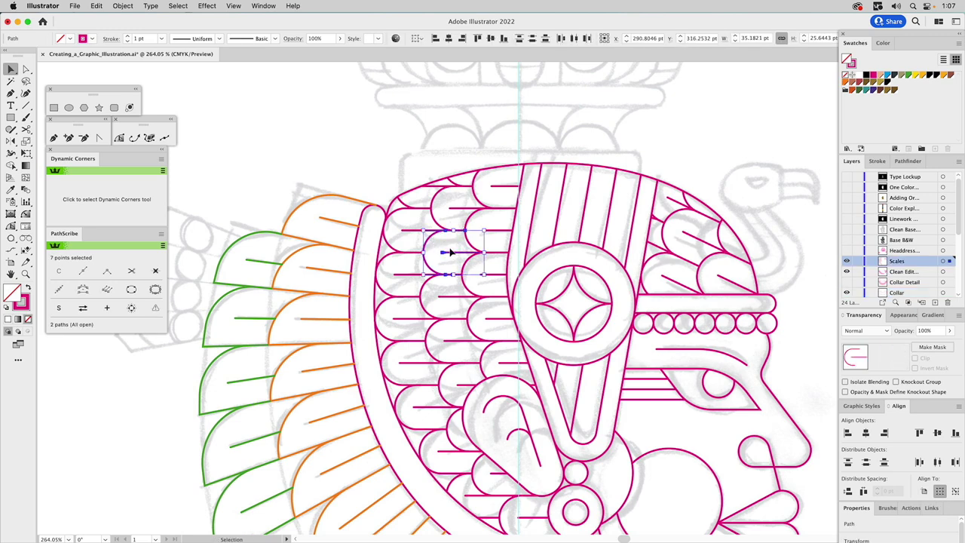
{"action": "left_click_drag", "start_coordinate": [453, 242], "coordinate": [516, 499]}
{"action": "key", "text": "super+shift+a"}
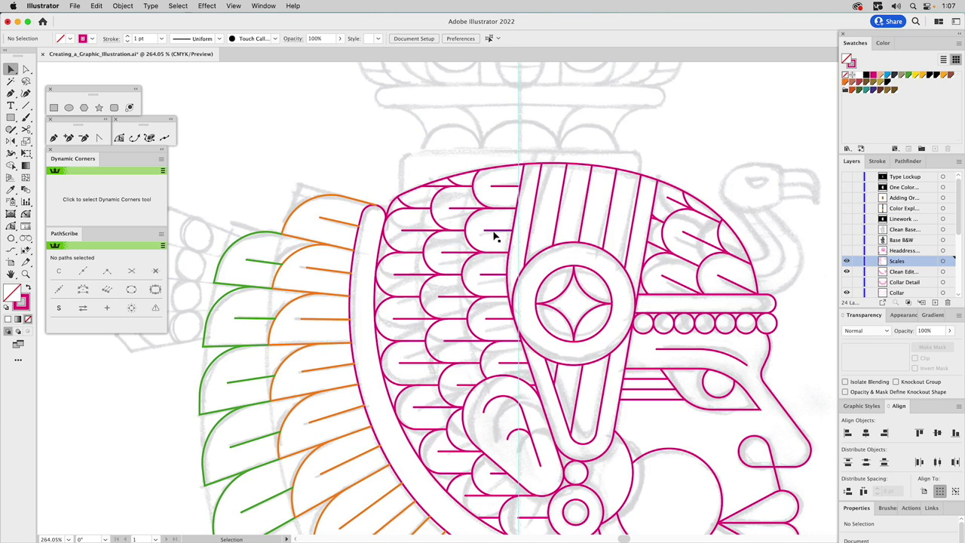
{"action": "left_click_drag", "start_coordinate": [480, 333], "coordinate": [462, 239]}
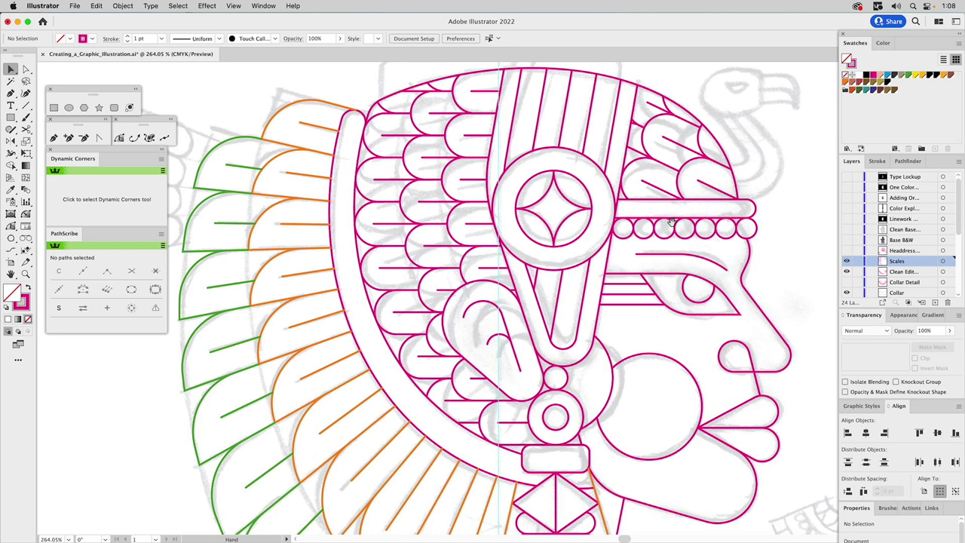
{"action": "scroll", "coordinate": [671, 223], "scroll_direction": "up", "scroll_amount": 5}
{"action": "scroll", "coordinate": [671, 223], "scroll_direction": "right", "scroll_amount": 3}
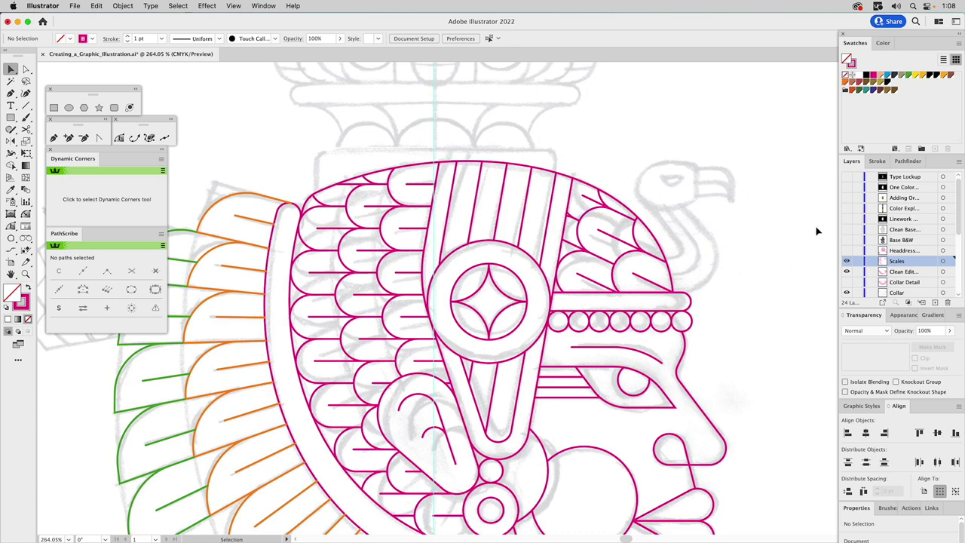
Fit the artwork in view, show the Headdress layer, and inspect the bird shapes on the crown
{"action": "key", "text": "super+0"}
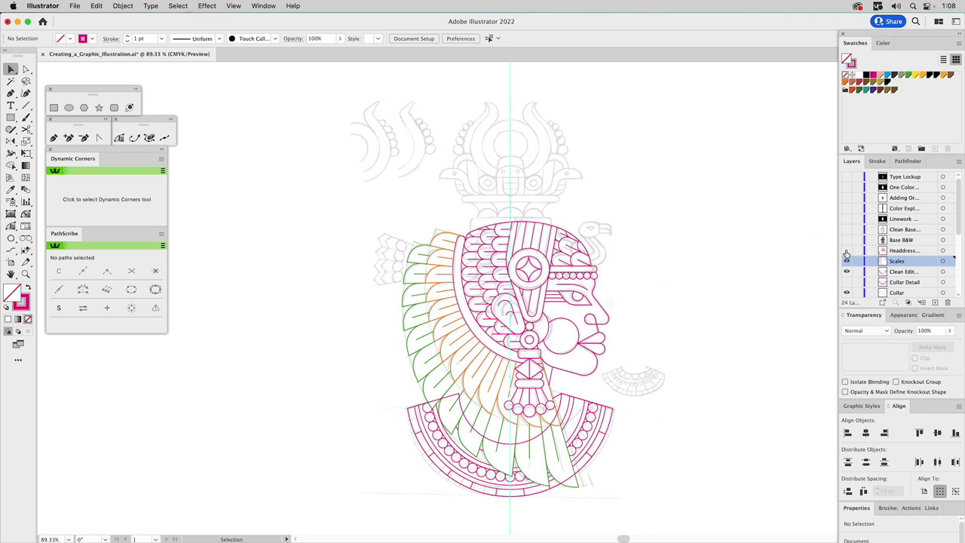
{"action": "left_click", "coordinate": [846, 250]}
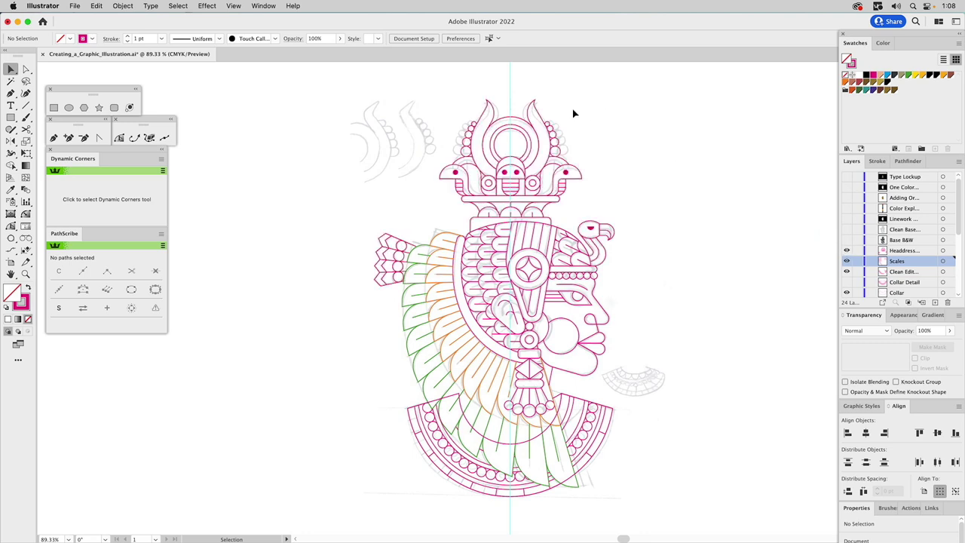
{"action": "left_click", "coordinate": [568, 173]}
{"action": "left_click", "coordinate": [596, 208]}
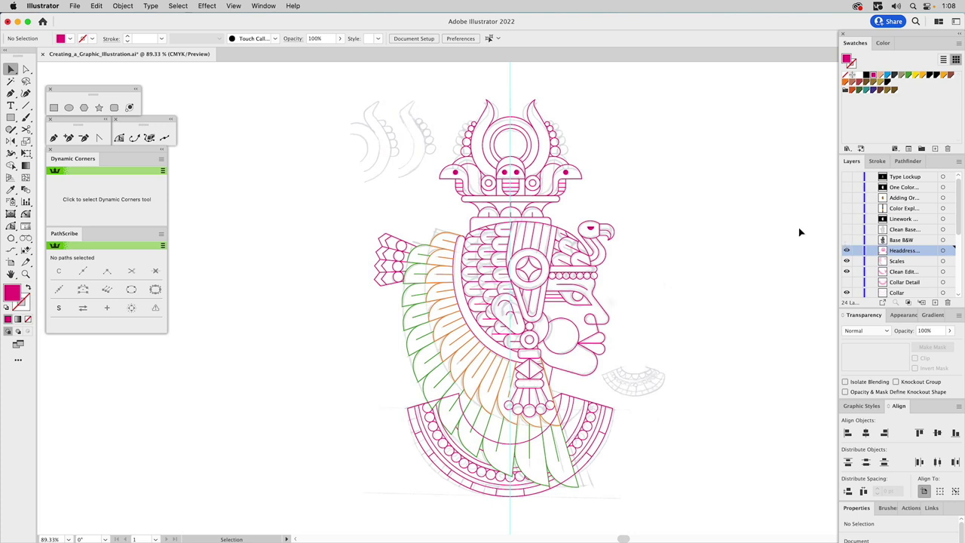
{"action": "left_click", "coordinate": [580, 169]}
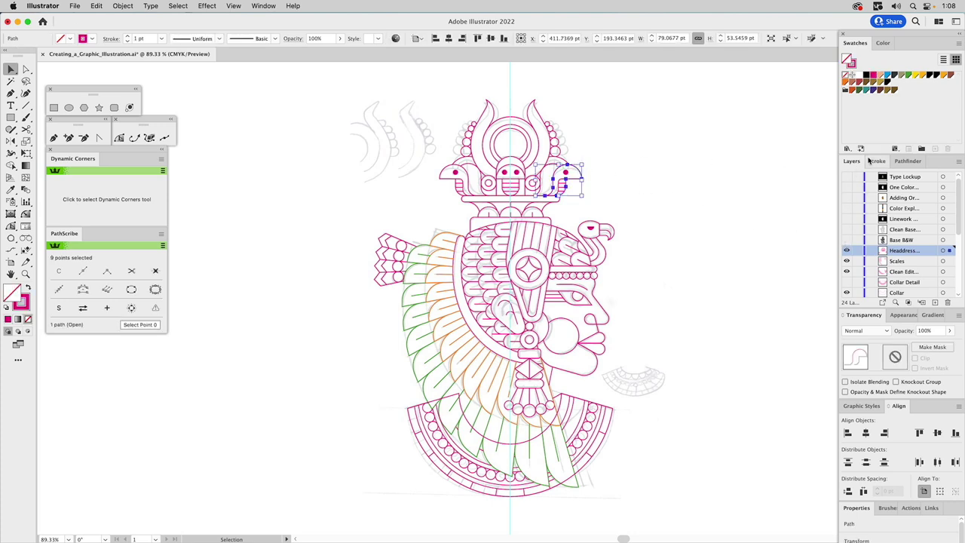
{"action": "left_click", "coordinate": [875, 161]}
{"action": "left_click", "coordinate": [853, 163]}
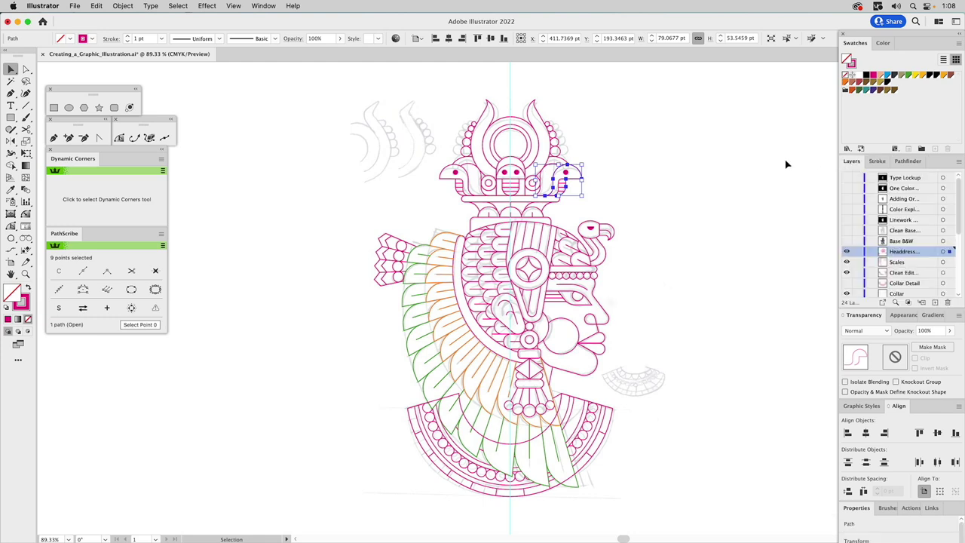
{"action": "left_click", "coordinate": [721, 176]}
Show the Base B&W layer, hide all the construction layers beneath it, and make Base B&W the active layer
{"action": "left_click", "coordinate": [847, 241]}
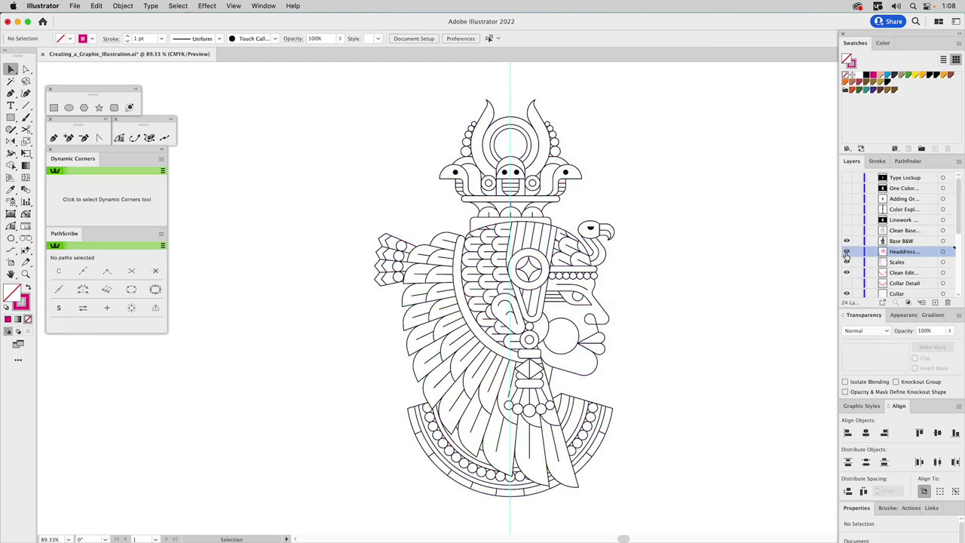
{"action": "scroll", "coordinate": [850, 290], "scroll_direction": "down", "scroll_amount": 5}
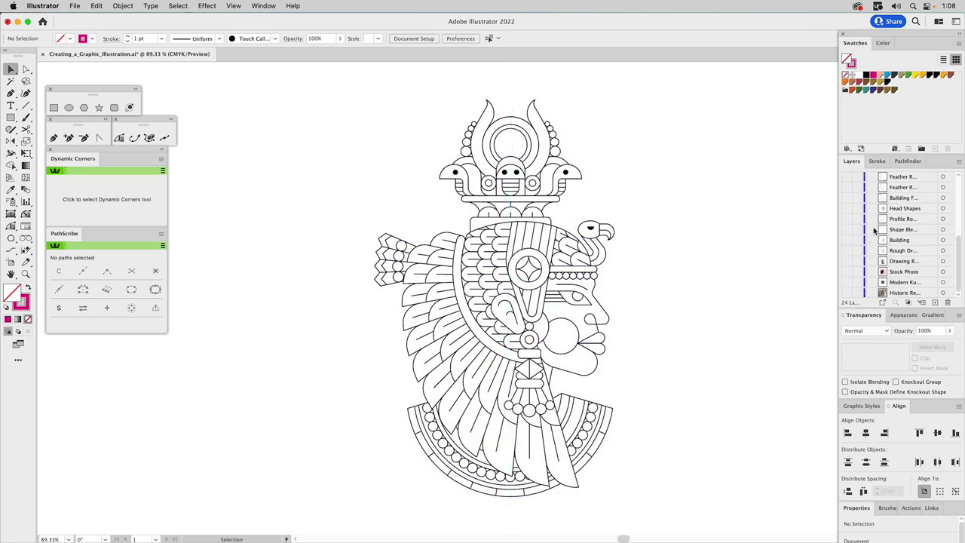
{"action": "scroll", "coordinate": [862, 253], "scroll_direction": "up", "scroll_amount": 5}
{"action": "left_click", "coordinate": [902, 230]}
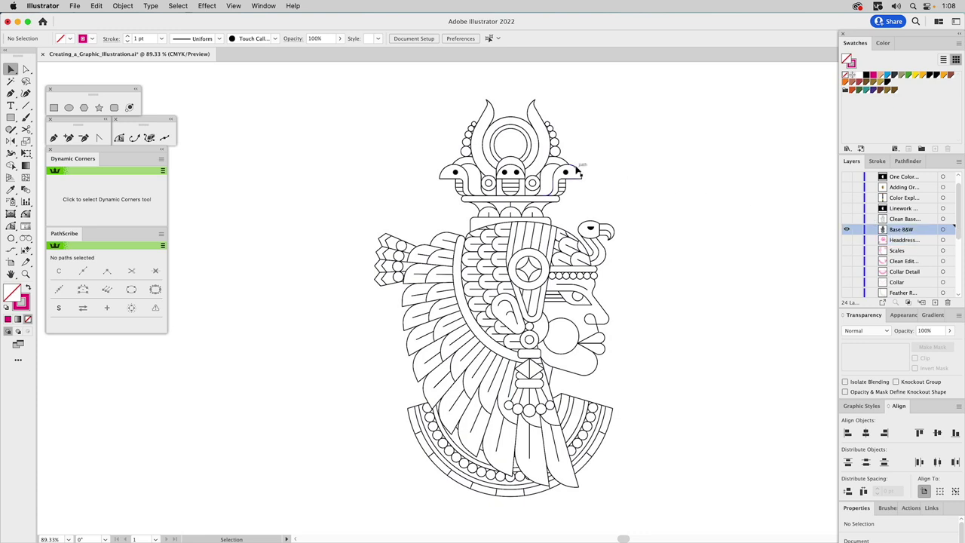
Set the stroke weight of all the black linework paths on the Base B&W layer to 2 pt
{"action": "left_click", "coordinate": [577, 172]}
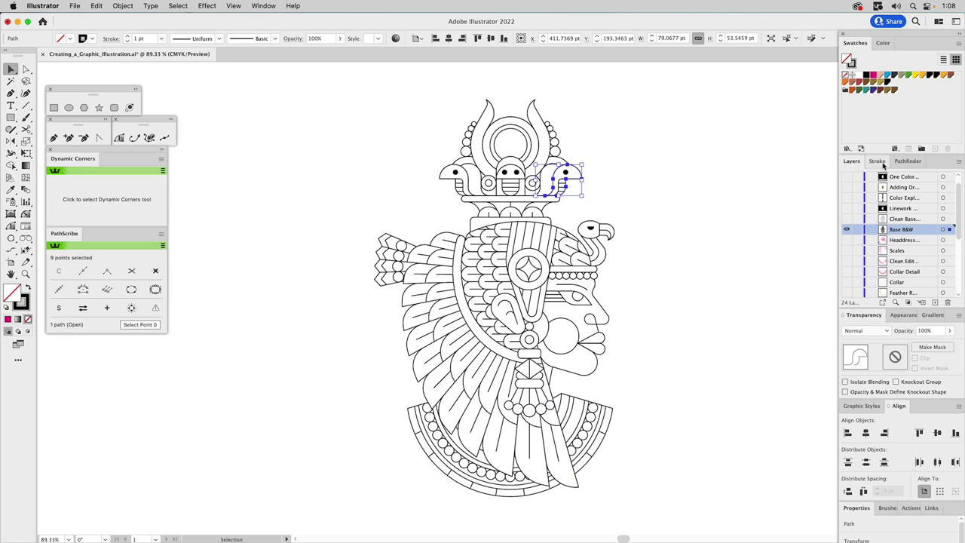
{"action": "left_click", "coordinate": [879, 162]}
{"action": "left_click", "coordinate": [737, 144]}
{"action": "key", "text": "a"}
{"action": "key", "text": "super+a"}
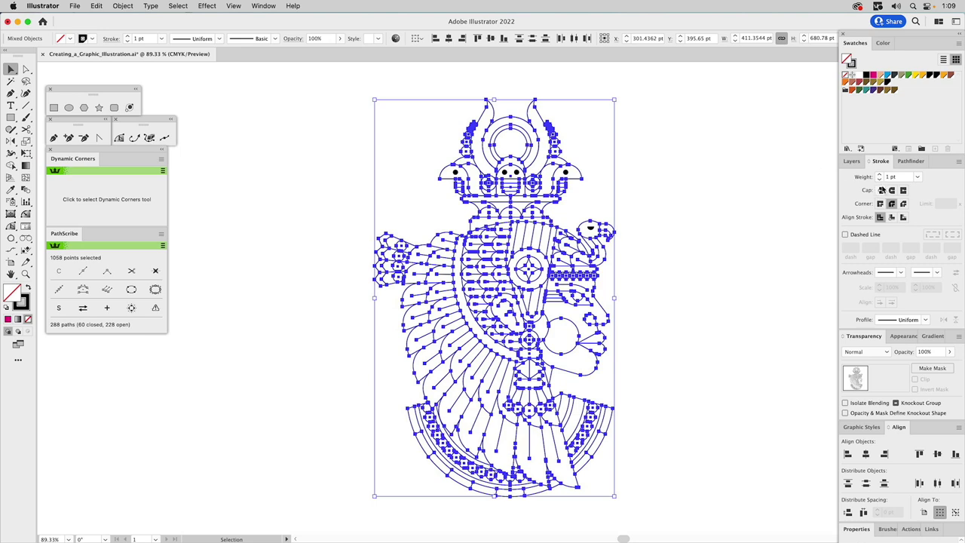
{"action": "left_click", "coordinate": [879, 174]}
{"action": "left_click", "coordinate": [691, 169]}
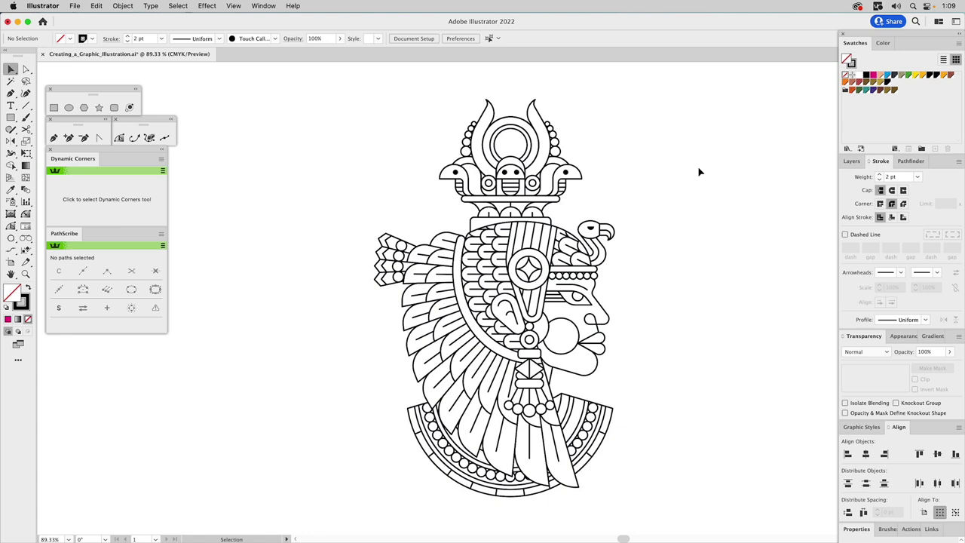
Select all the Base B&W artwork and convert its strokes to filled shapes with Outline Stroke
{"action": "left_click", "coordinate": [853, 162]}
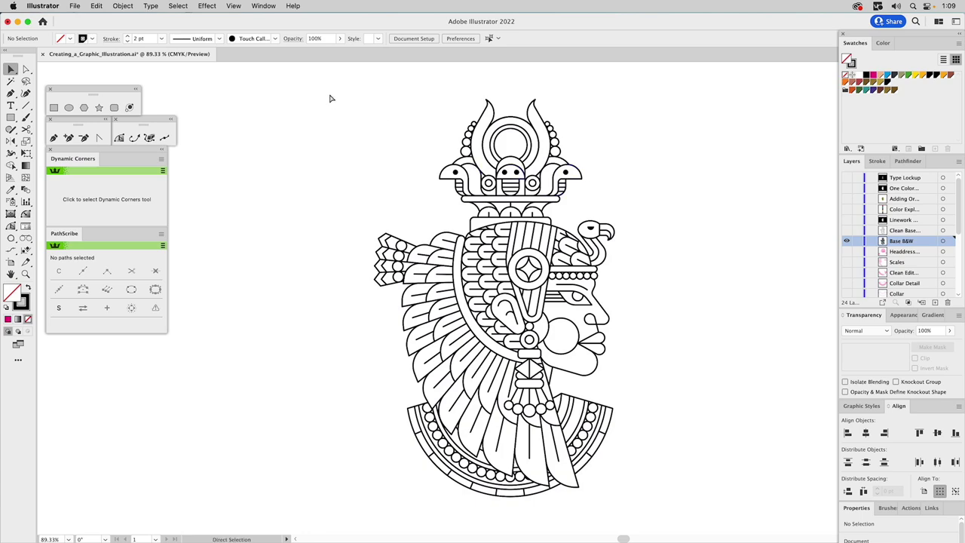
{"action": "key", "text": "super+a"}
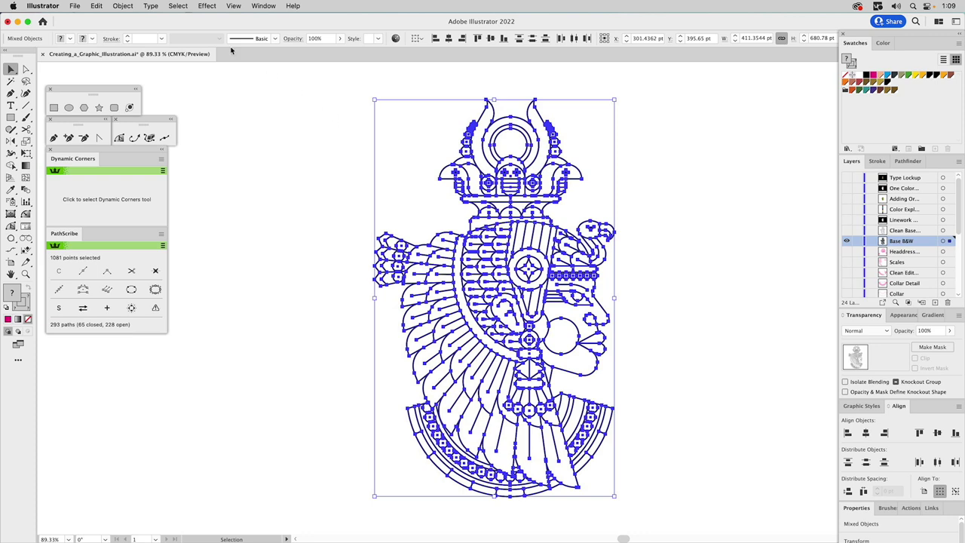
{"action": "left_click", "coordinate": [124, 7]}
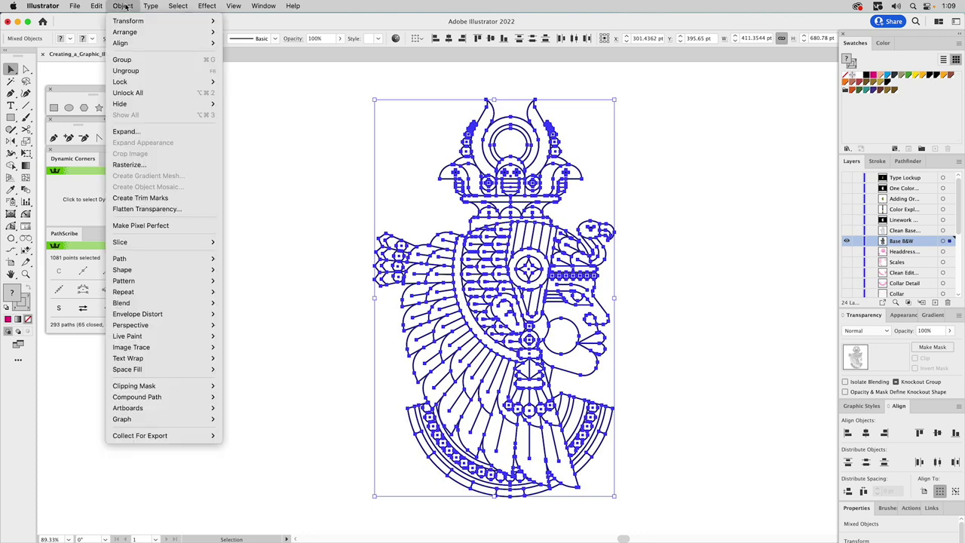
{"action": "mouse_move", "coordinate": [144, 259]}
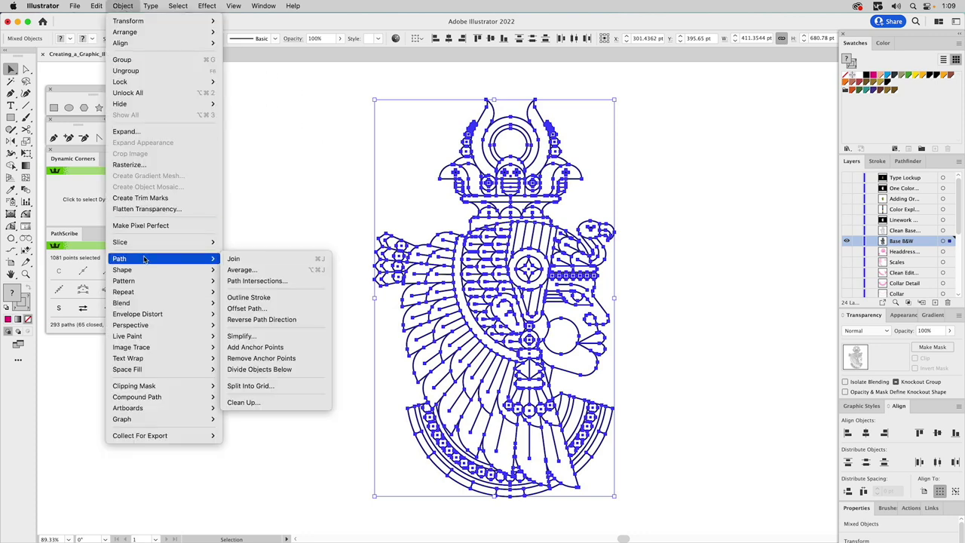
{"action": "left_click", "coordinate": [244, 299]}
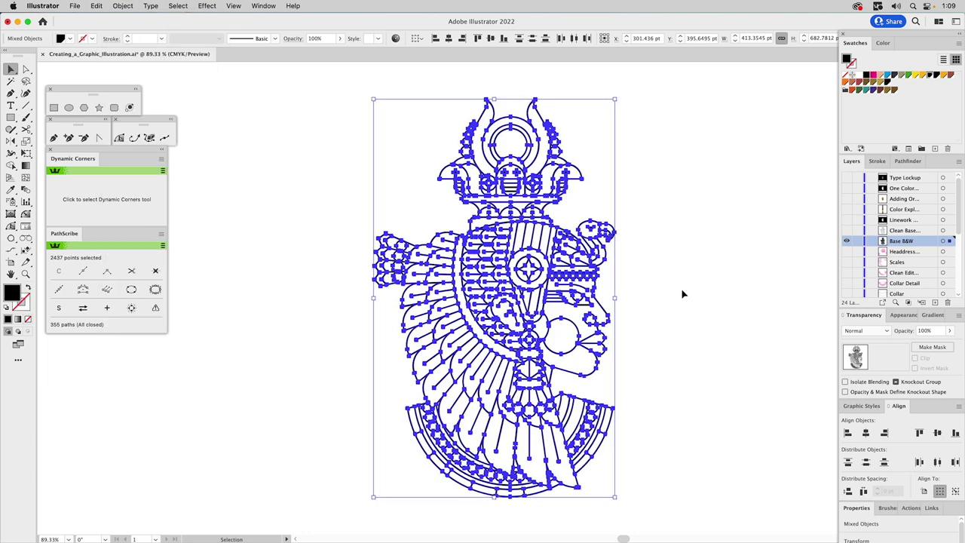
Merge all the selected Base B&W artwork into one shape with the Pathfinder Unite operation and deselect it
{"action": "left_click", "coordinate": [908, 162]}
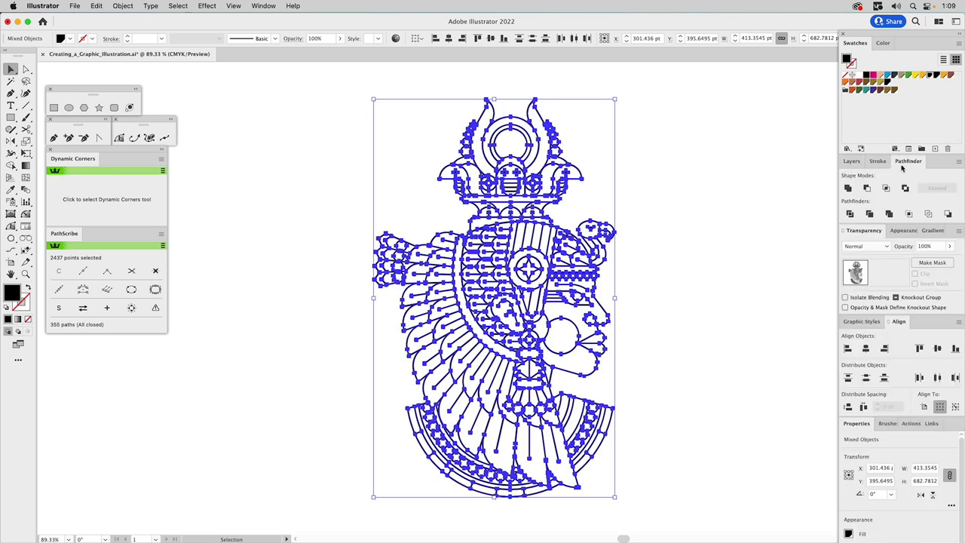
{"action": "left_click", "coordinate": [848, 189]}
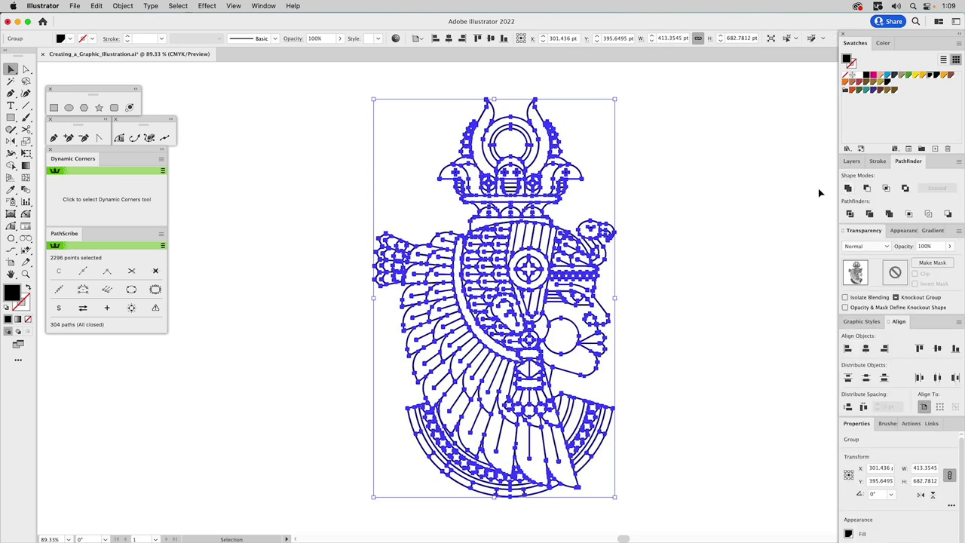
{"action": "left_click", "coordinate": [677, 190]}
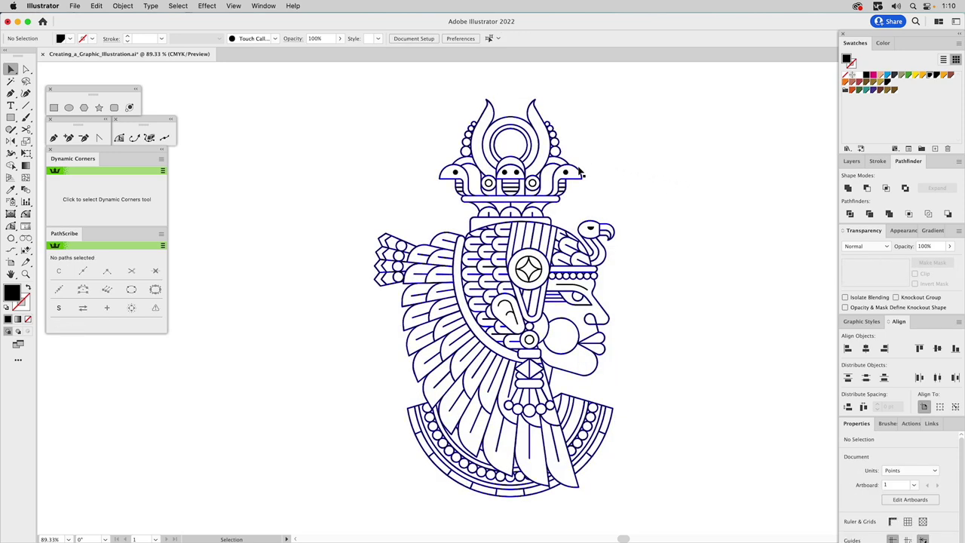
{"action": "left_click", "coordinate": [579, 169]}
{"action": "left_click", "coordinate": [661, 171]}
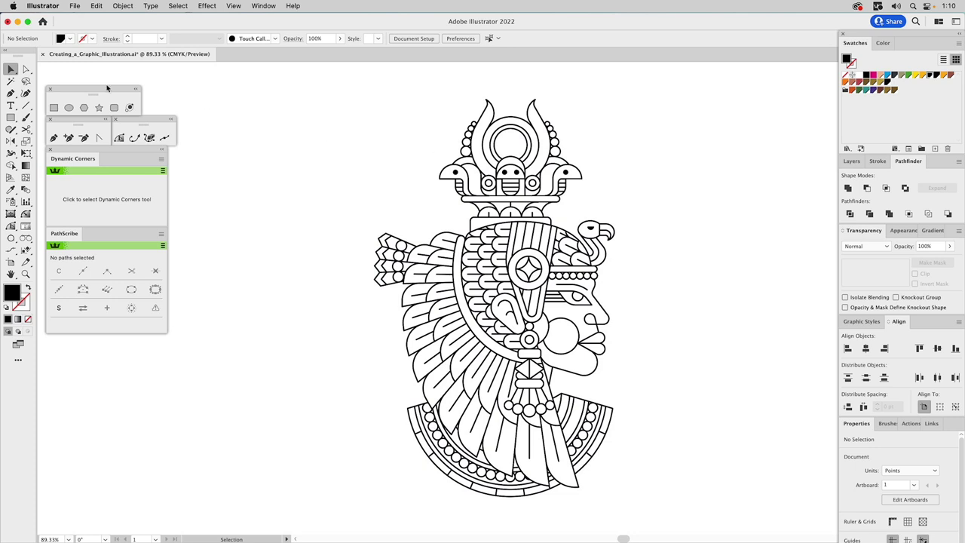
Draw a test rectangle about 516 × 513 pt over the artwork, fill it orange, and place it behind the linework
{"action": "left_click", "coordinate": [55, 108]}
{"action": "left_click_drag", "start_coordinate": [358, 147], "coordinate": [661, 445]}
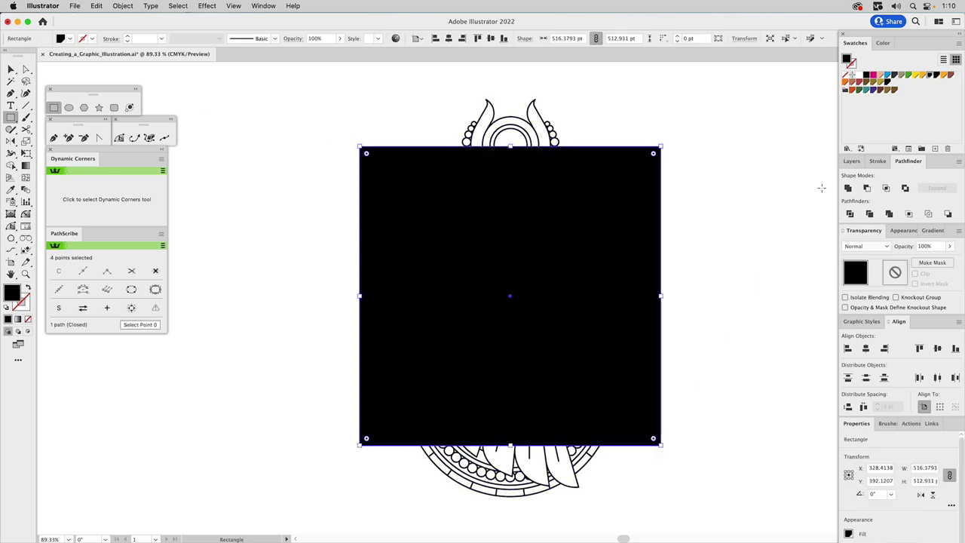
{"action": "left_click", "coordinate": [845, 83]}
{"action": "key", "text": "Delete"}
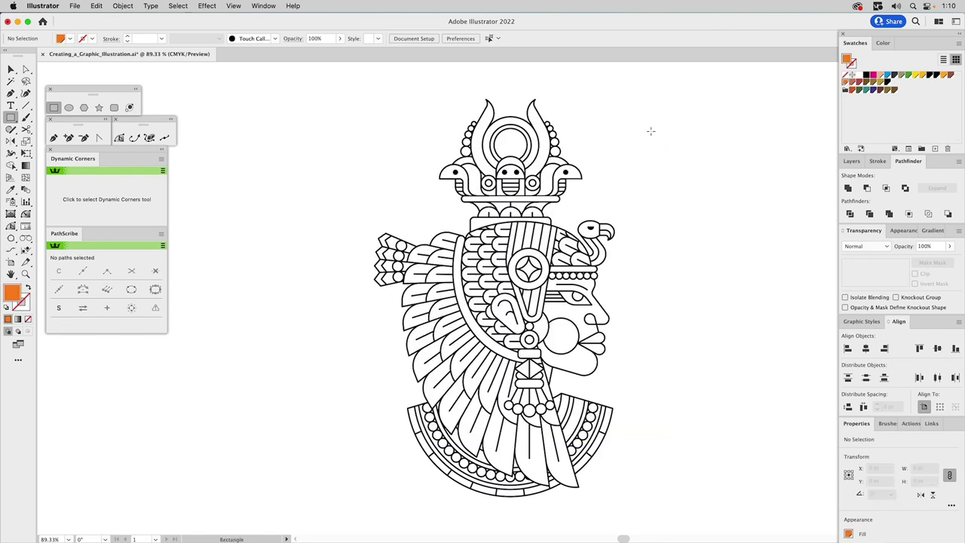
{"action": "key", "text": "v"}
{"action": "left_click", "coordinate": [562, 185]}
{"action": "key", "text": "super+b"}
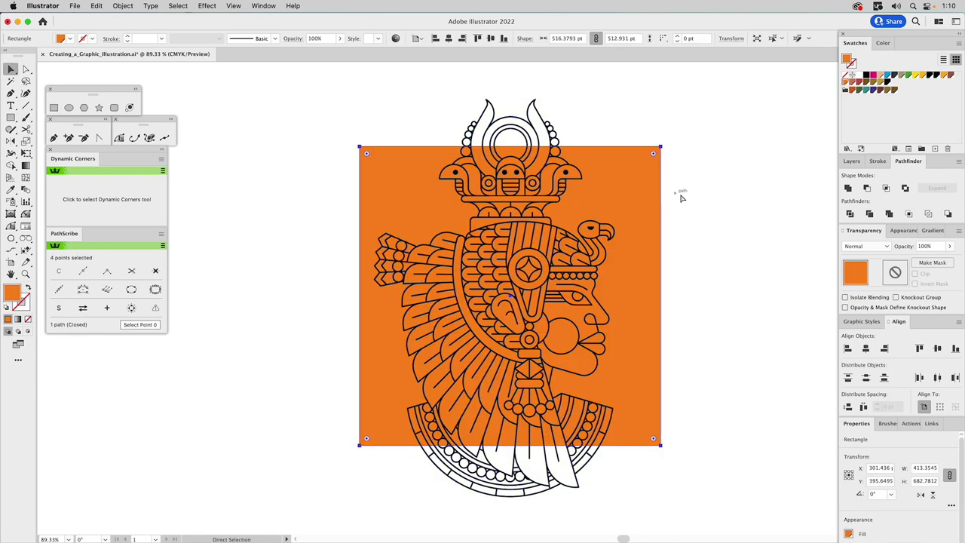
Examine the see-through areas of the linework against the orange rectangle, and delete the rectangle
{"action": "left_click", "coordinate": [727, 209]}
{"action": "left_click", "coordinate": [576, 172]}
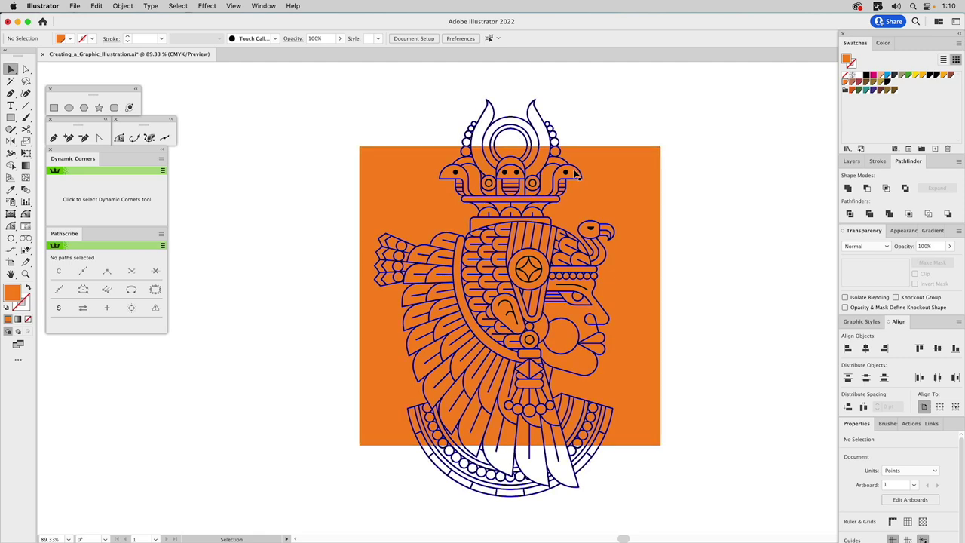
{"action": "left_click", "coordinate": [585, 130]}
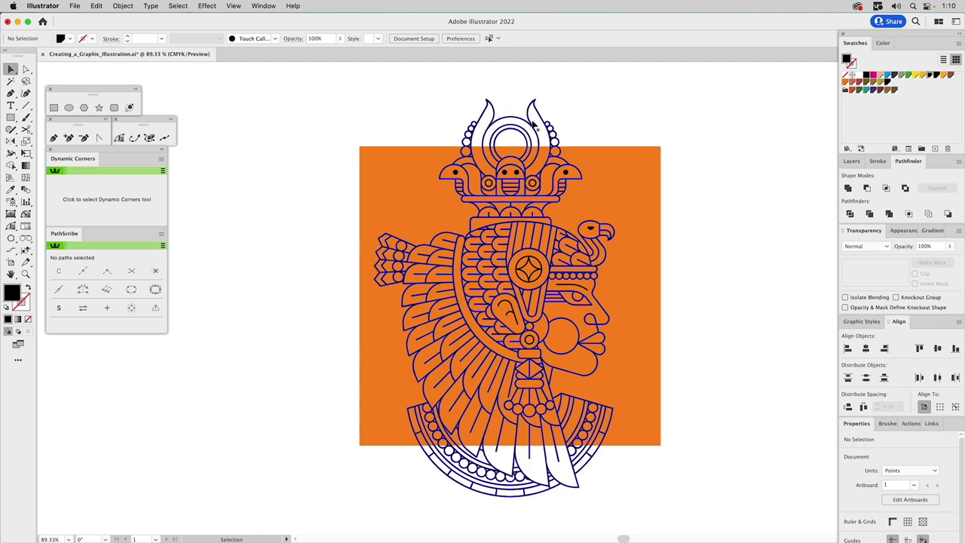
{"action": "left_click", "coordinate": [601, 196]}
{"action": "key", "text": "Delete"}
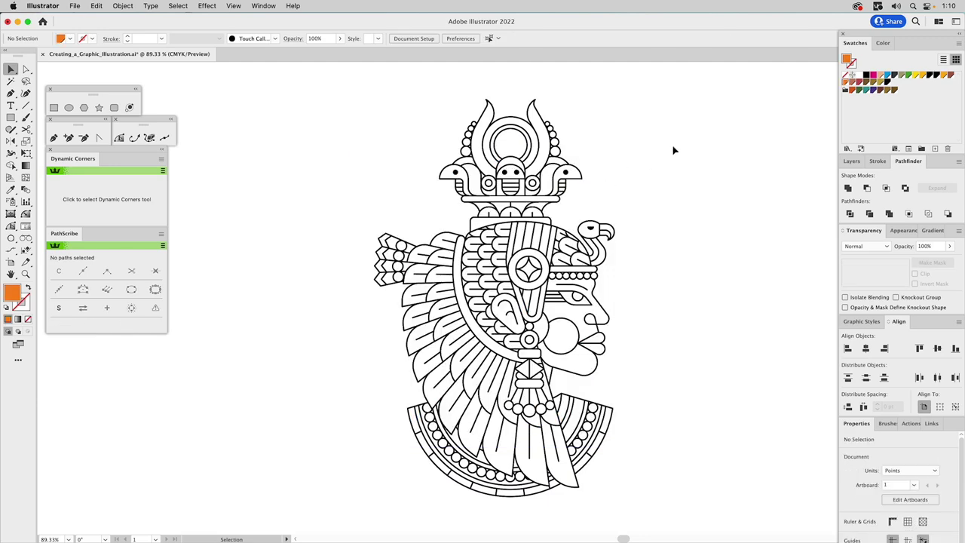
Select the merged linework on the Base B&W layer and release its compound path
{"action": "left_click", "coordinate": [852, 161]}
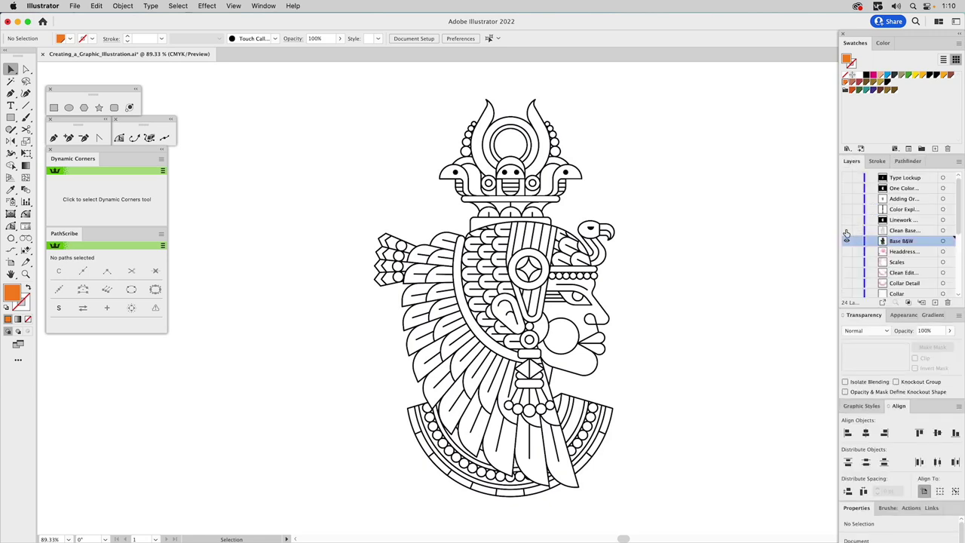
{"action": "left_click", "coordinate": [551, 114]}
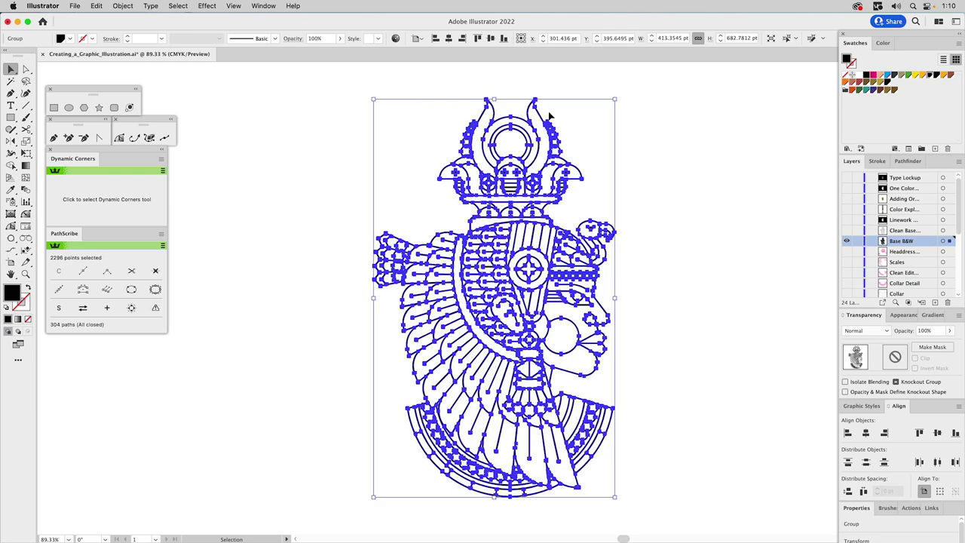
{"action": "left_click", "coordinate": [551, 113]}
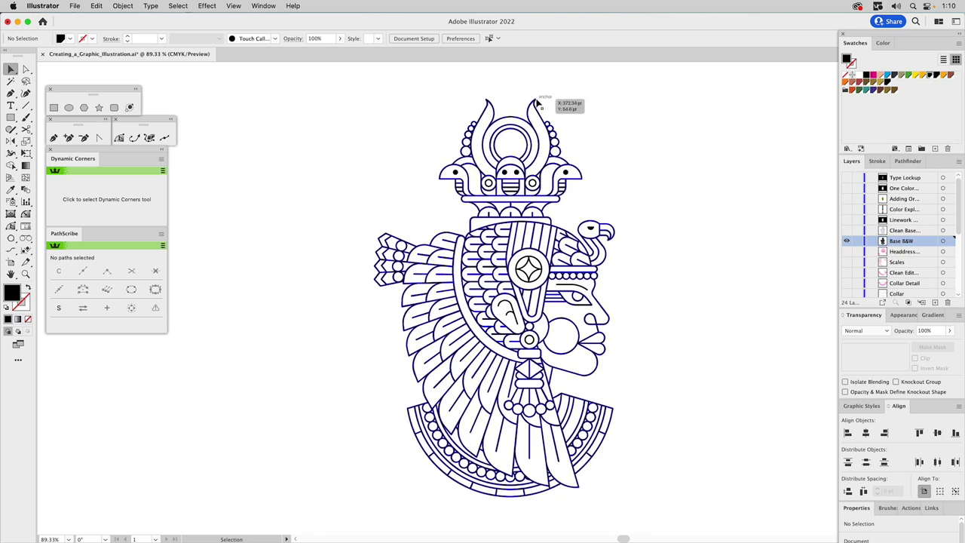
{"action": "left_click", "coordinate": [538, 103]}
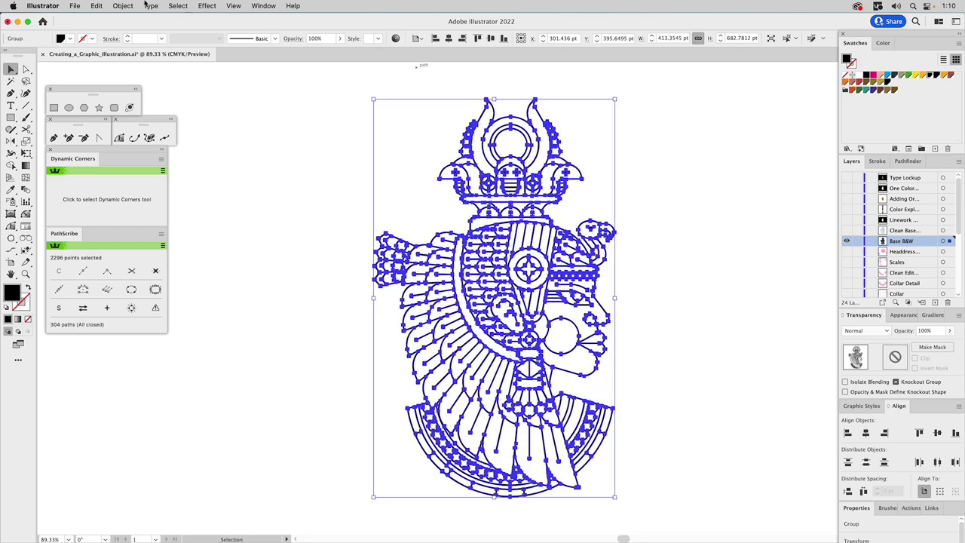
{"action": "left_click", "coordinate": [124, 6]}
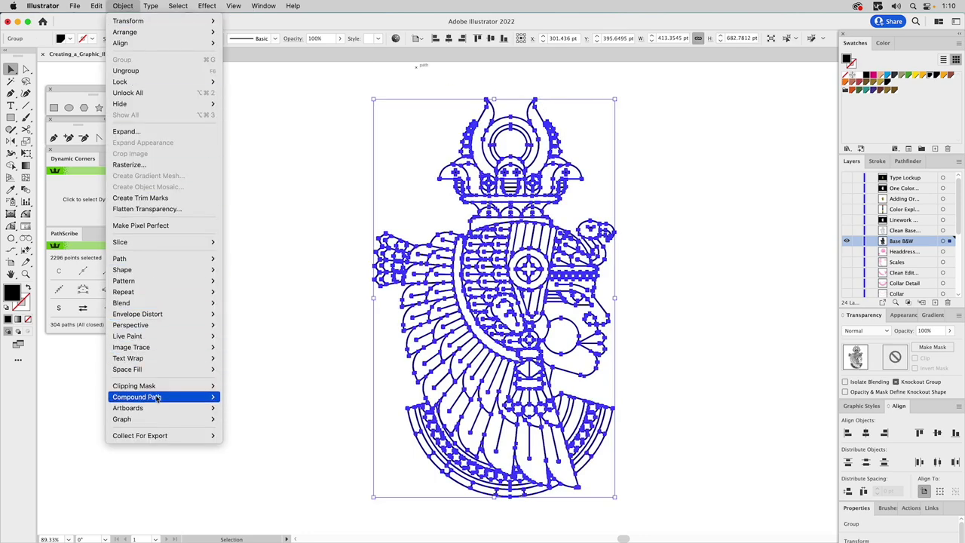
{"action": "mouse_move", "coordinate": [158, 397]}
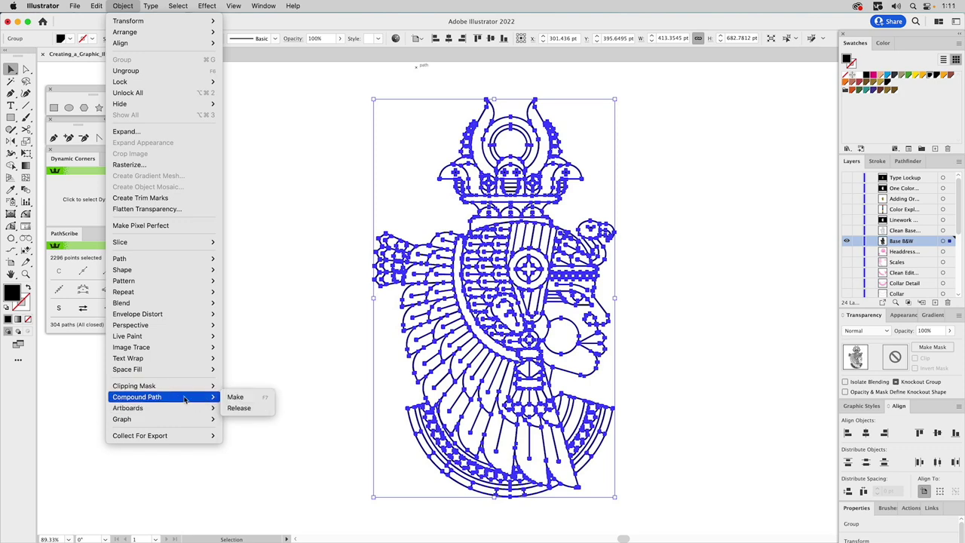
{"action": "left_click", "coordinate": [239, 408]}
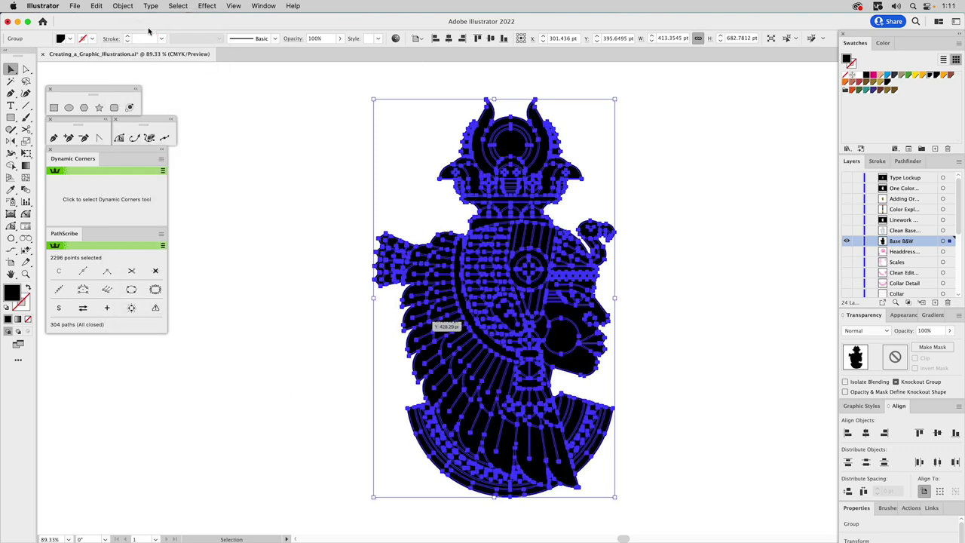
Ungroup the released shapes so each one can be selected separately, and deselect them
{"action": "left_click", "coordinate": [123, 7]}
{"action": "left_click", "coordinate": [131, 70]}
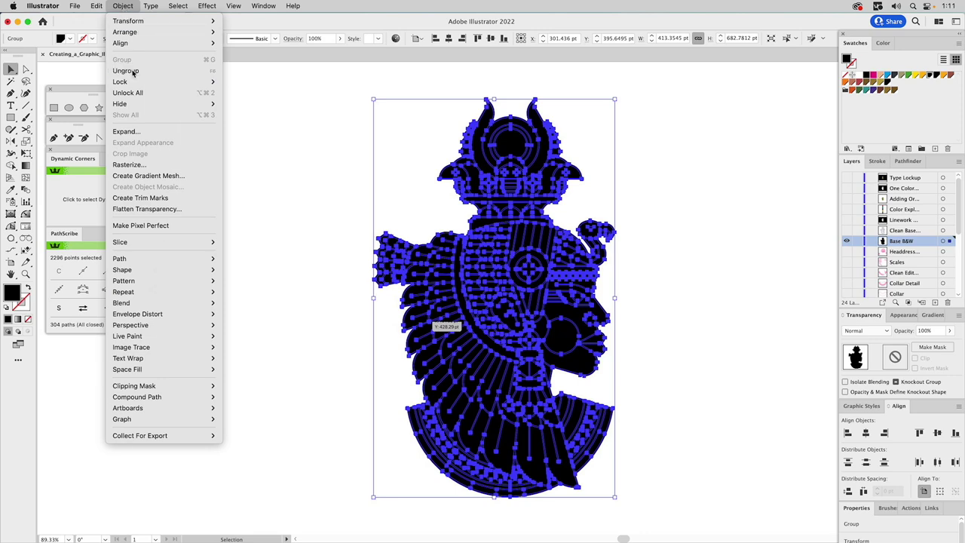
{"action": "left_click", "coordinate": [124, 7]}
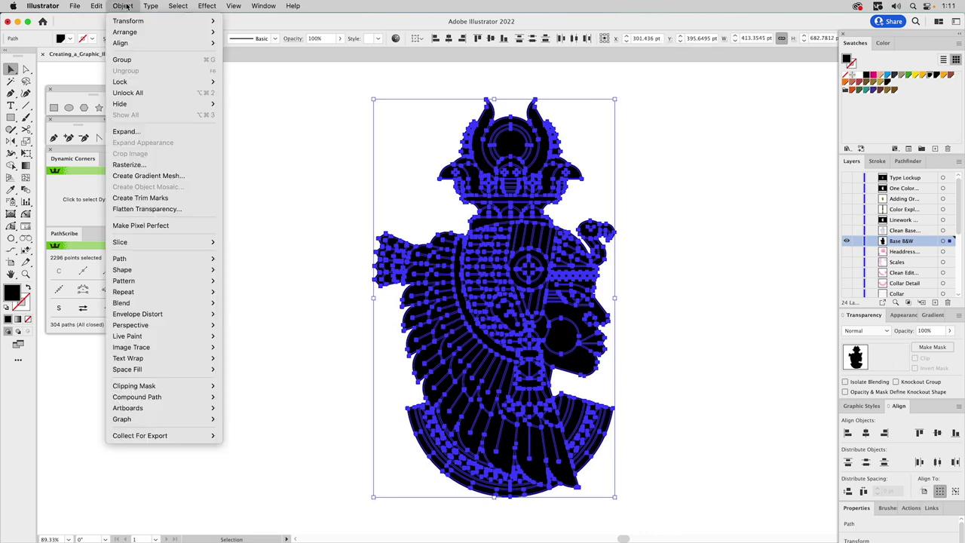
{"action": "left_click", "coordinate": [325, 96]}
{"action": "left_click", "coordinate": [554, 92]}
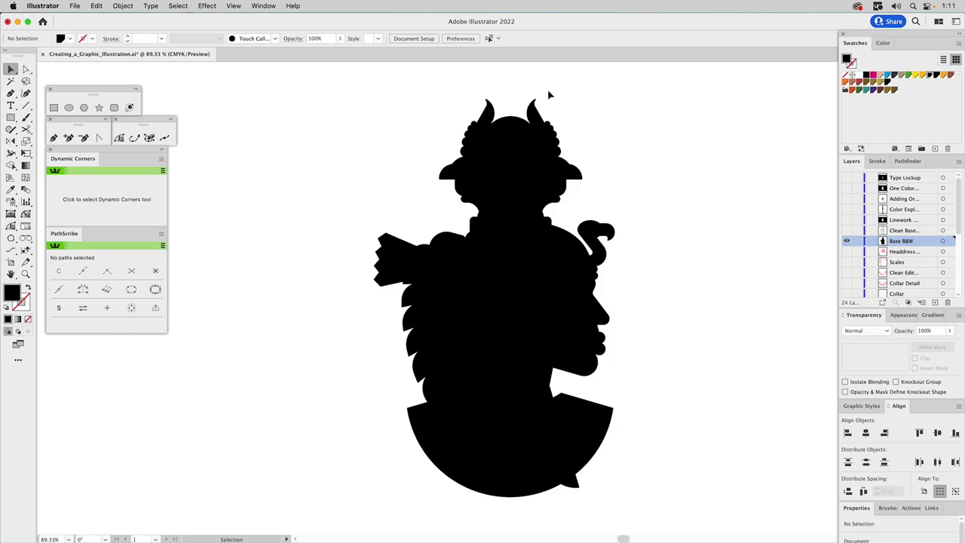
Fill the ring shape between the crown's two horns with white
{"action": "left_click", "coordinate": [539, 119]}
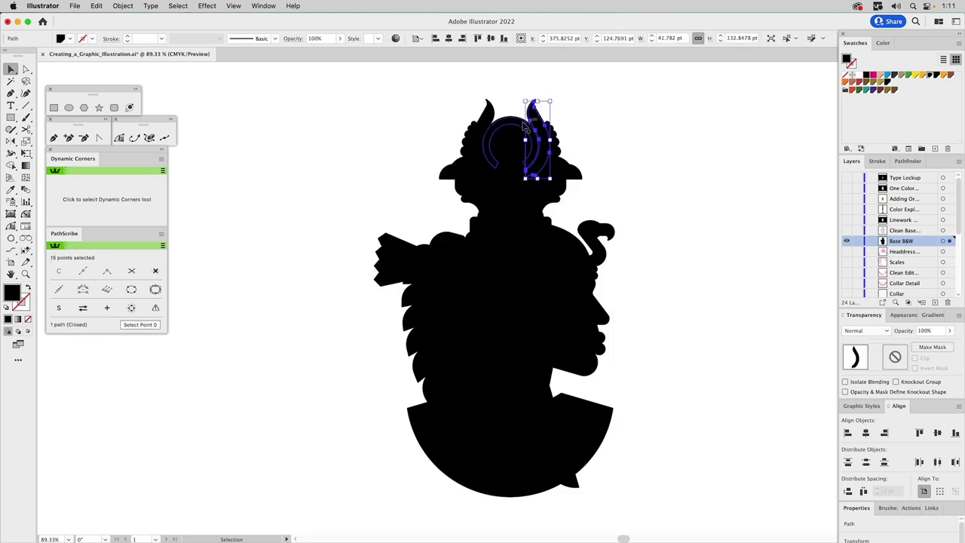
{"action": "left_click", "coordinate": [517, 129]}
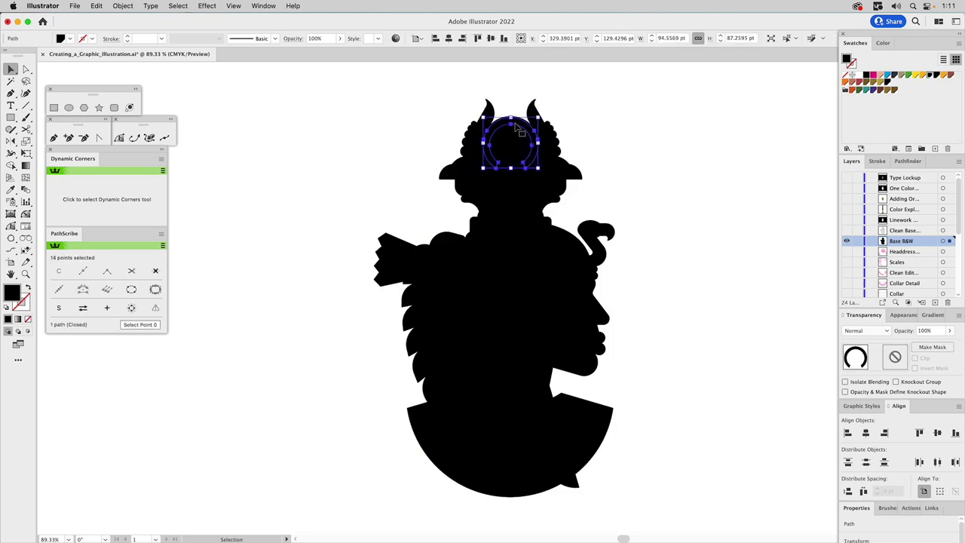
{"action": "left_click", "coordinate": [859, 76]}
{"action": "left_click", "coordinate": [673, 117]}
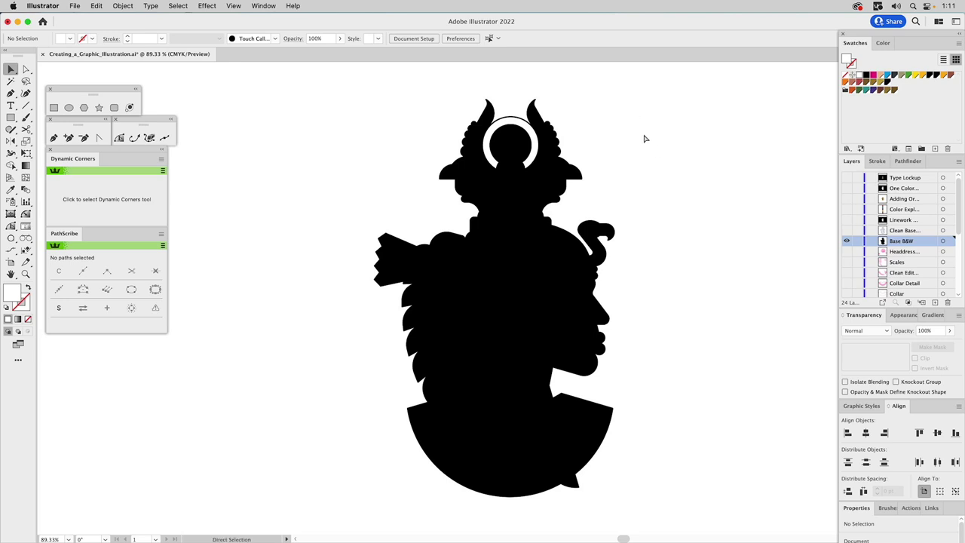
Select all the shapes except the outermost black silhouette and fill them with white
{"action": "key", "text": "super+a"}
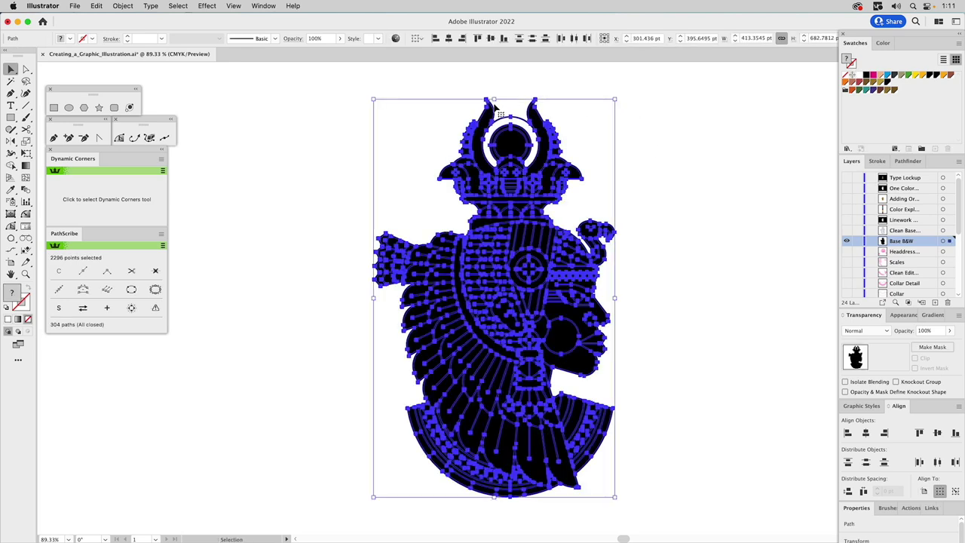
{"action": "left_click", "coordinate": [513, 119], "text": "shift"}
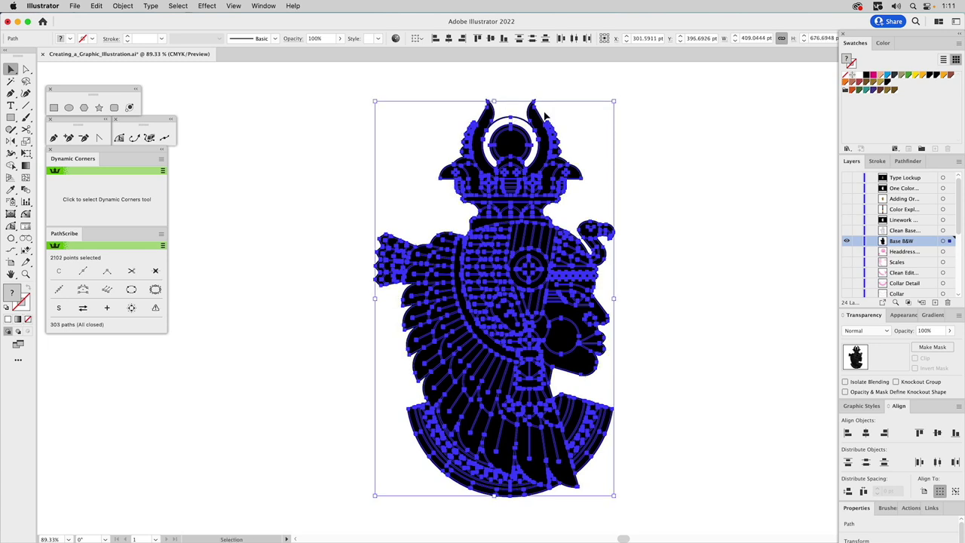
{"action": "left_click", "coordinate": [860, 76]}
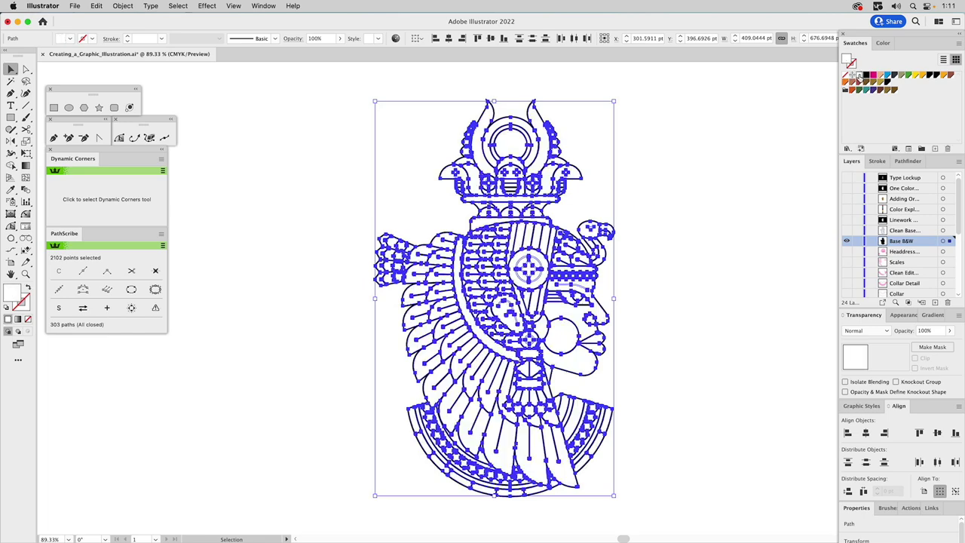
{"action": "left_click", "coordinate": [709, 122]}
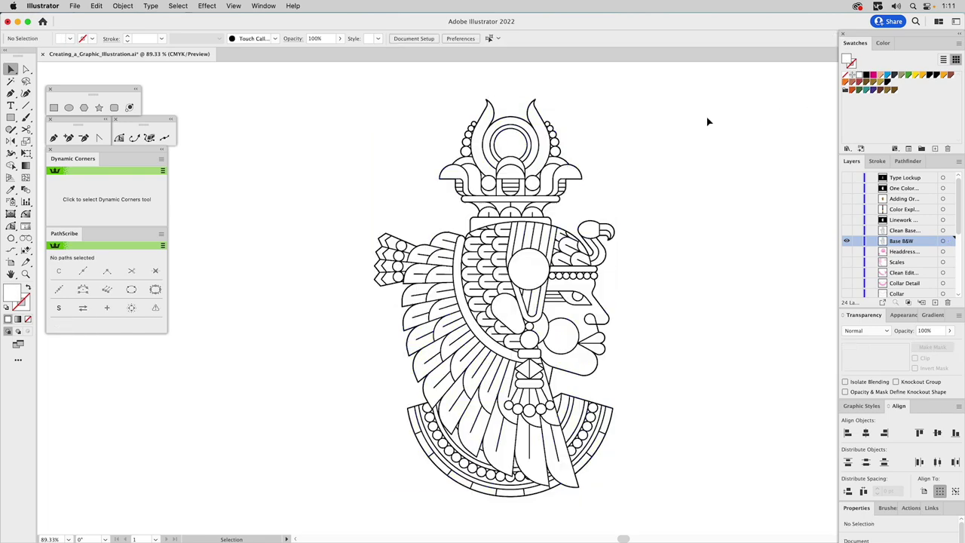
Try moving the white headdress circle aside, undo the move, and inspect the hidden shapes beneath it in Outline view
{"action": "left_click", "coordinate": [533, 260]}
{"action": "left_click_drag", "start_coordinate": [534, 262], "coordinate": [543, 254]}
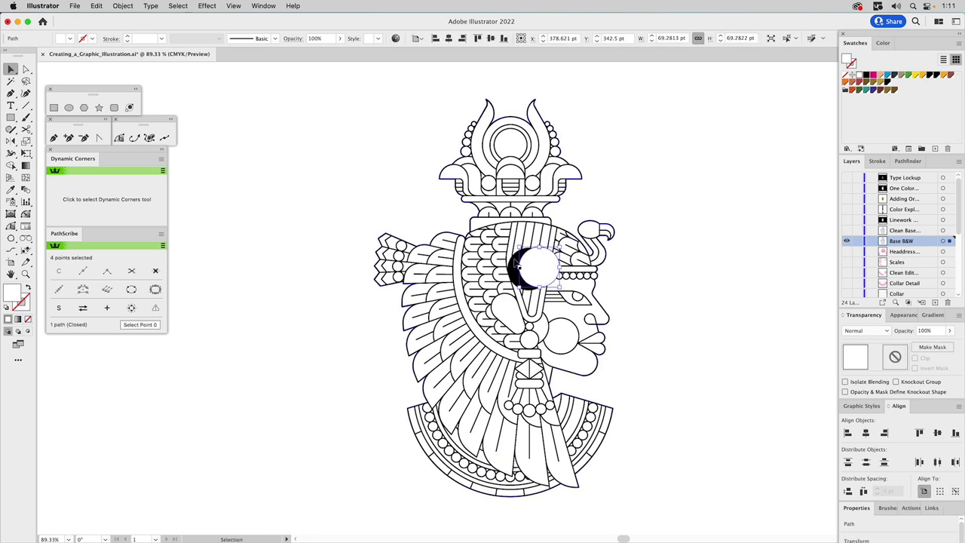
{"action": "key", "text": "super+z"}
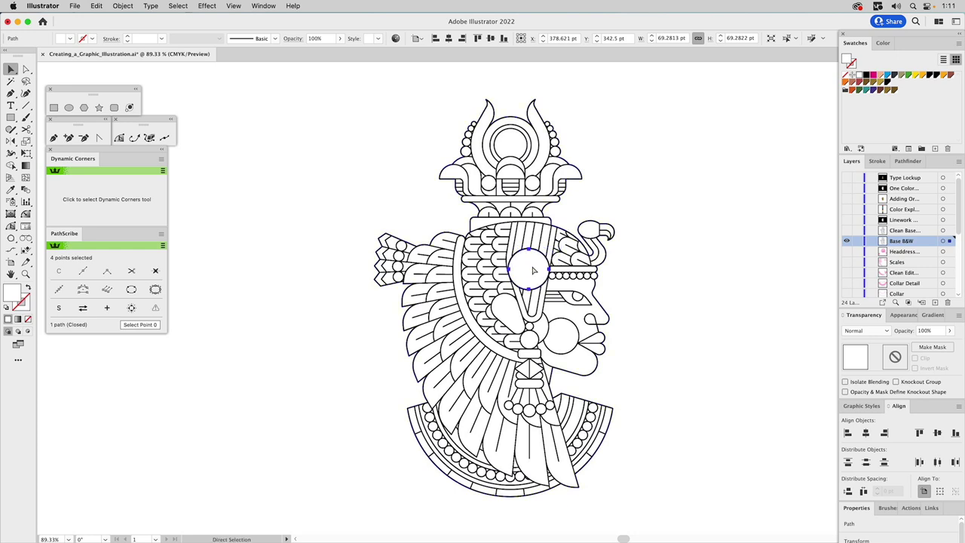
{"action": "key", "text": "super+y"}
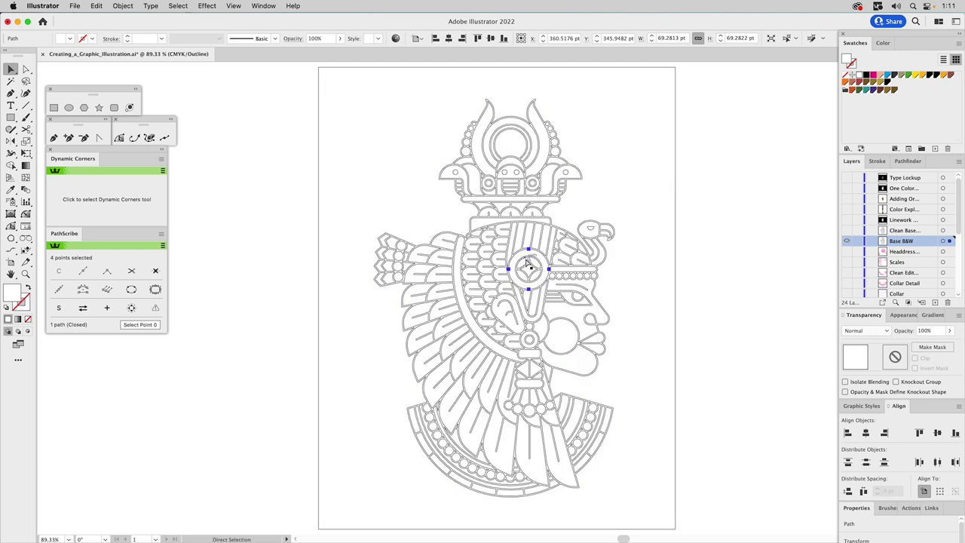
{"action": "key", "text": "super+y"}
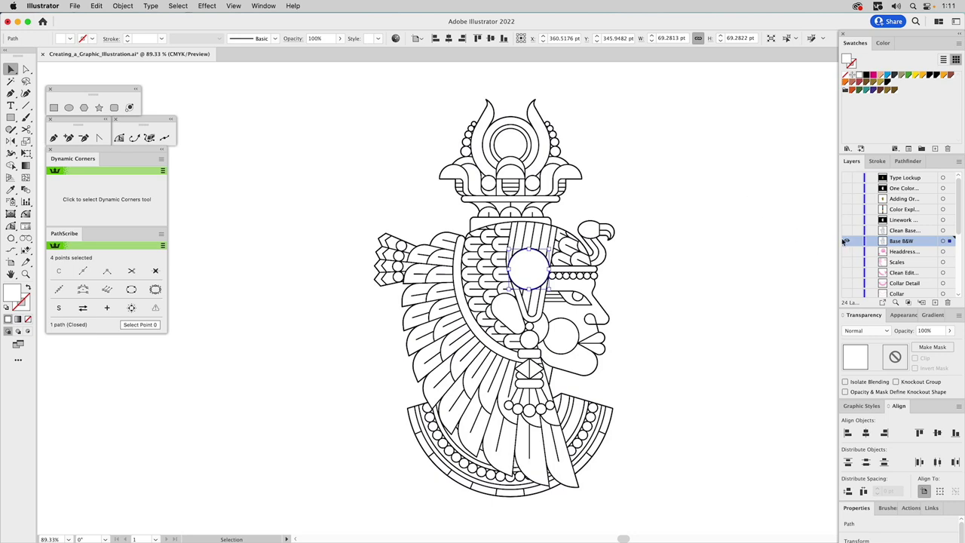
{"action": "left_click", "coordinate": [785, 222]}
Show the Clean Base layer, hide the Base B&W layer, and make Clean Base the active layer
{"action": "left_click", "coordinate": [846, 230]}
{"action": "left_click", "coordinate": [847, 241]}
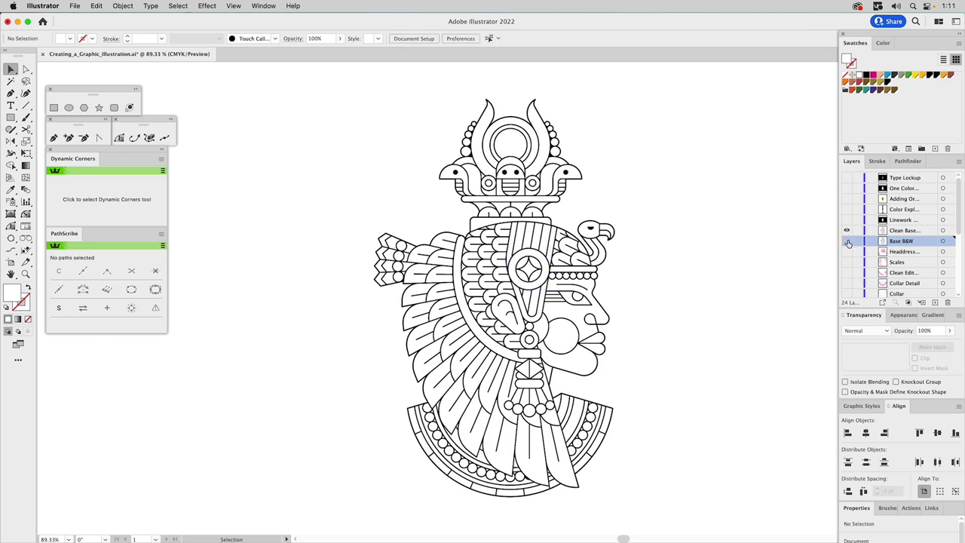
{"action": "left_click", "coordinate": [899, 230]}
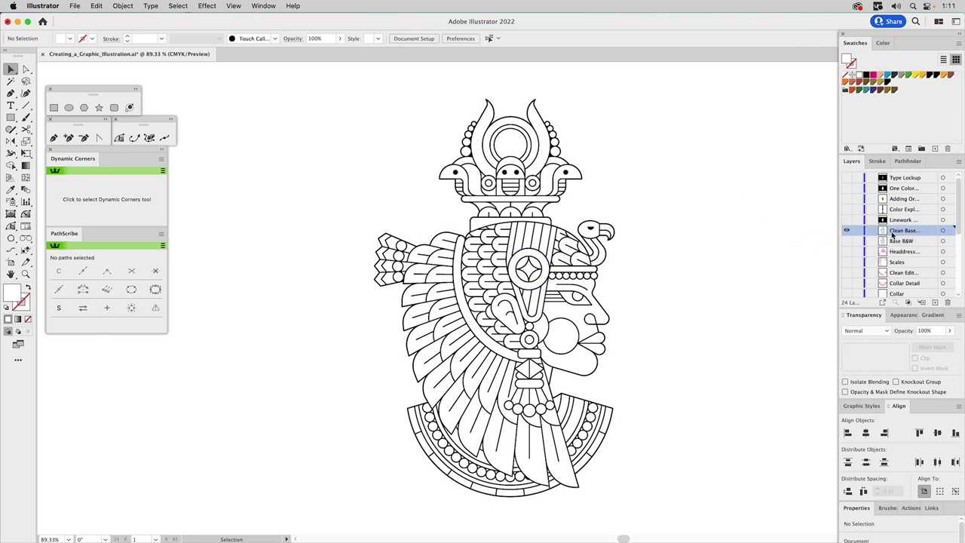
Move the black silhouette aside to inspect the separate white shapes, undo the move, and deselect it
{"action": "left_click", "coordinate": [608, 243]}
{"action": "left_click_drag", "start_coordinate": [608, 243], "coordinate": [713, 245]}
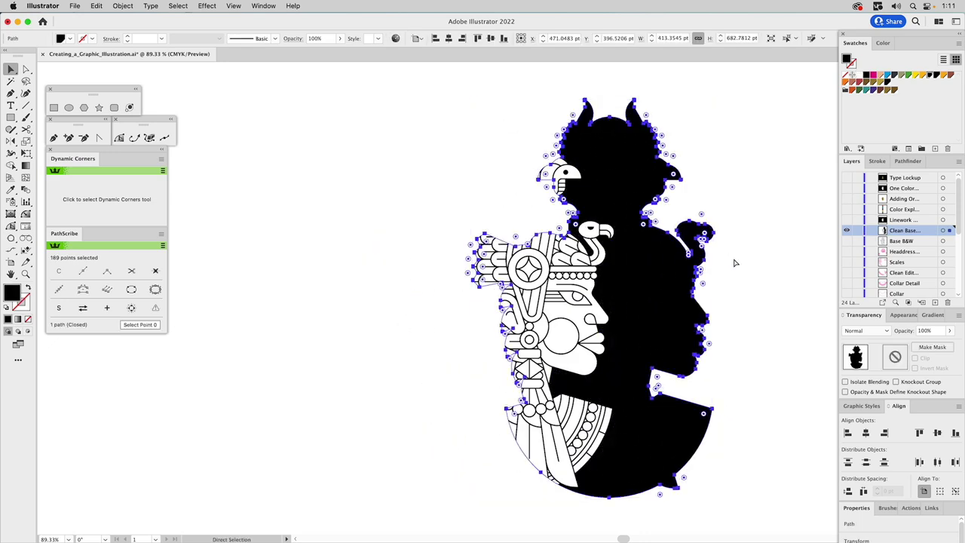
{"action": "key", "text": "super+z"}
{"action": "left_click", "coordinate": [748, 265]}
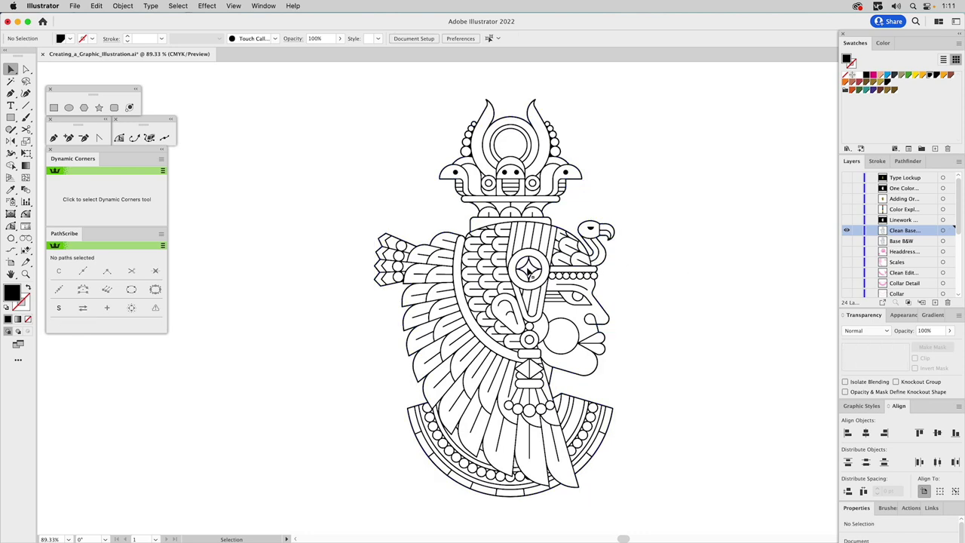
Select individual white headdress shapes to examine them as separate closed paths, finishing with everything deselected
{"action": "left_click", "coordinate": [522, 269]}
{"action": "left_click", "coordinate": [522, 236]}
{"action": "key", "text": "a"}
{"action": "left_click", "coordinate": [525, 236]}
{"action": "key", "text": "v"}
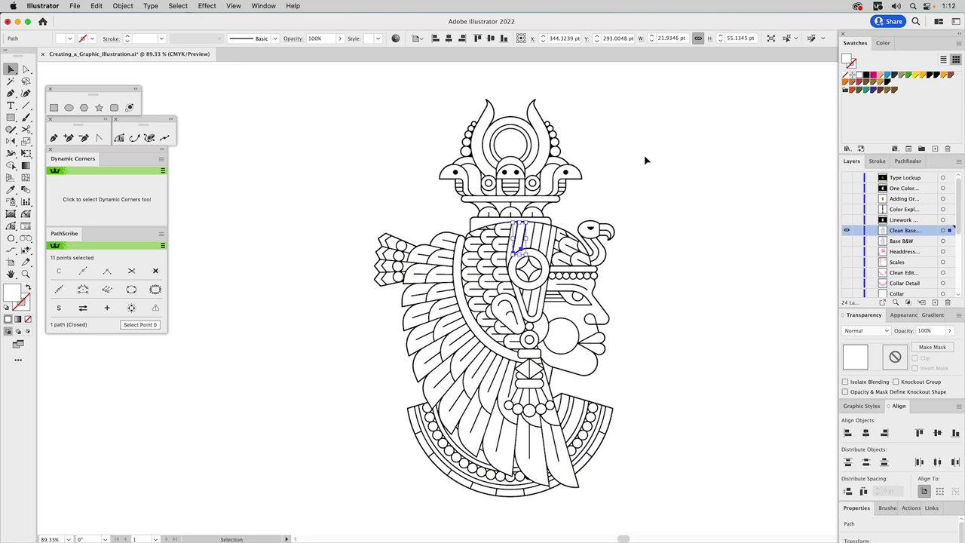
{"action": "left_click", "coordinate": [644, 160]}
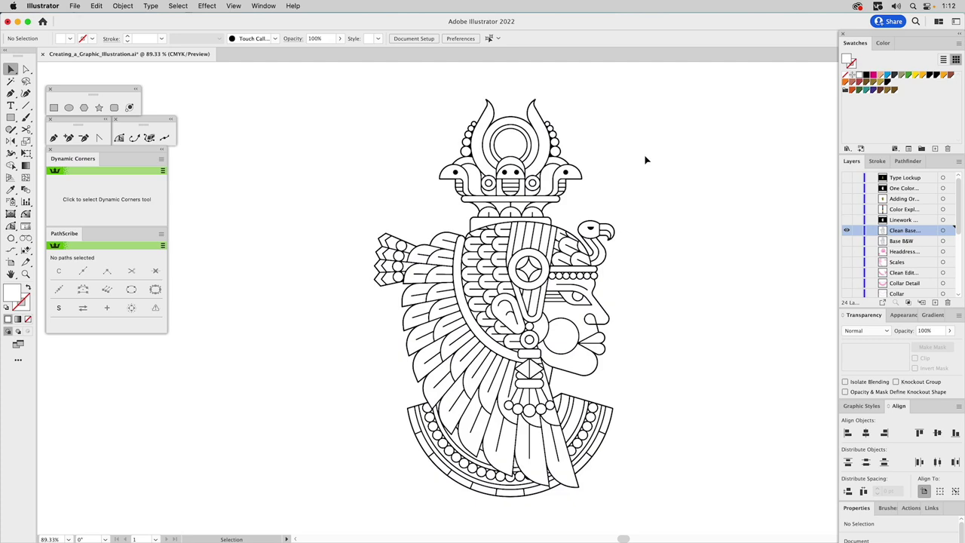
Show the linework and colour exploration layers in place of Clean Base and recolour the linework with the palette's orange
{"action": "left_click", "coordinate": [847, 220]}
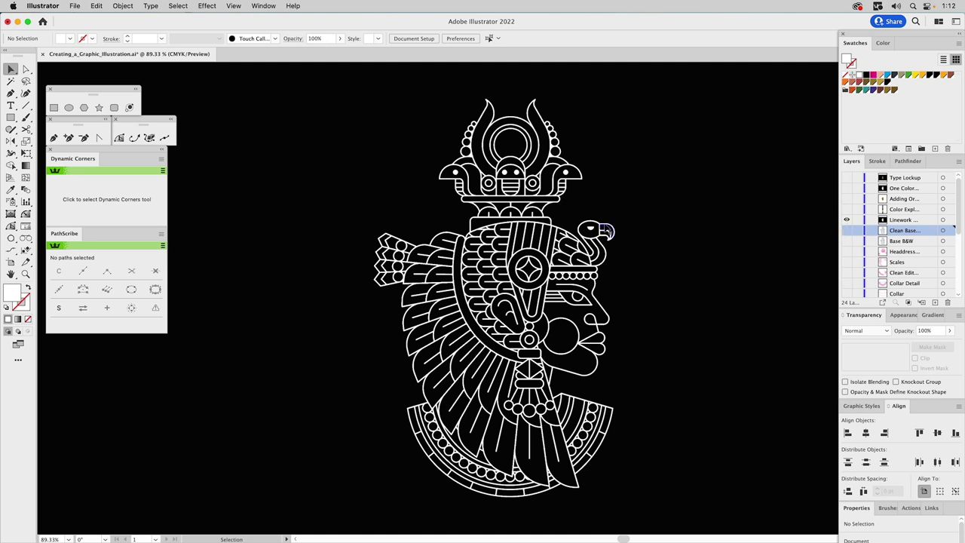
{"action": "left_click", "coordinate": [846, 209]}
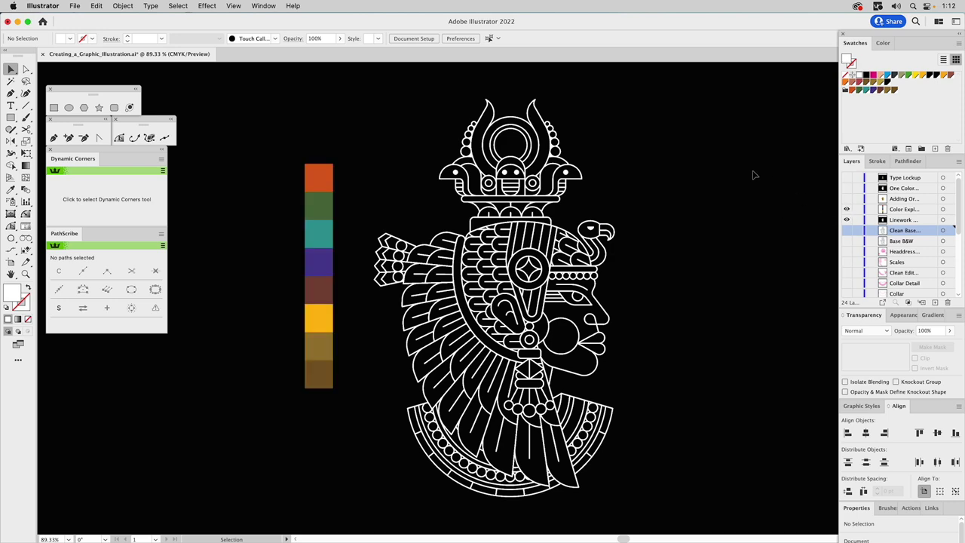
{"action": "left_click", "coordinate": [562, 159]}
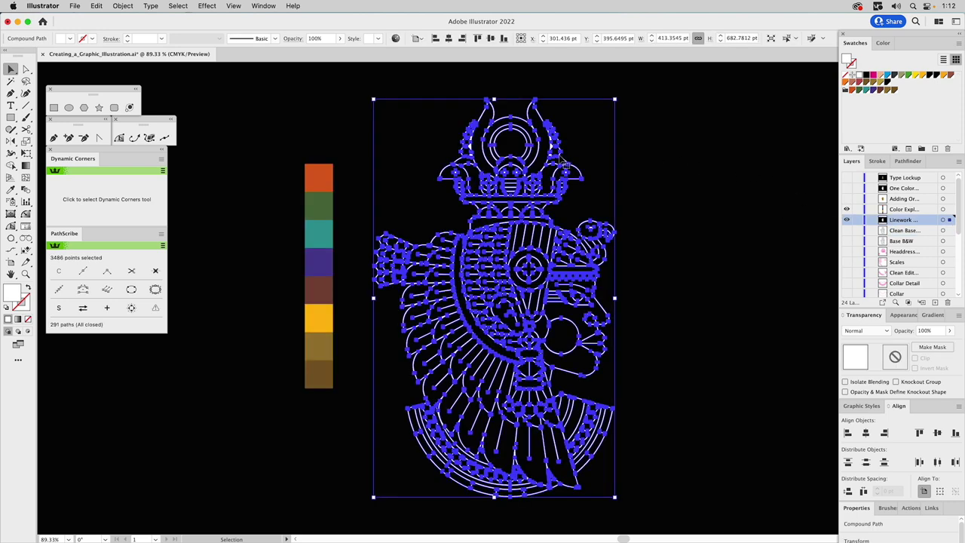
{"action": "key", "text": "i"}
{"action": "left_click", "coordinate": [326, 178]}
{"action": "key", "text": "v"}
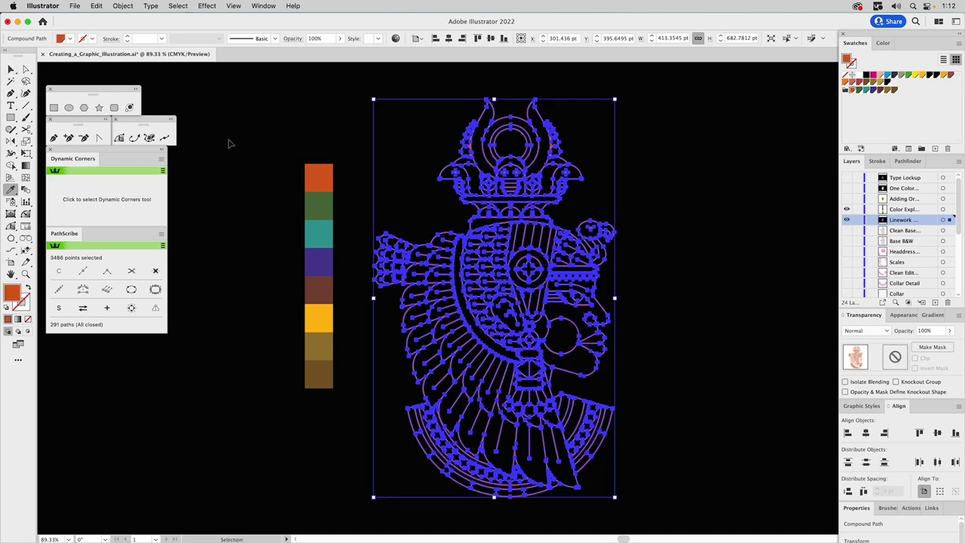
{"action": "left_click", "coordinate": [231, 144]}
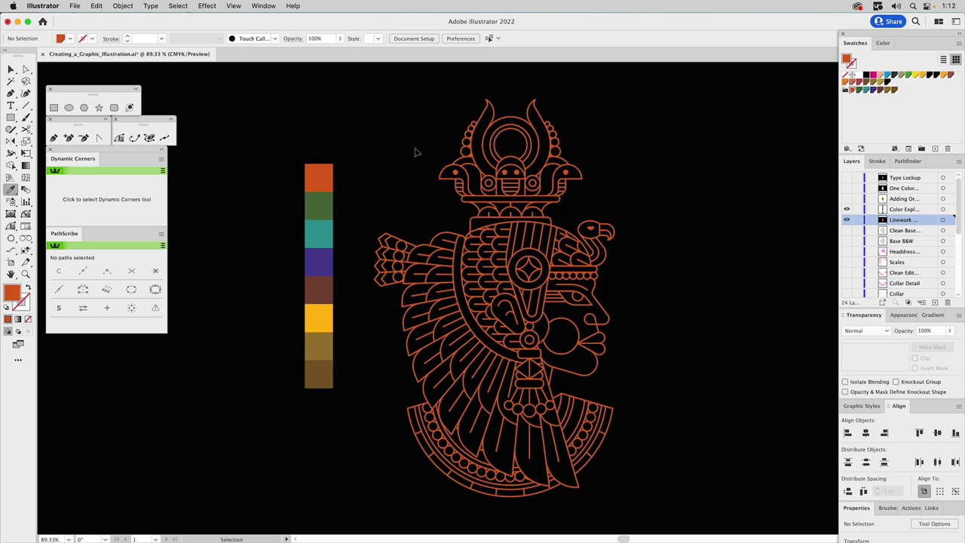
Try the palette's green on the whole linework
{"action": "left_click_drag", "start_coordinate": [415, 151], "coordinate": [451, 178]}
{"action": "key", "text": "i"}
{"action": "left_click", "coordinate": [328, 203]}
{"action": "key", "text": "v"}
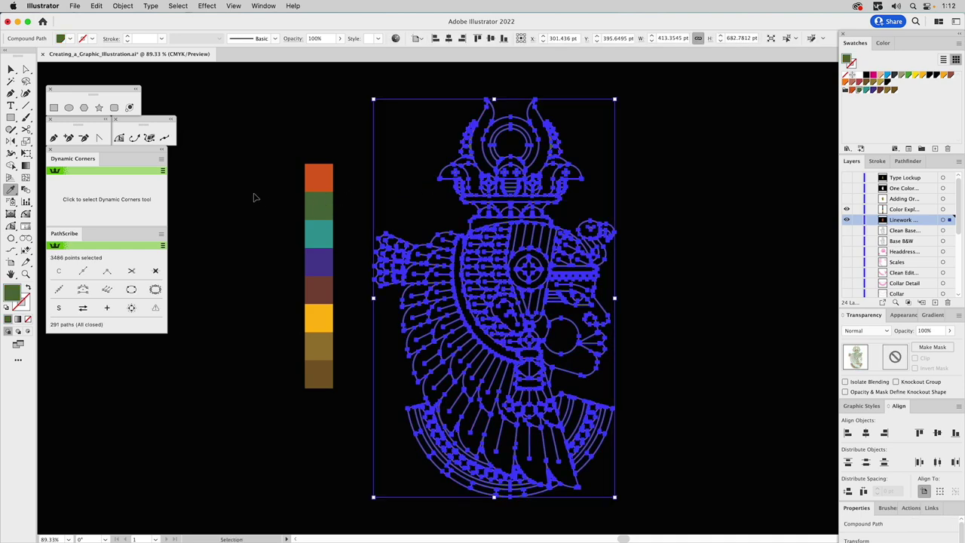
{"action": "left_click", "coordinate": [255, 197]}
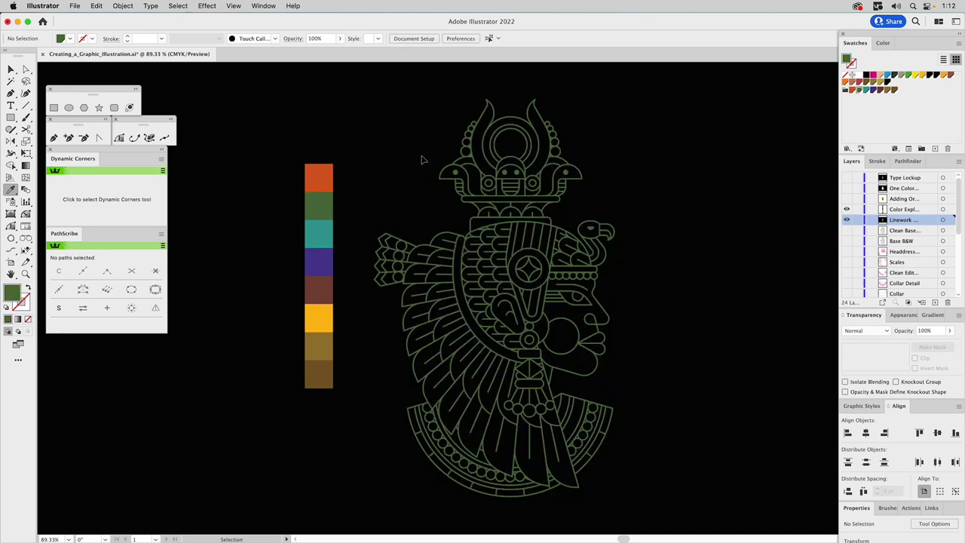
Try the palette's teal on the whole linework and deselect it
{"action": "left_click_drag", "start_coordinate": [423, 159], "coordinate": [449, 202]}
{"action": "key", "text": "i"}
{"action": "left_click", "coordinate": [321, 231]}
{"action": "key", "text": "v"}
{"action": "left_click", "coordinate": [247, 205]}
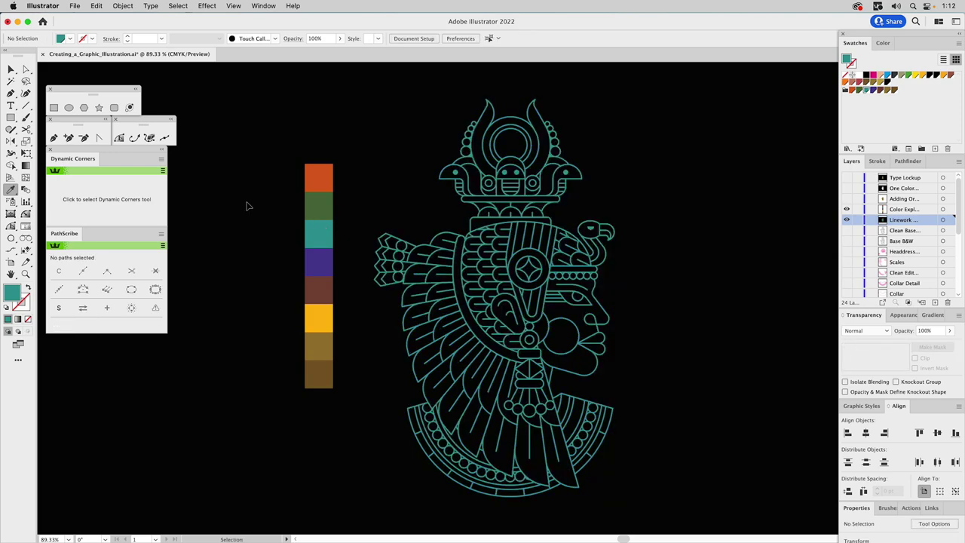
Sample the palette's violet onto the linework as another colour trial
{"action": "left_click_drag", "start_coordinate": [375, 221], "coordinate": [405, 257]}
{"action": "key", "text": "i"}
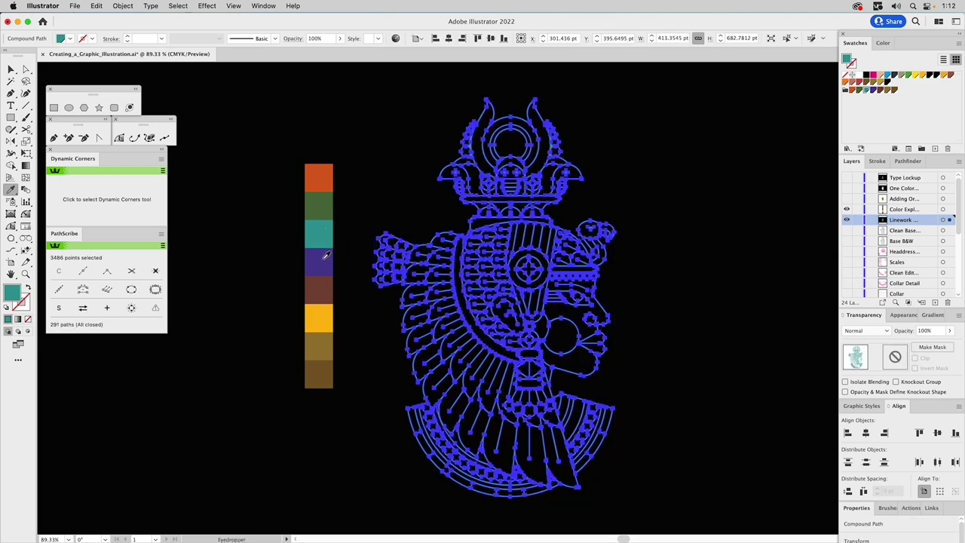
{"action": "left_click", "coordinate": [323, 258]}
{"action": "key", "text": "v"}
{"action": "left_click", "coordinate": [250, 243]}
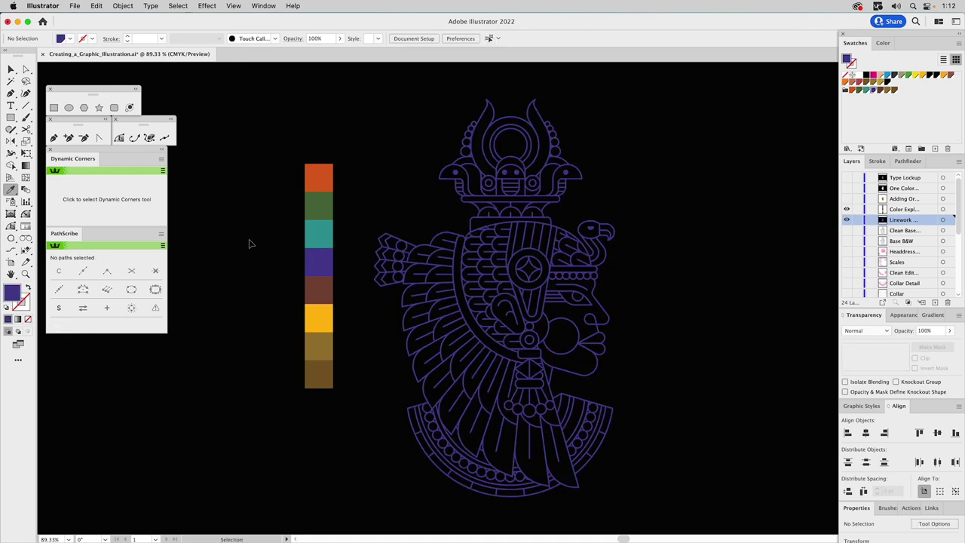
Sample the palette's reddish brown onto the linework and deselect it to judge the colour
{"action": "left_click_drag", "start_coordinate": [363, 218], "coordinate": [391, 257]}
{"action": "key", "text": "i"}
{"action": "left_click", "coordinate": [326, 283]}
{"action": "key", "text": "v"}
{"action": "left_click", "coordinate": [242, 257]}
Try the palette's bright yellow on the linework against the black background
{"action": "left_click", "coordinate": [386, 272]}
{"action": "key", "text": "i"}
{"action": "left_click", "coordinate": [330, 314]}
{"action": "key", "text": "v"}
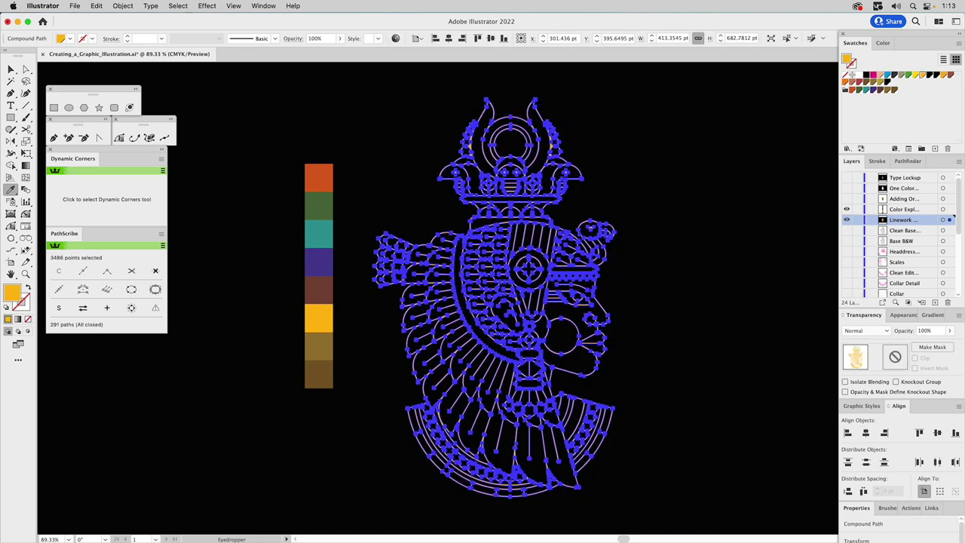
{"action": "left_click", "coordinate": [251, 264]}
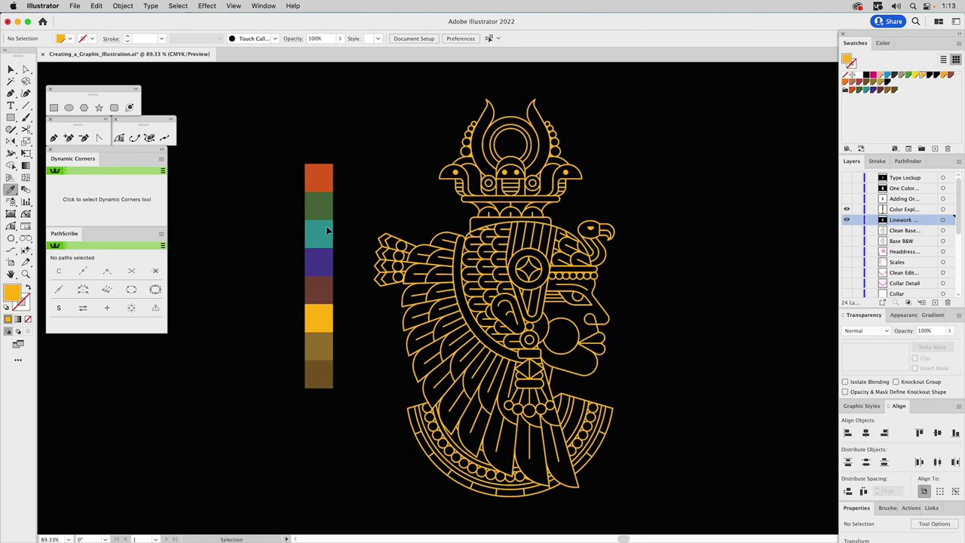
Try the palette's golden brown, directly below the yellow, on the linework
{"action": "left_click_drag", "start_coordinate": [364, 226], "coordinate": [387, 266]}
{"action": "key", "text": "i"}
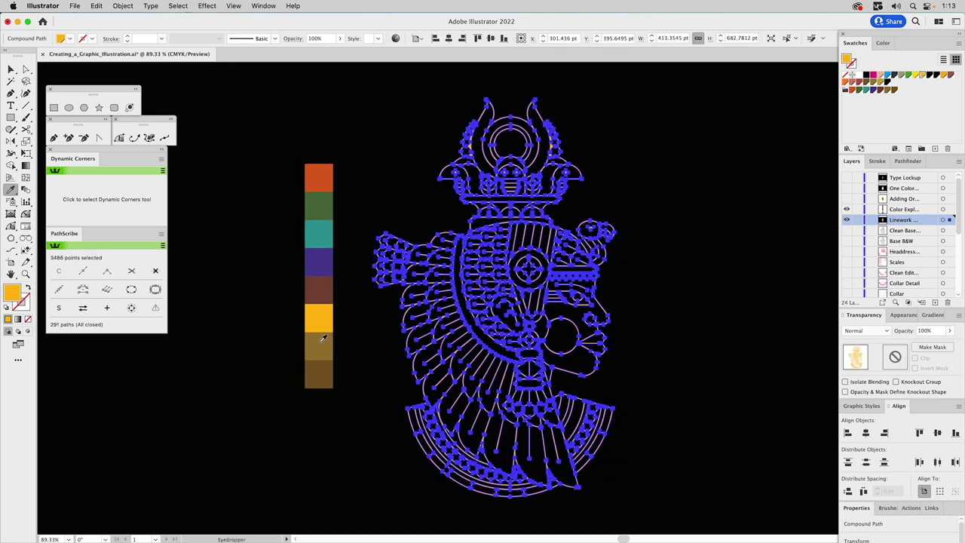
{"action": "left_click", "coordinate": [321, 341]}
{"action": "key", "text": "v"}
{"action": "left_click", "coordinate": [253, 308]}
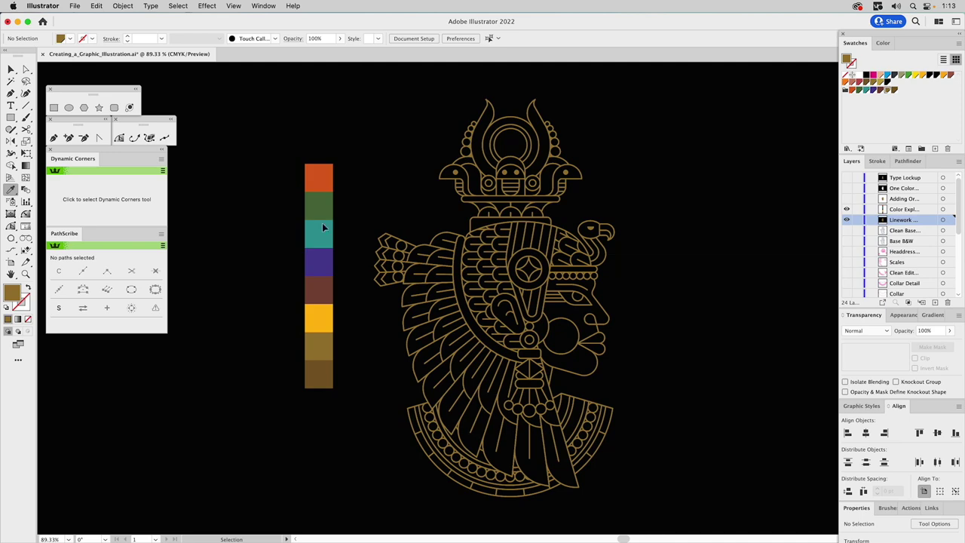
Try the darkest brown at the end of the palette on the linework
{"action": "left_click_drag", "start_coordinate": [362, 220], "coordinate": [398, 261]}
{"action": "key", "text": "i"}
{"action": "left_click", "coordinate": [321, 367]}
{"action": "key", "text": "v"}
{"action": "left_click", "coordinate": [251, 302]}
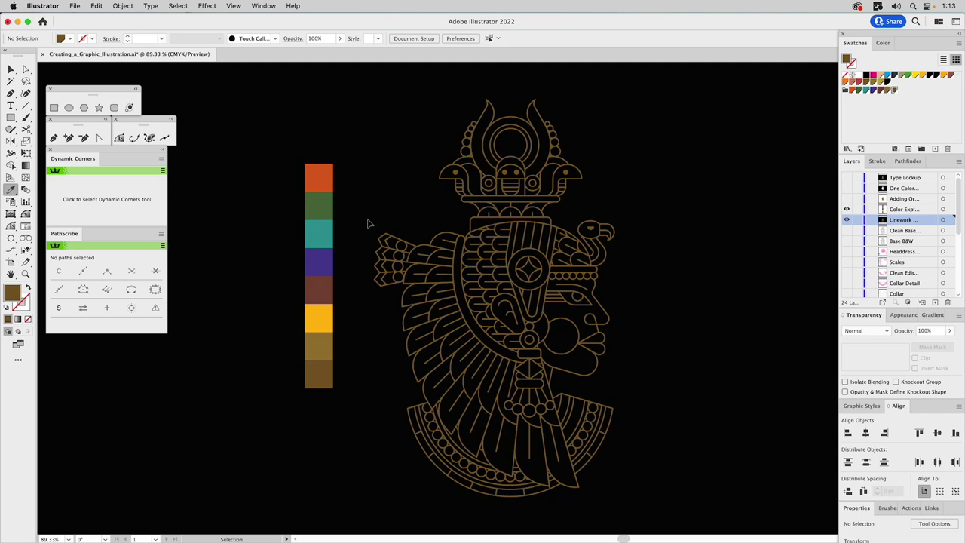
Recolour the linework with the palette's golden brown and deselect it
{"action": "left_click_drag", "start_coordinate": [362, 224], "coordinate": [391, 251]}
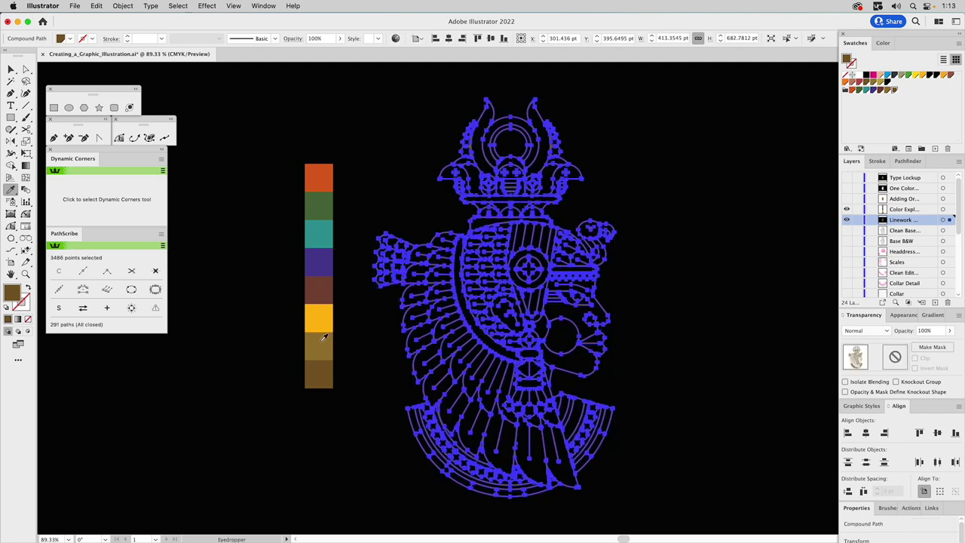
{"action": "left_click", "coordinate": [356, 197]}
{"action": "key", "text": "i"}
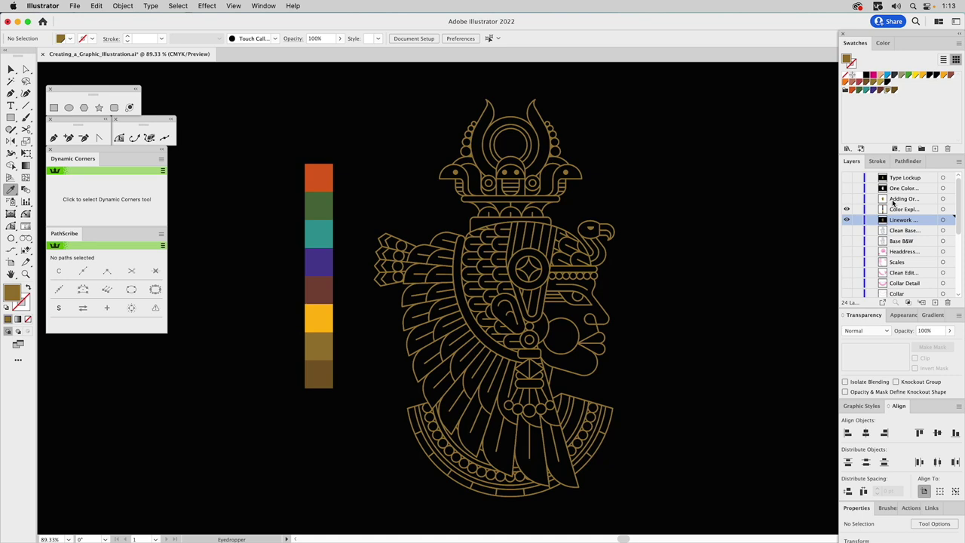
Show the "Adding Or..." layer in place of the linework and colour exploration layers, focusing on its three sample lines
{"action": "left_click", "coordinate": [847, 208]}
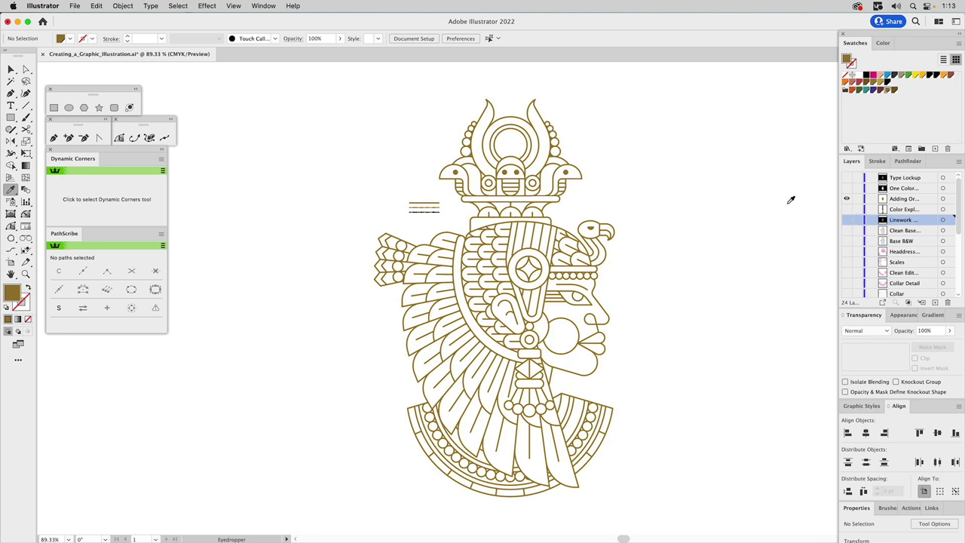
{"action": "key", "text": "z"}
{"action": "mouse_move", "coordinate": [380, 172]}
{"action": "left_mouse_down"}
{"action": "mouse_move", "coordinate": [436, 230]}
{"action": "mouse_move", "coordinate": [474, 239]}
{"action": "left_mouse_up"}
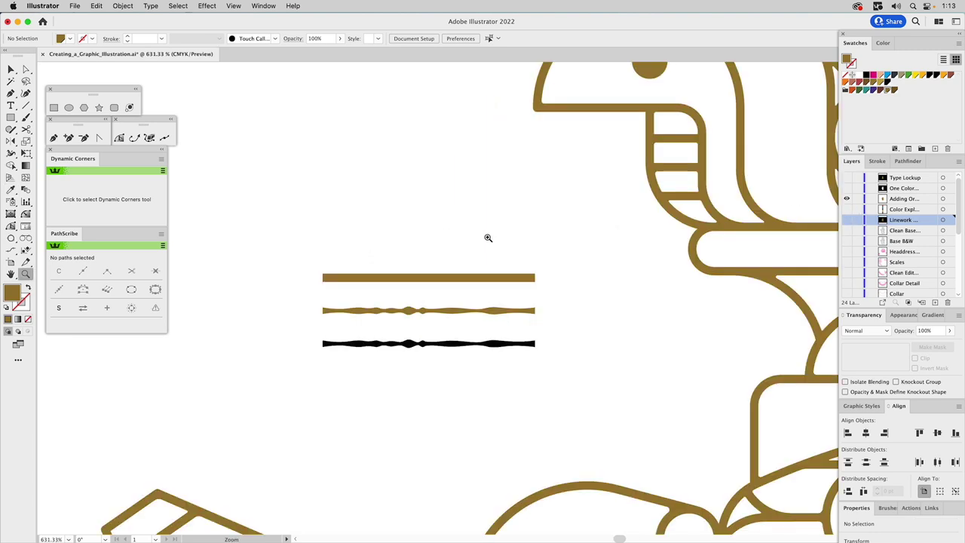
Compare the stroke of the straight sample line with the illustration's outlined linework
{"action": "key", "text": "v"}
{"action": "left_click", "coordinate": [466, 277]}
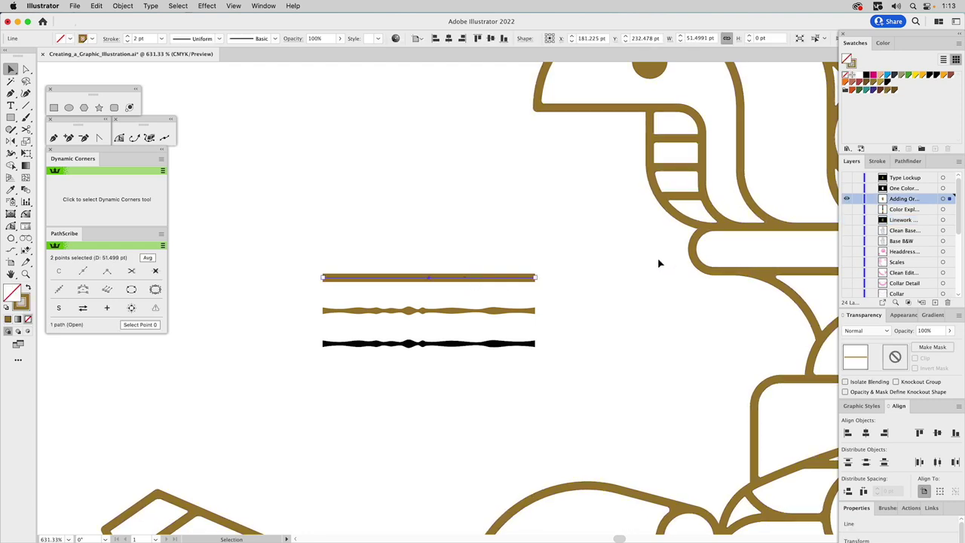
{"action": "left_click", "coordinate": [877, 161]}
{"action": "left_click", "coordinate": [851, 161]}
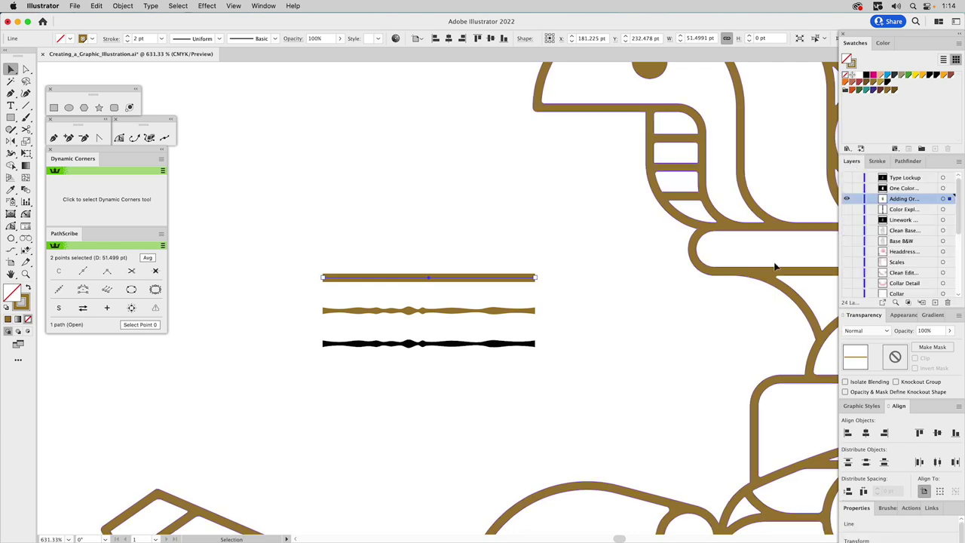
{"action": "left_click", "coordinate": [751, 278]}
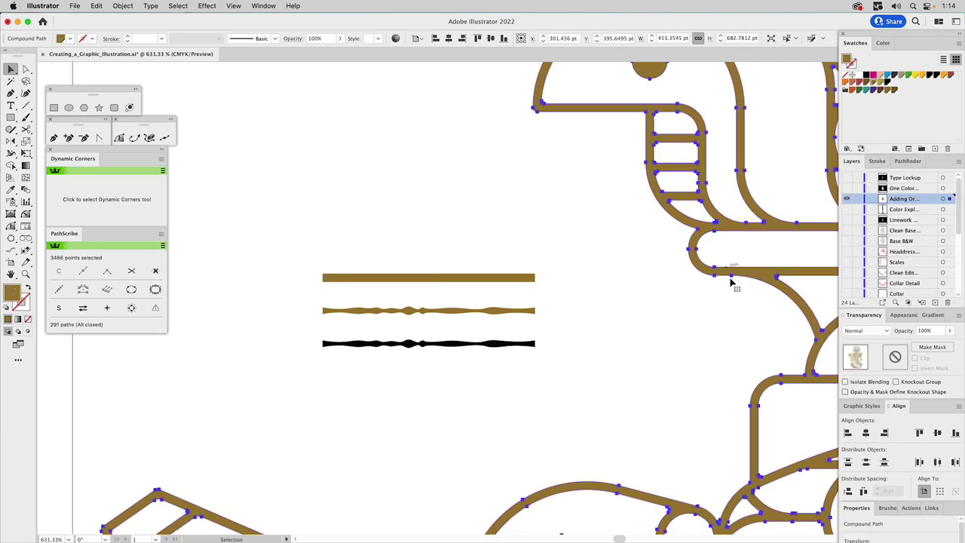
{"action": "left_click", "coordinate": [499, 279]}
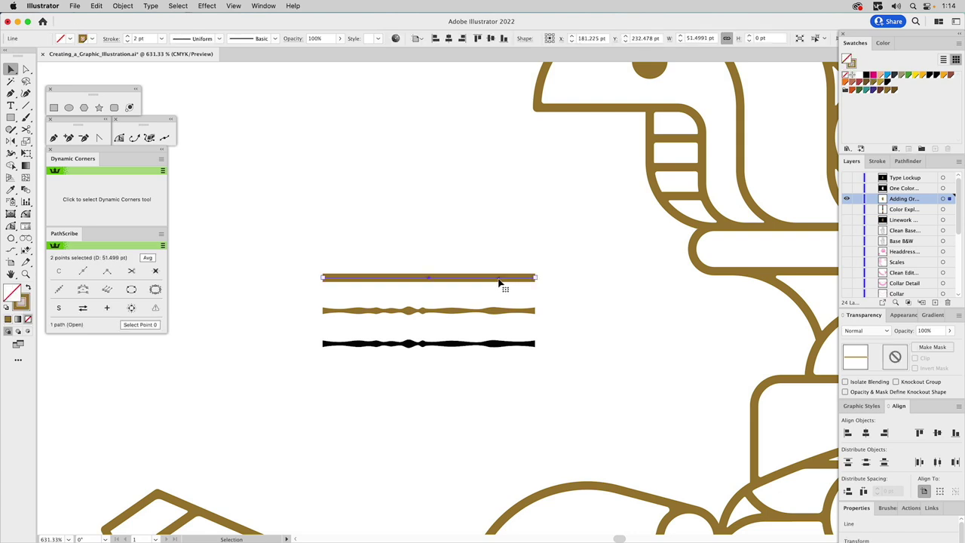
Widen the wavy golden sample line into two thicker bulges right of its centre with the Width tool
{"action": "left_click", "coordinate": [355, 312]}
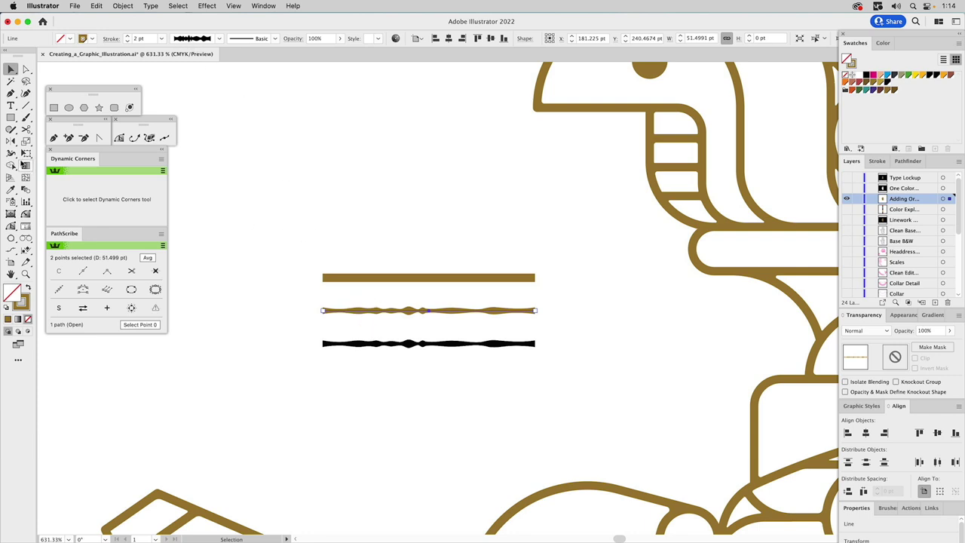
{"action": "left_click", "coordinate": [10, 153]}
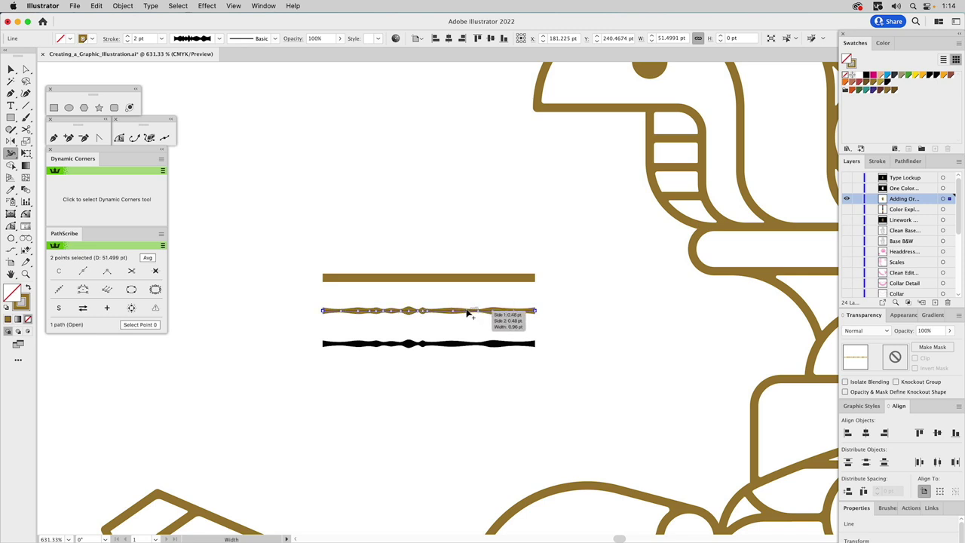
{"action": "mouse_move", "coordinate": [465, 310]}
{"action": "left_mouse_down"}
{"action": "mouse_move", "coordinate": [443, 309]}
{"action": "mouse_move", "coordinate": [496, 310]}
{"action": "left_mouse_up"}
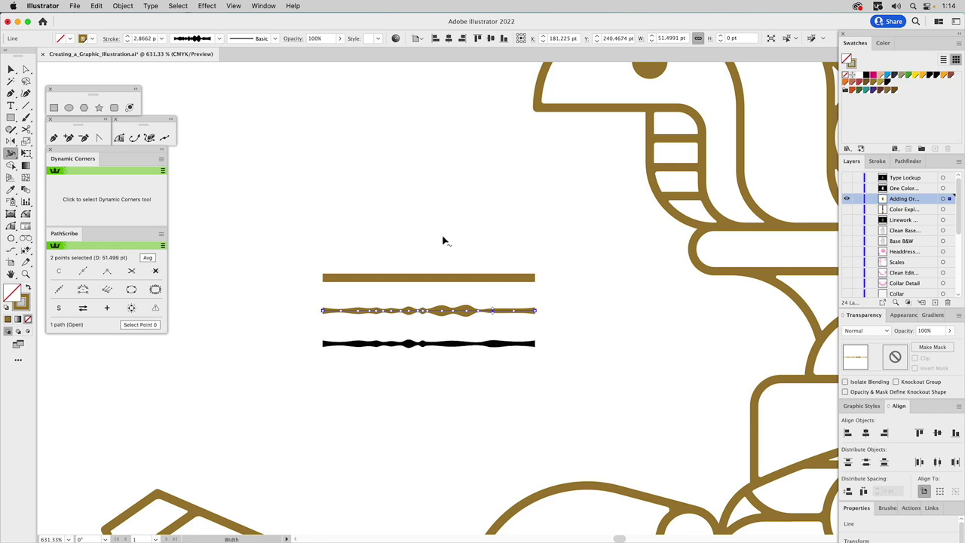
{"action": "left_click", "coordinate": [427, 192]}
{"action": "key", "text": "v"}
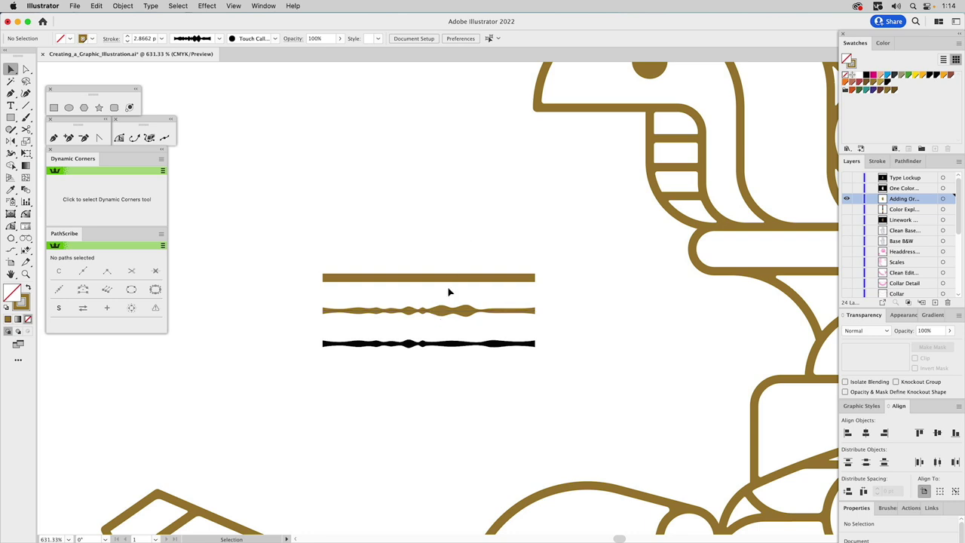
Examine the anchor points of the black outlined wavy line and deselect it
{"action": "left_click", "coordinate": [414, 346]}
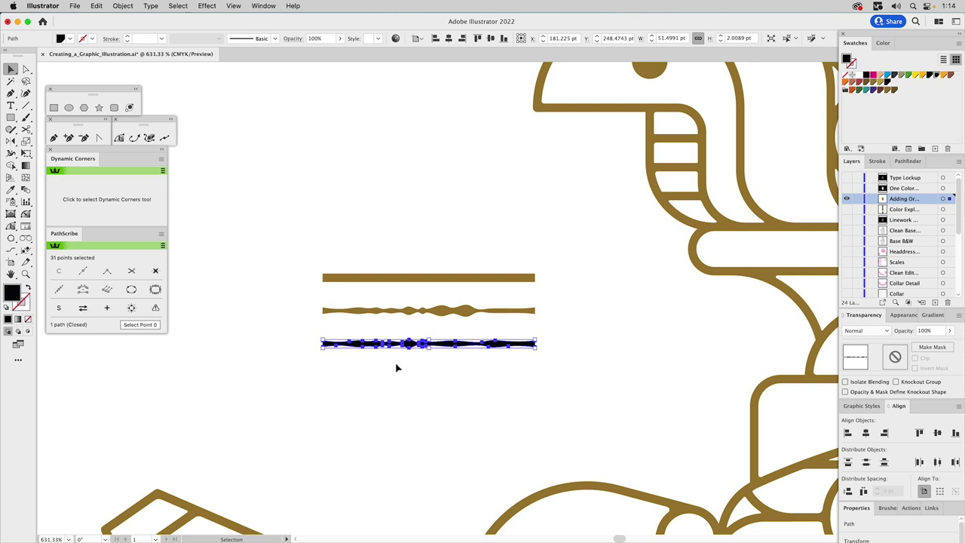
{"action": "left_click", "coordinate": [370, 366]}
{"action": "left_click", "coordinate": [349, 346]}
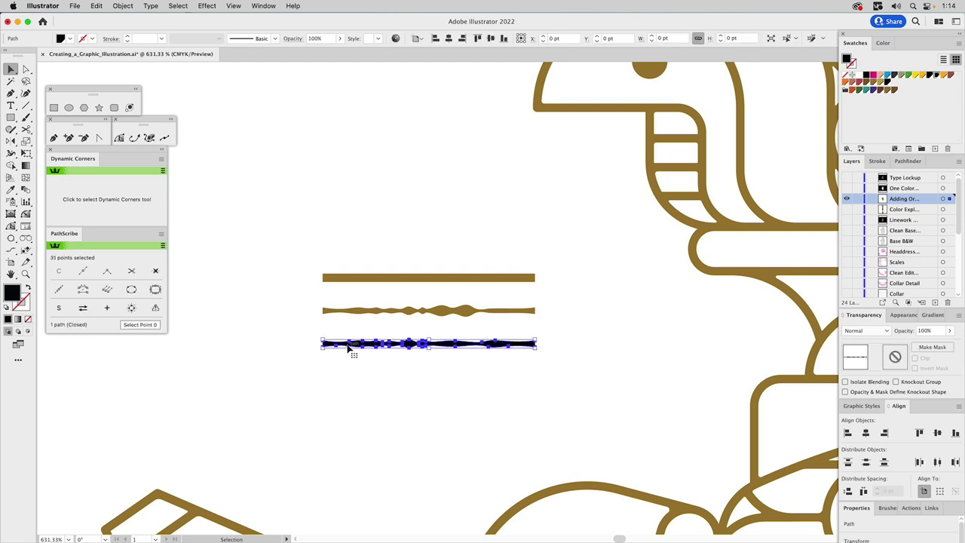
{"action": "left_click", "coordinate": [324, 333]}
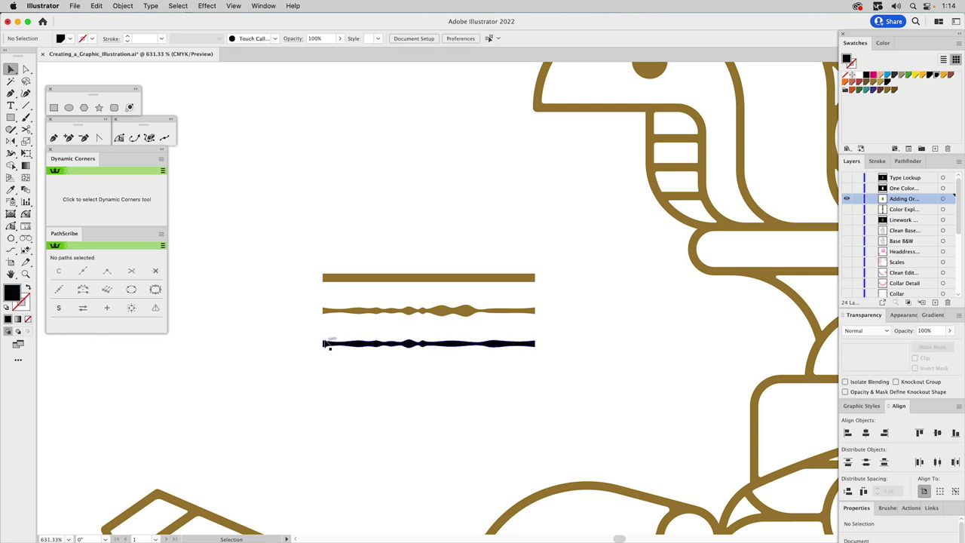
Try placing a copy of the black wavy line end to end with the original, and delete the copy
{"action": "left_click_drag", "start_coordinate": [326, 343], "coordinate": [537, 344]}
{"action": "left_click", "coordinate": [603, 336]}
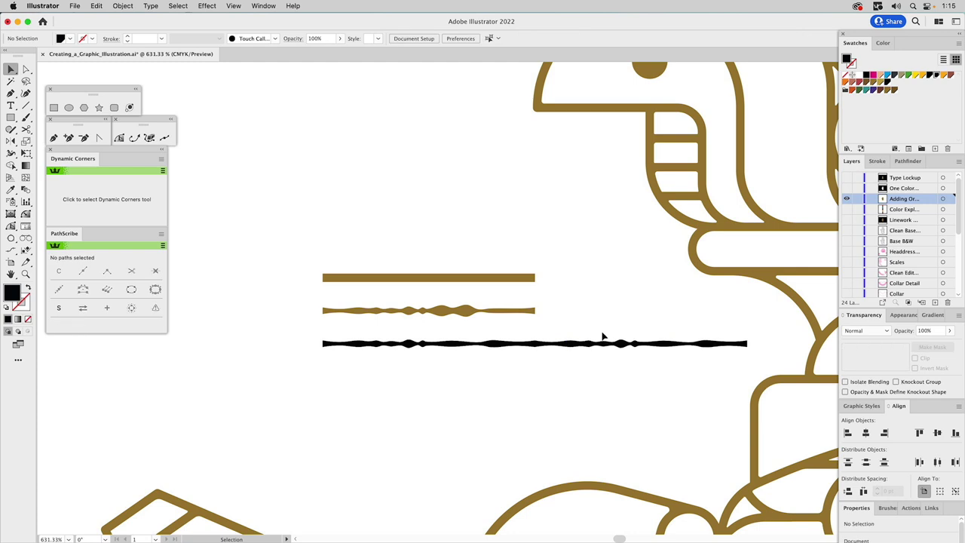
{"action": "left_click", "coordinate": [677, 344]}
{"action": "key", "text": "Delete"}
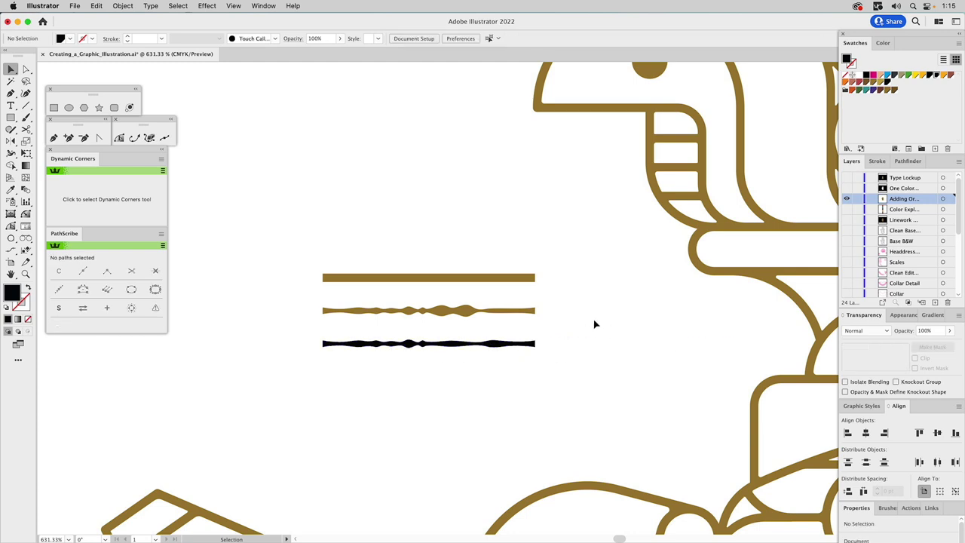
{"action": "key", "text": "super+0"}
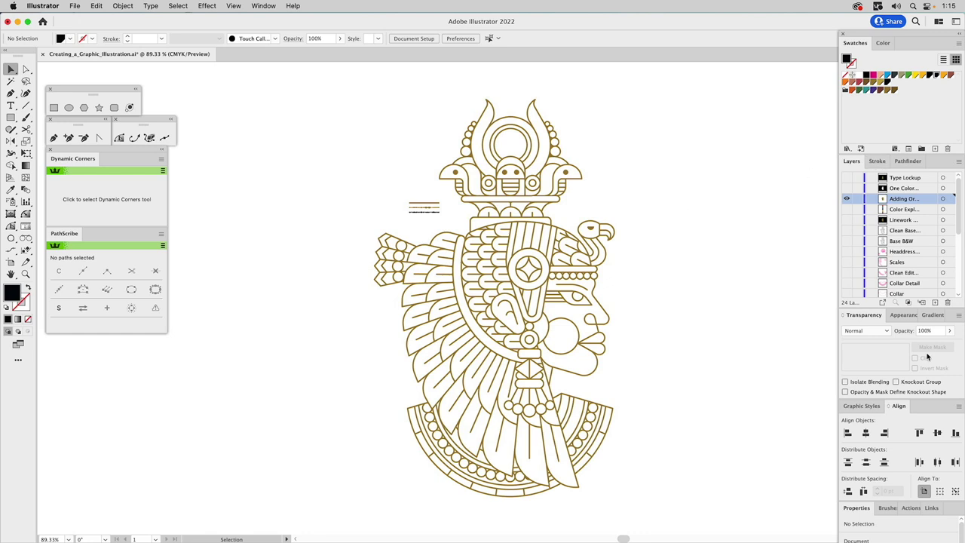
Start a new pattern brush from the black wavy sample line, with the Brushes panel floating beside the illustration
{"action": "left_click", "coordinate": [265, 6]}
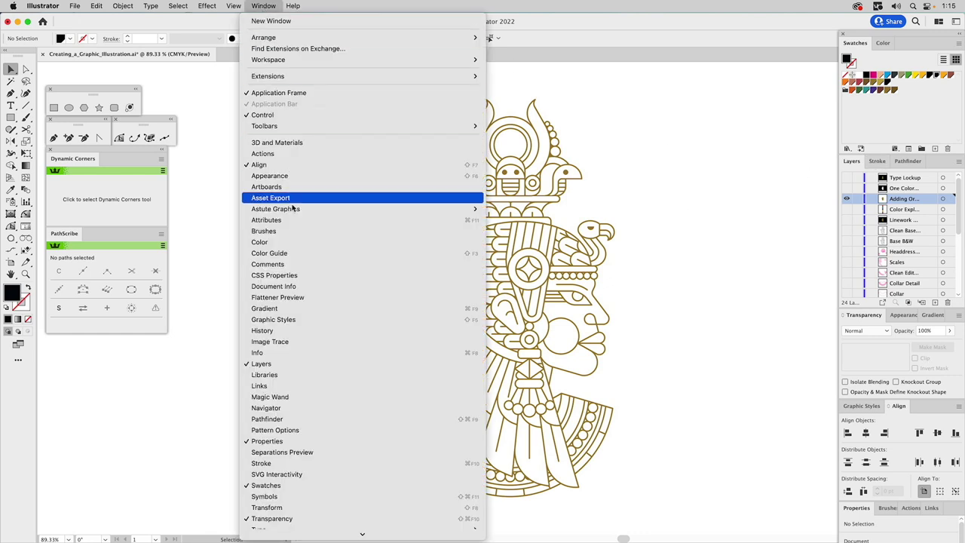
{"action": "left_click", "coordinate": [264, 231]}
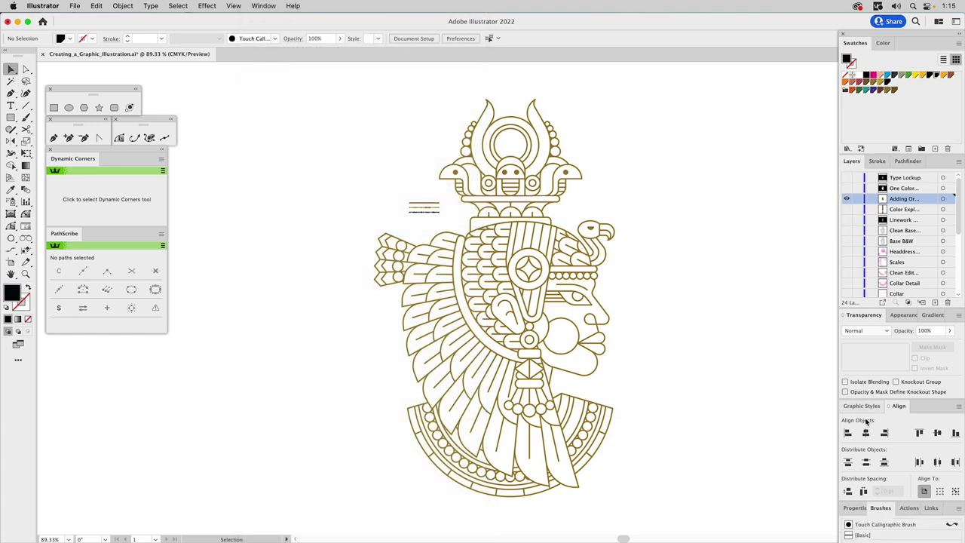
{"action": "mouse_move", "coordinate": [884, 514]}
{"action": "left_mouse_down"}
{"action": "mouse_move", "coordinate": [758, 281]}
{"action": "mouse_move", "coordinate": [709, 155]}
{"action": "left_mouse_up"}
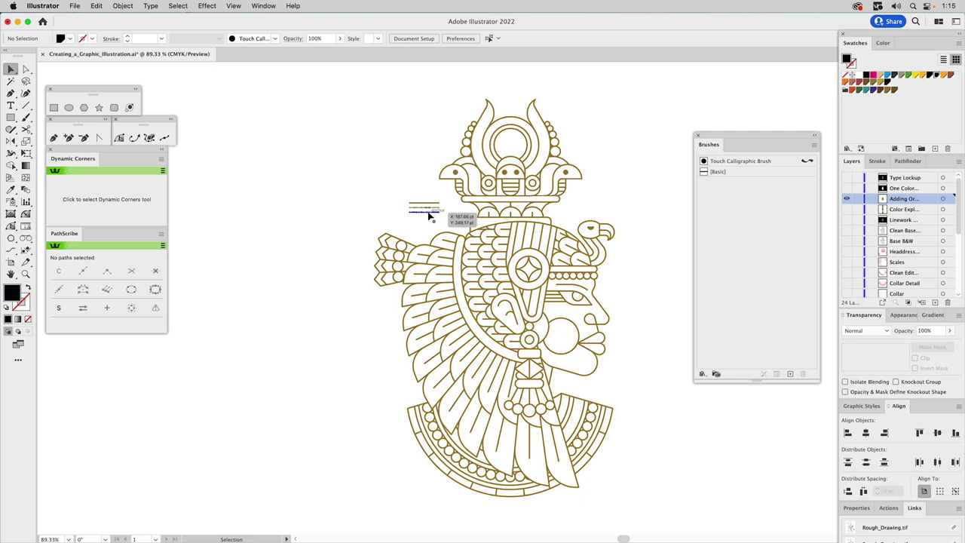
{"action": "left_click_drag", "start_coordinate": [437, 213], "coordinate": [720, 332]}
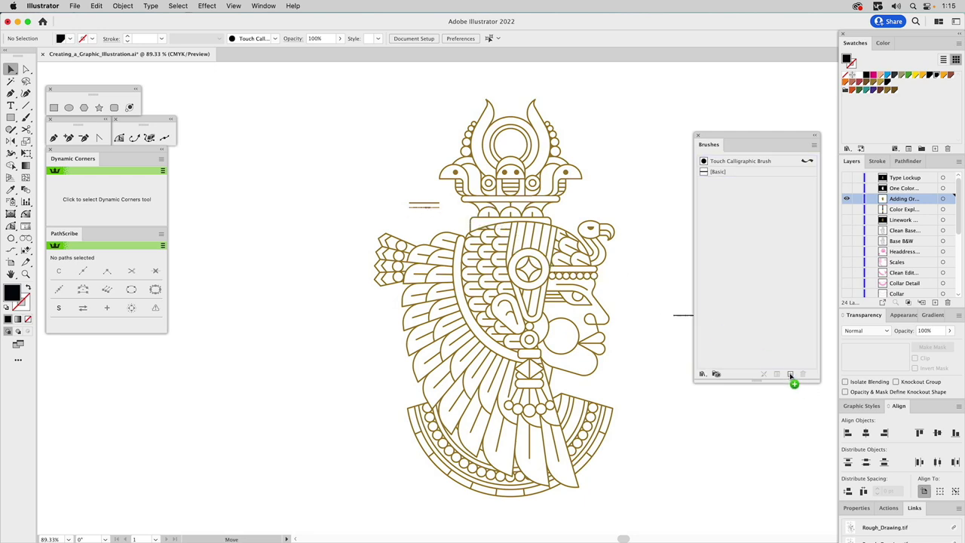
{"action": "left_click", "coordinate": [790, 374]}
{"action": "left_click", "coordinate": [451, 337]}
{"action": "left_click", "coordinate": [518, 356]}
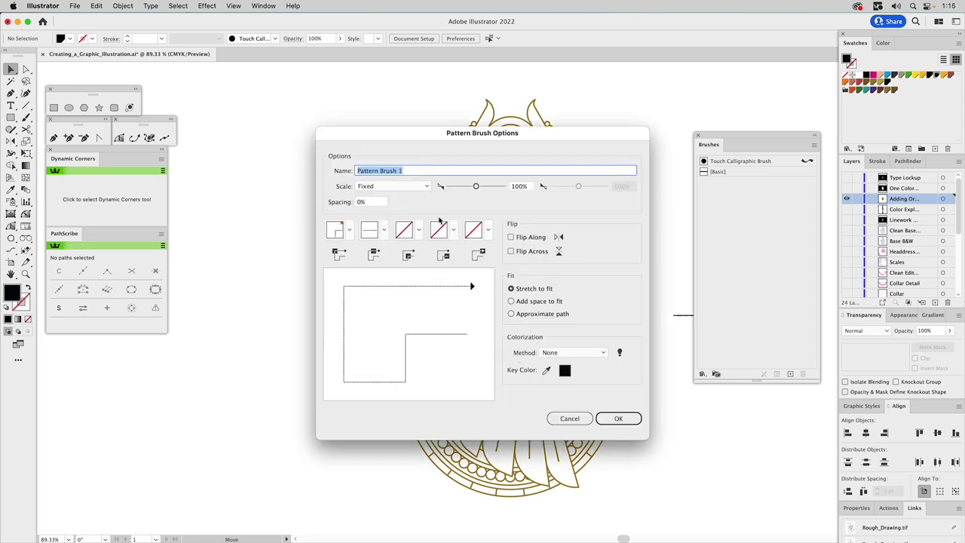
Set the pattern brush's colorization method to Tints, name it Organic Line, and save the brush
{"action": "left_click", "coordinate": [561, 353]}
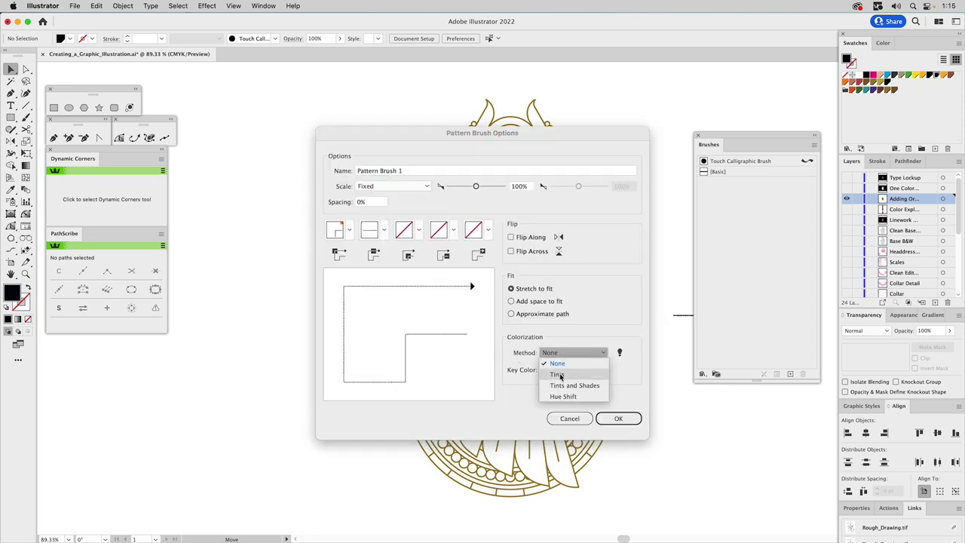
{"action": "left_click", "coordinate": [561, 369]}
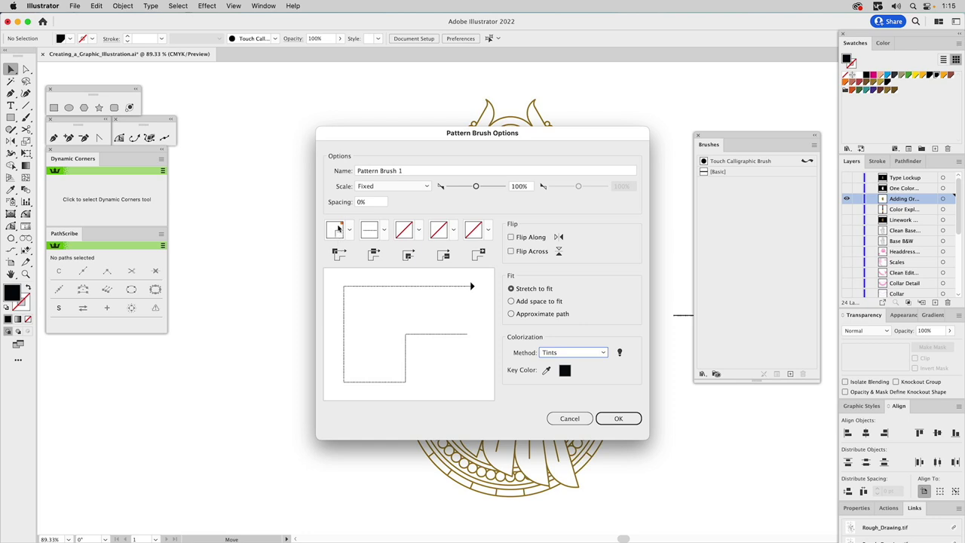
{"action": "left_click_drag", "start_coordinate": [413, 176], "coordinate": [334, 172]}
{"action": "type", "text": "Organic Line"}
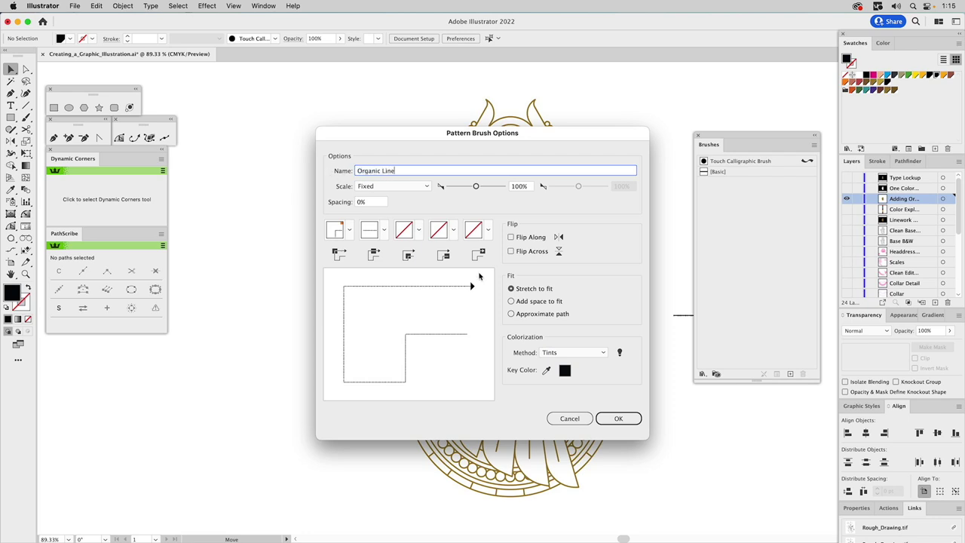
{"action": "left_click", "coordinate": [618, 419]}
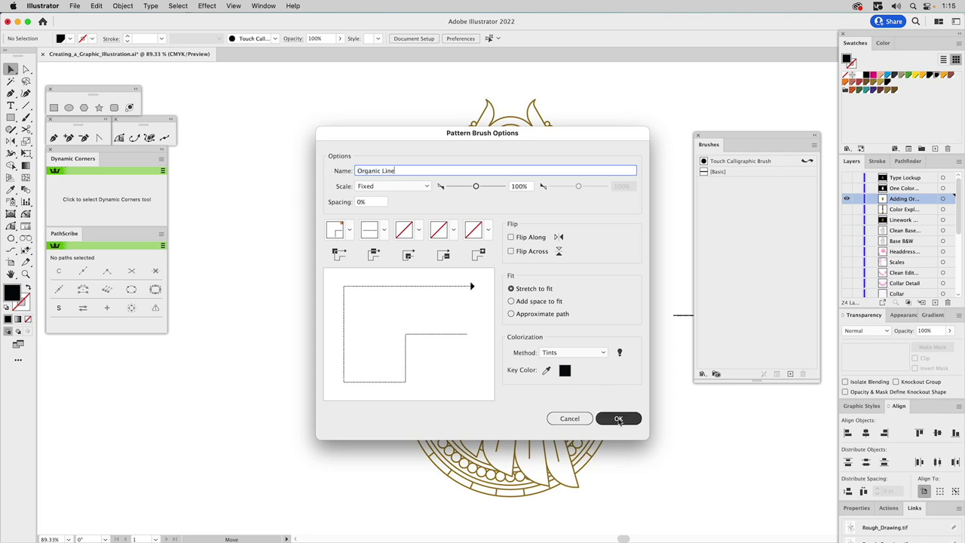
{"action": "left_click", "coordinate": [618, 420]}
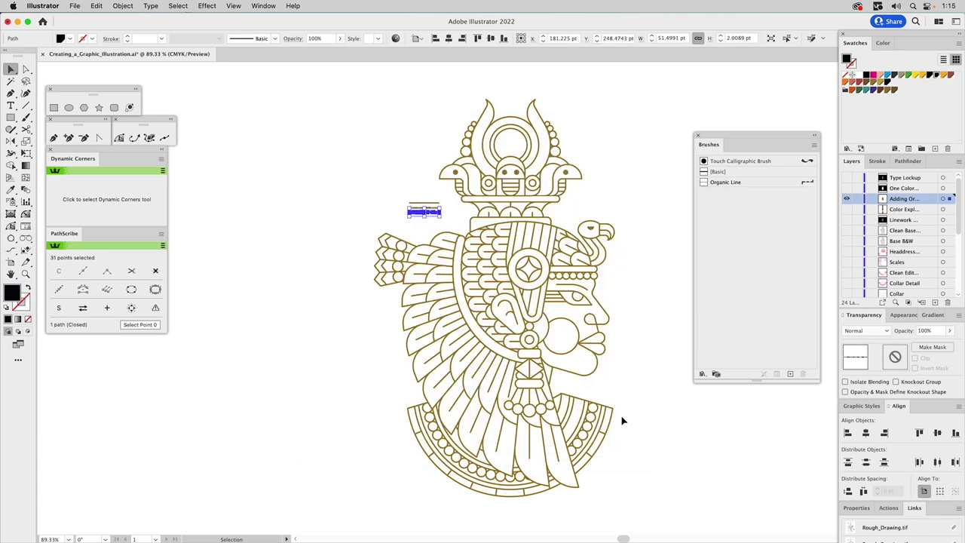
{"action": "left_click", "coordinate": [636, 180]}
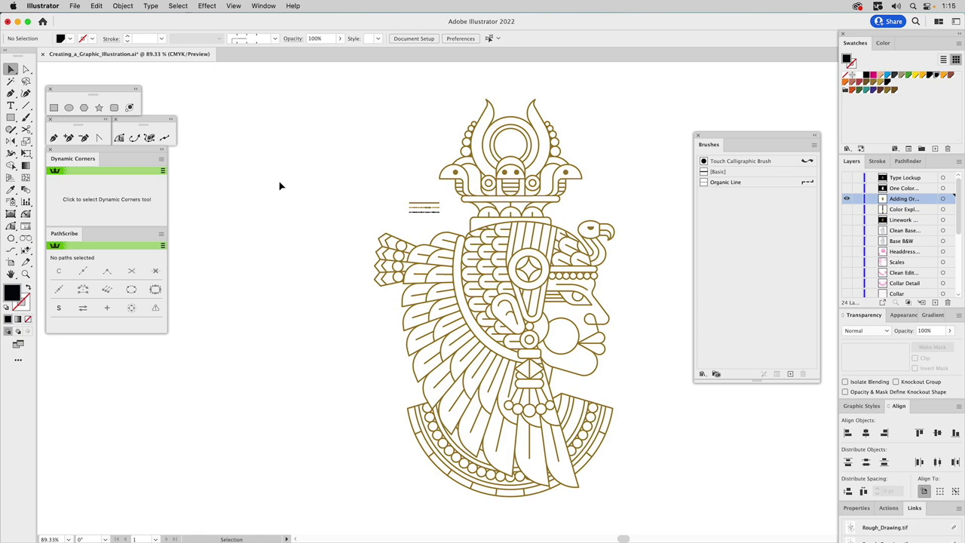
Give the queen's outlined linework a stroke in the same golden brown as its fill
{"action": "left_click", "coordinate": [26, 274]}
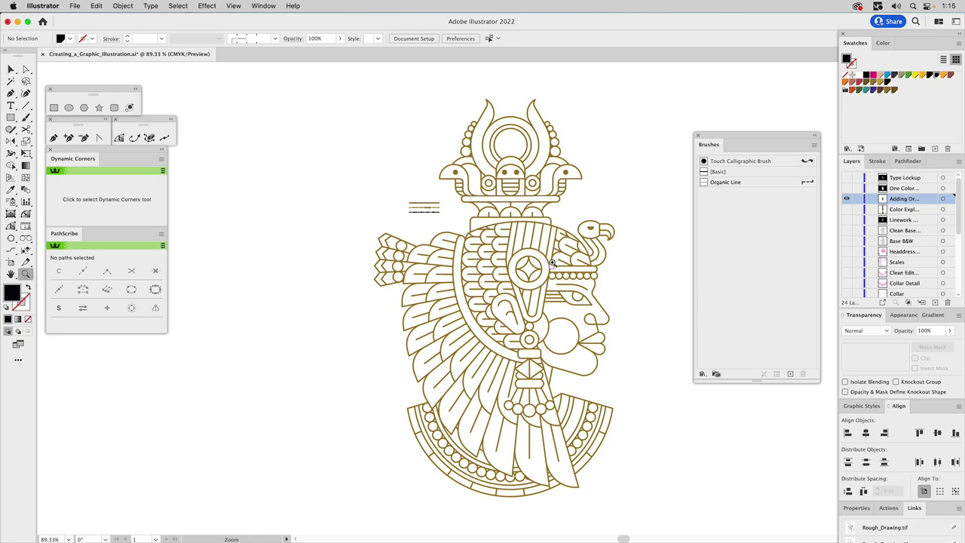
{"action": "left_click_drag", "start_coordinate": [488, 206], "coordinate": [660, 398]}
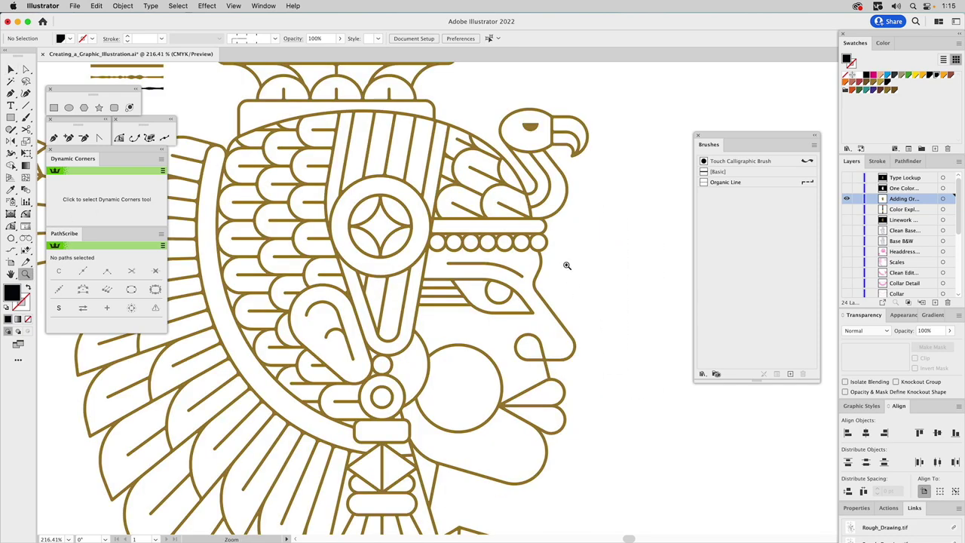
{"action": "key", "text": "v"}
{"action": "left_click", "coordinate": [565, 202]}
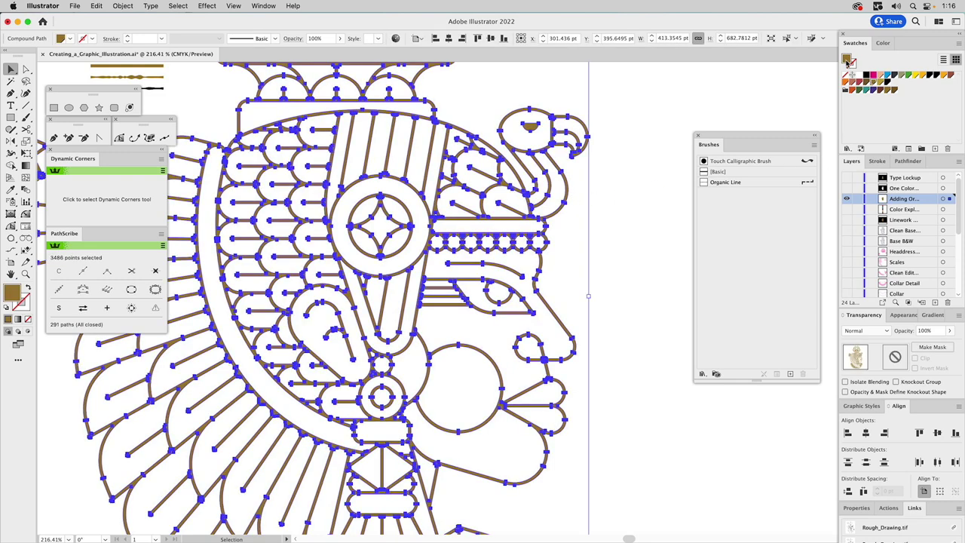
{"action": "left_click_drag", "start_coordinate": [849, 62], "coordinate": [856, 66]}
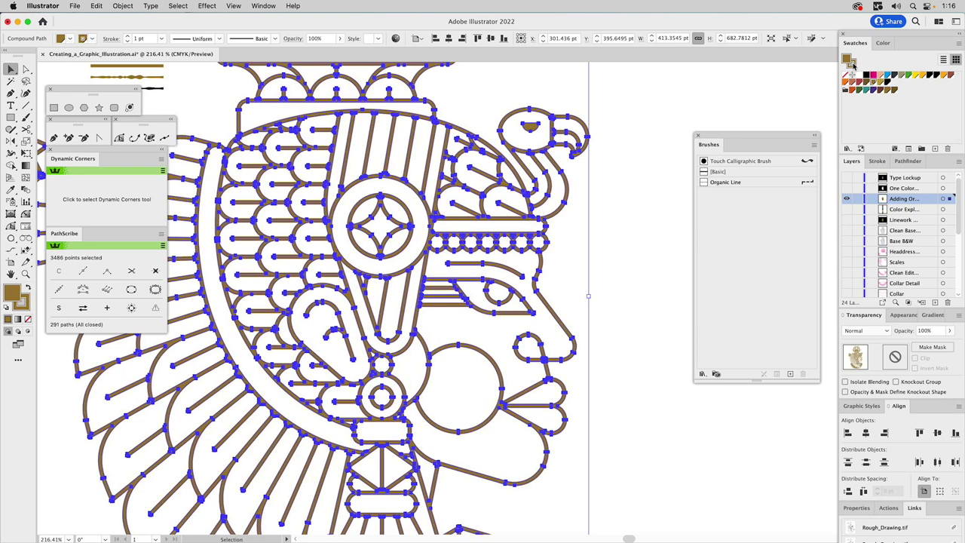
Apply the Organic Line brush to the stroke of the queen's linework
{"action": "left_click", "coordinate": [878, 161]}
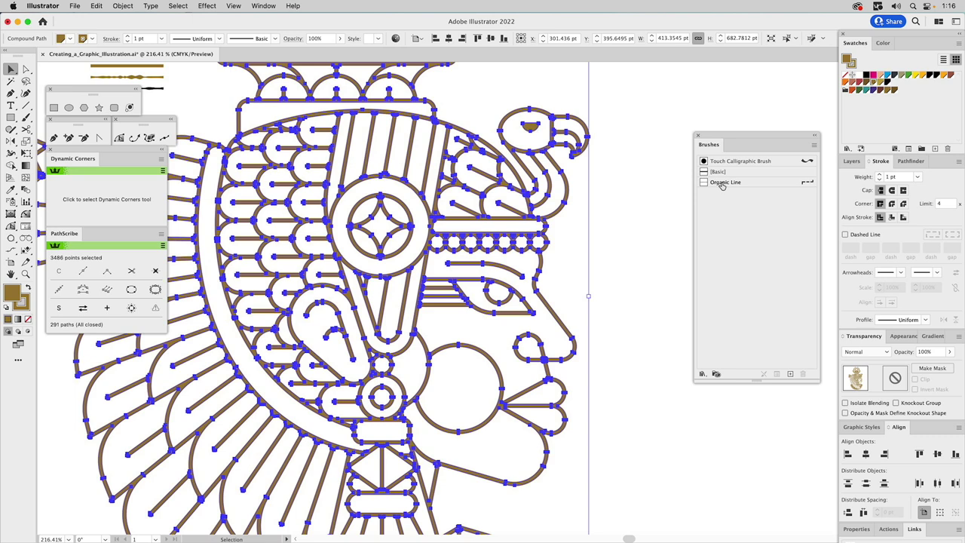
{"action": "key", "text": "x"}
{"action": "left_click", "coordinate": [722, 184]}
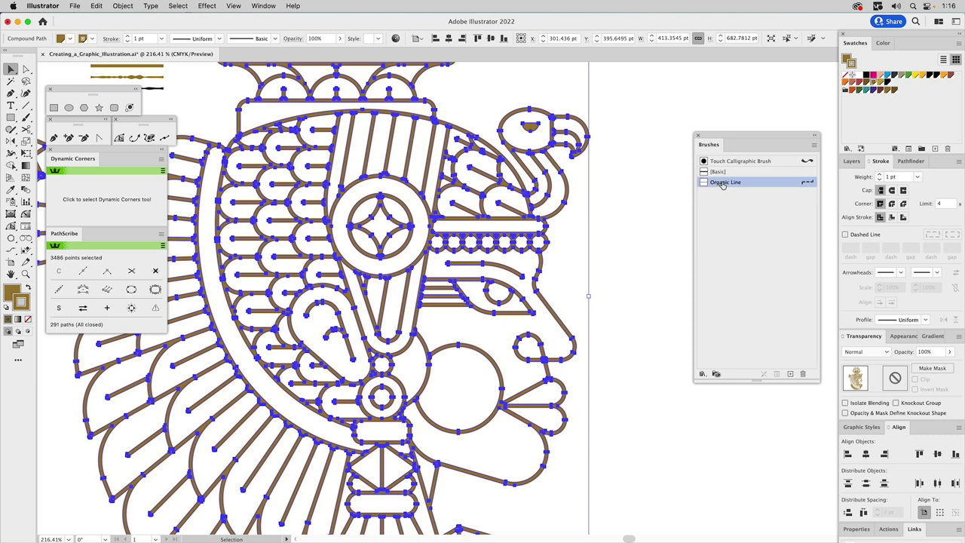
{"action": "left_click", "coordinate": [638, 169]}
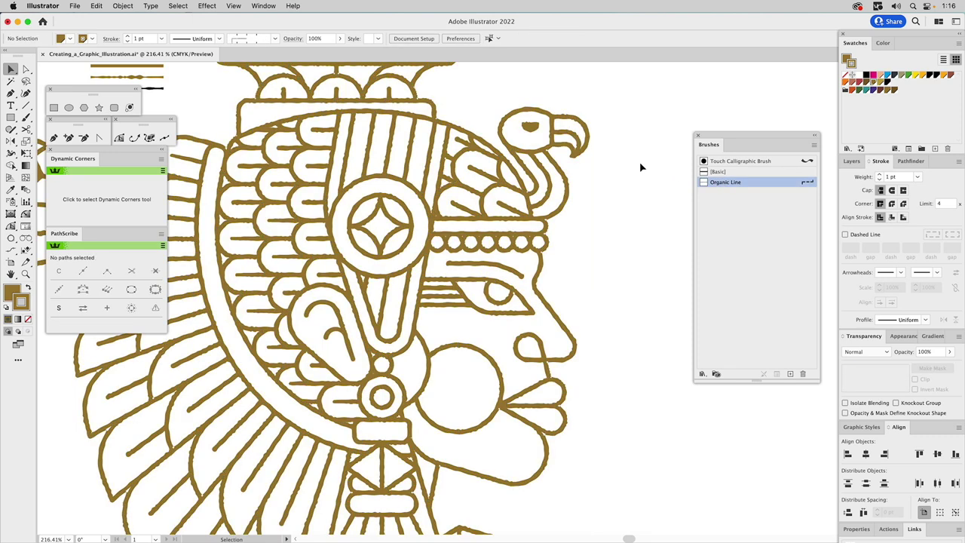
Set the queen's linework to a 0.75 pt stroke weight with round join corners
{"action": "left_click", "coordinate": [587, 147]}
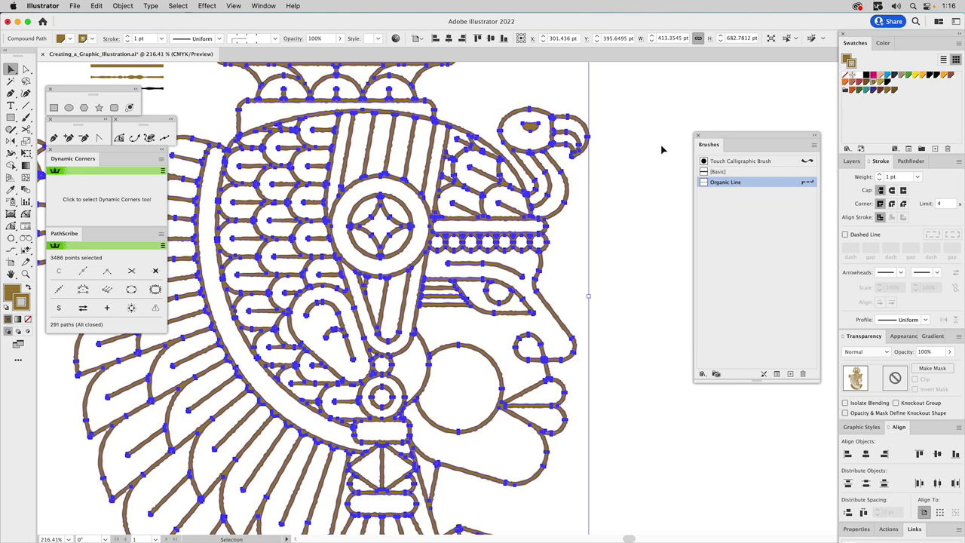
{"action": "left_click", "coordinate": [918, 177]}
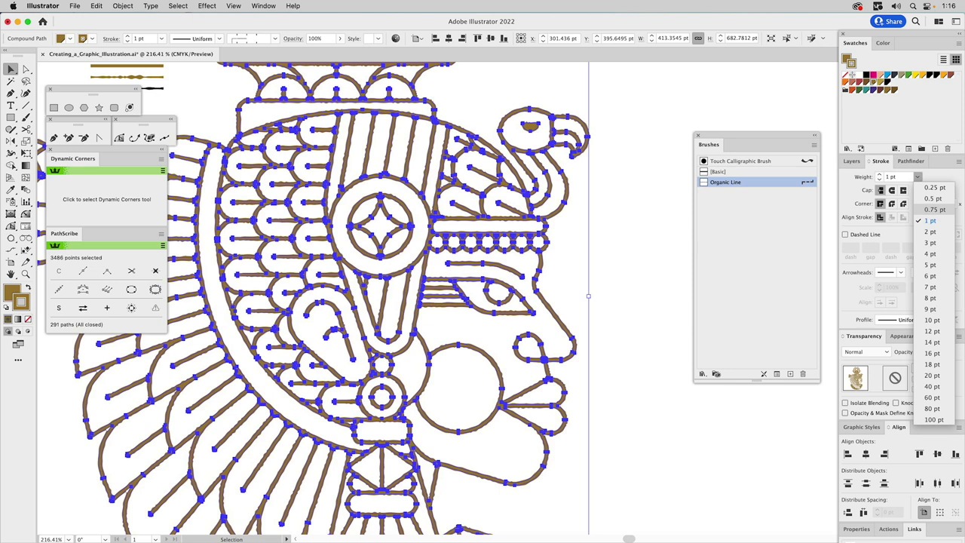
{"action": "left_click", "coordinate": [929, 210]}
{"action": "left_click", "coordinate": [652, 173]}
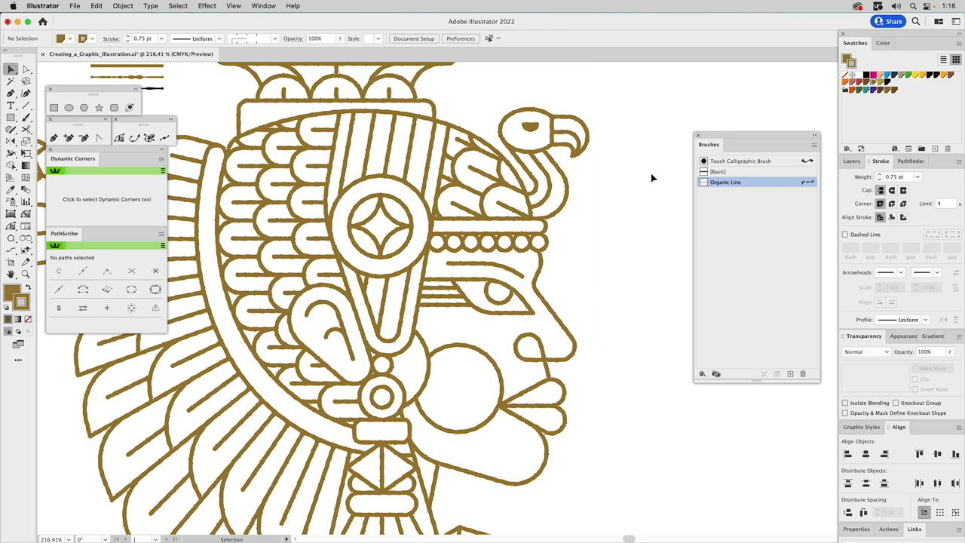
{"action": "left_click", "coordinate": [585, 154]}
{"action": "left_click", "coordinate": [892, 204]}
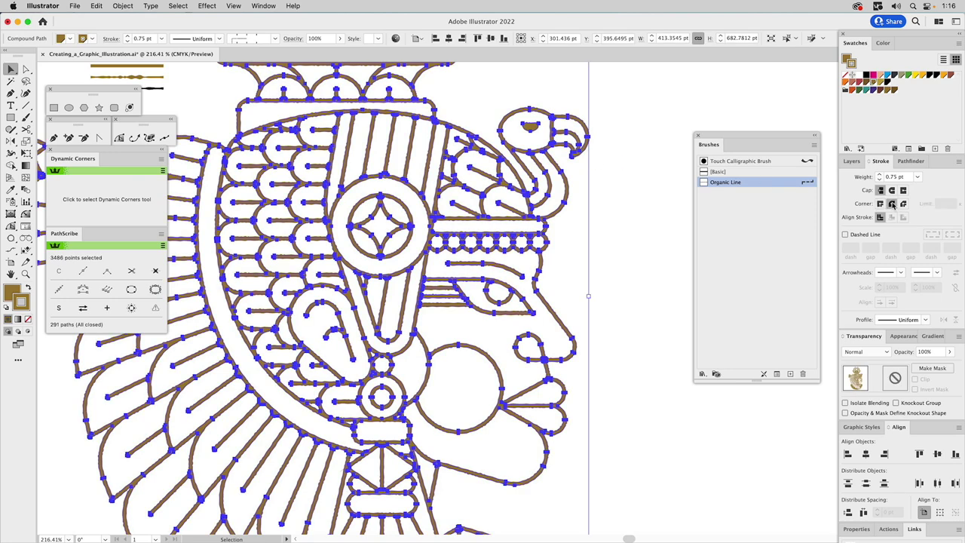
{"action": "left_click", "coordinate": [653, 184]}
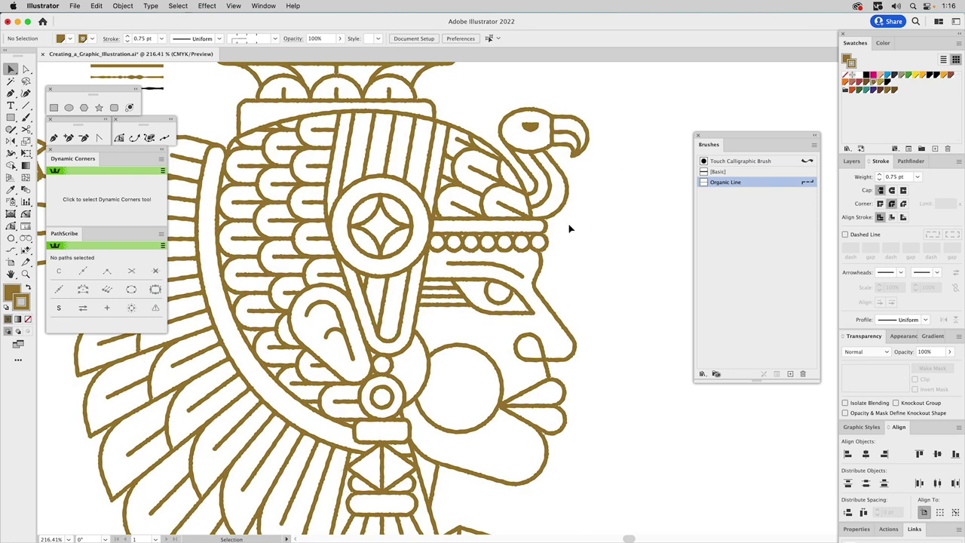
Round the notched corner where the feather curves meet near the top of the wing band to about 0.056 pt with Dynamic Corners
{"action": "left_click_drag", "start_coordinate": [438, 387], "coordinate": [546, 368]}
{"action": "left_click_drag", "start_coordinate": [444, 235], "coordinate": [529, 276]}
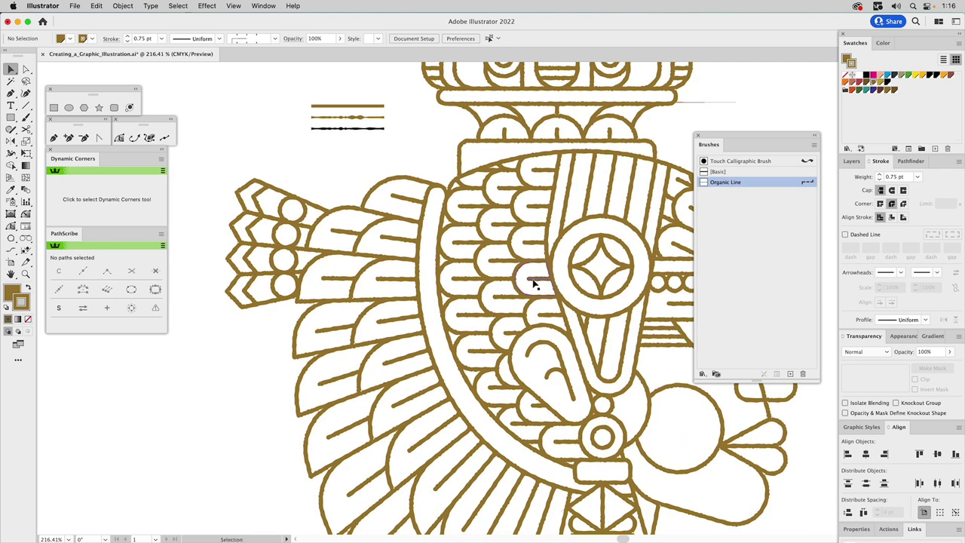
{"action": "scroll", "coordinate": [528, 272], "scroll_direction": "up", "scroll_amount": 5}
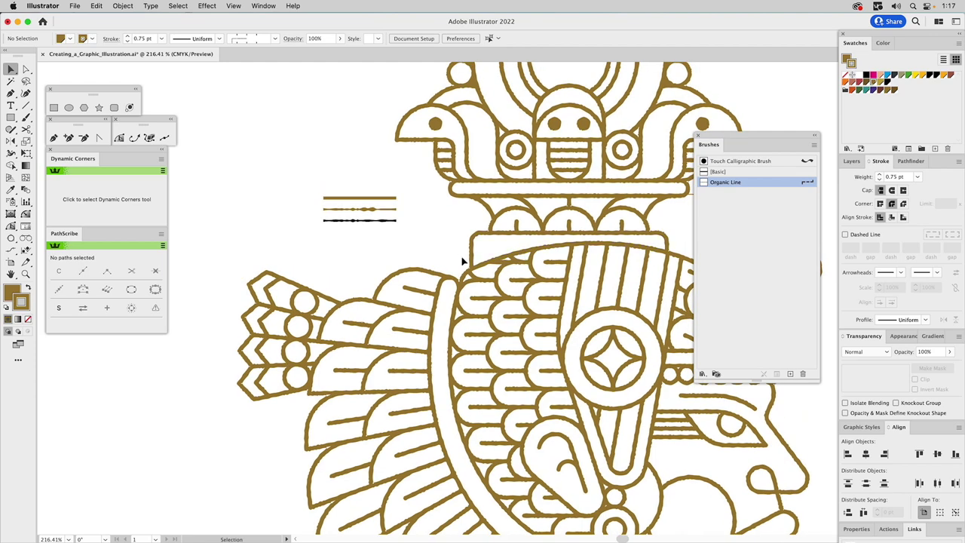
{"action": "key", "text": "z"}
{"action": "left_click_drag", "start_coordinate": [438, 246], "coordinate": [497, 309]}
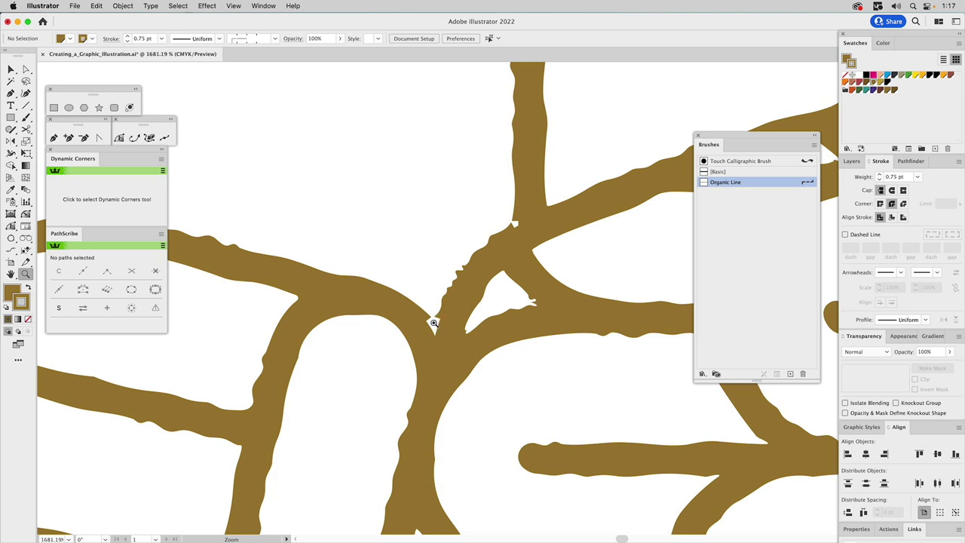
{"action": "key", "text": "v"}
{"action": "key", "text": "z"}
{"action": "key", "text": "v"}
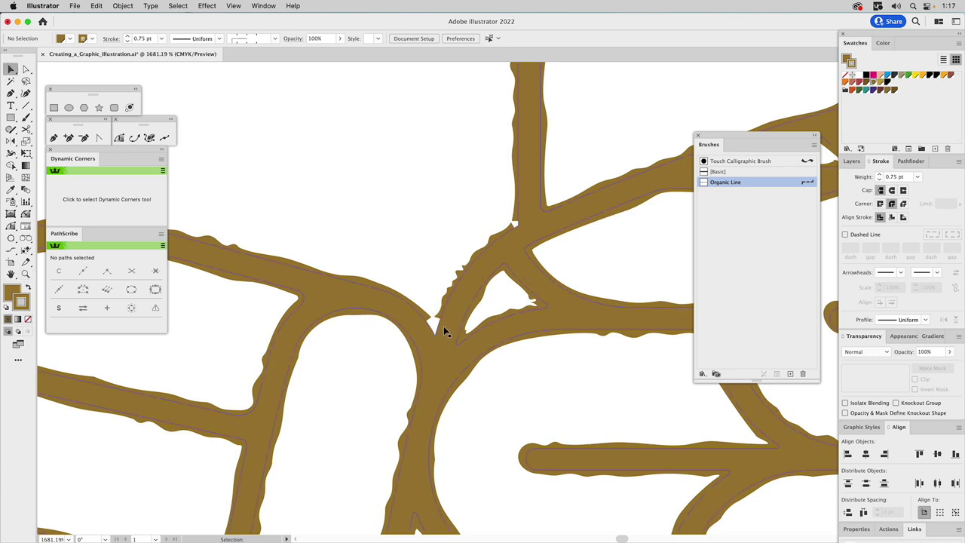
{"action": "left_click", "coordinate": [445, 332]}
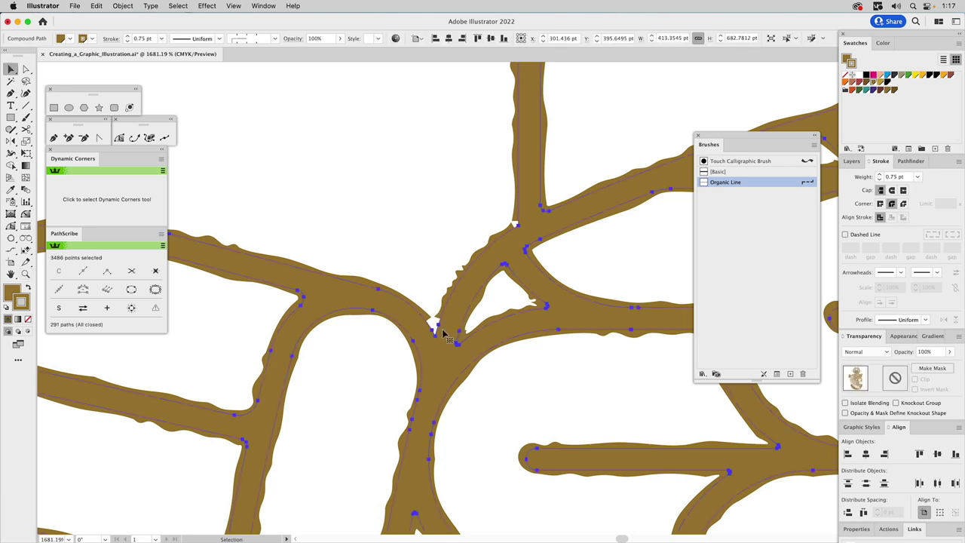
{"action": "left_click", "coordinate": [25, 213]}
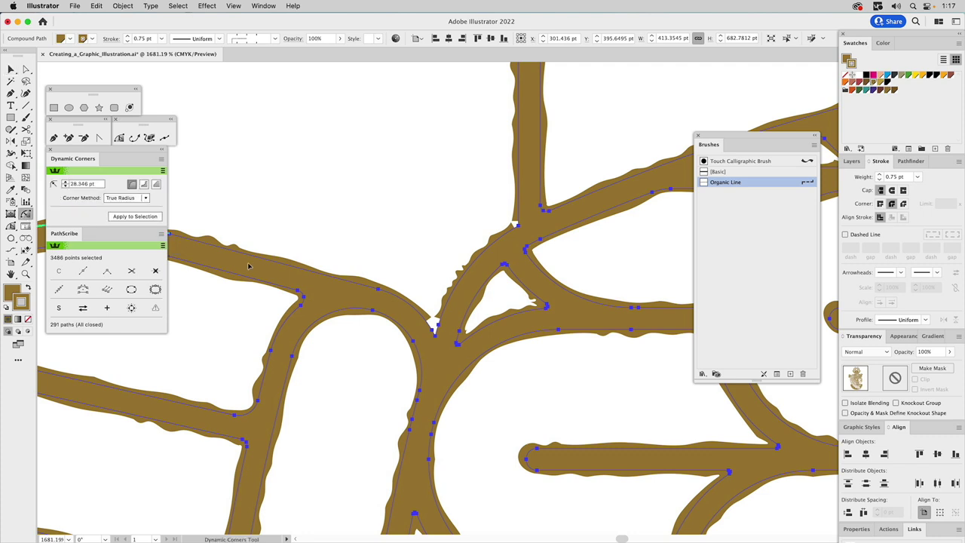
{"action": "left_click_drag", "start_coordinate": [436, 337], "coordinate": [435, 330]}
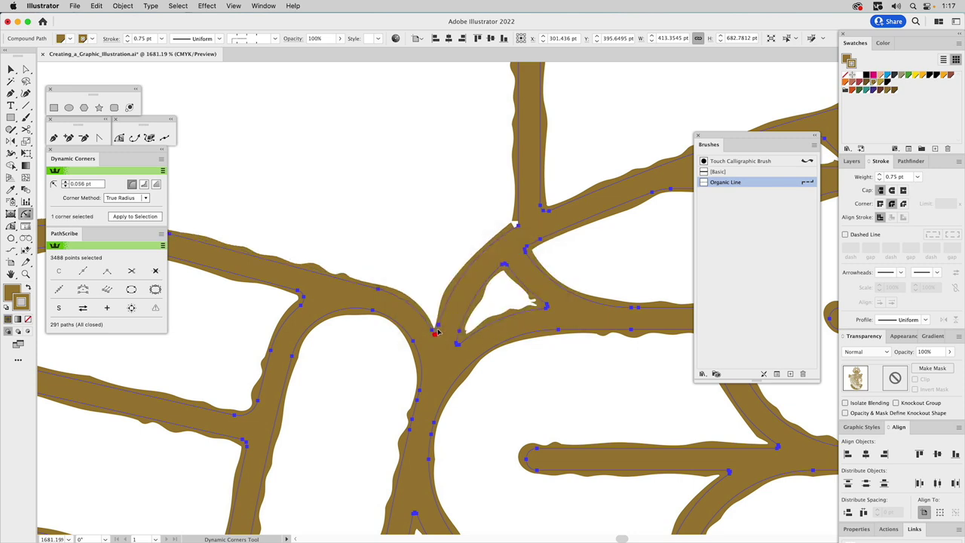
Round the gapped corner at the base of the vertical headdress line to about 0.692 pt with Dynamic Corners
{"action": "left_click_drag", "start_coordinate": [518, 226], "coordinate": [514, 220]}
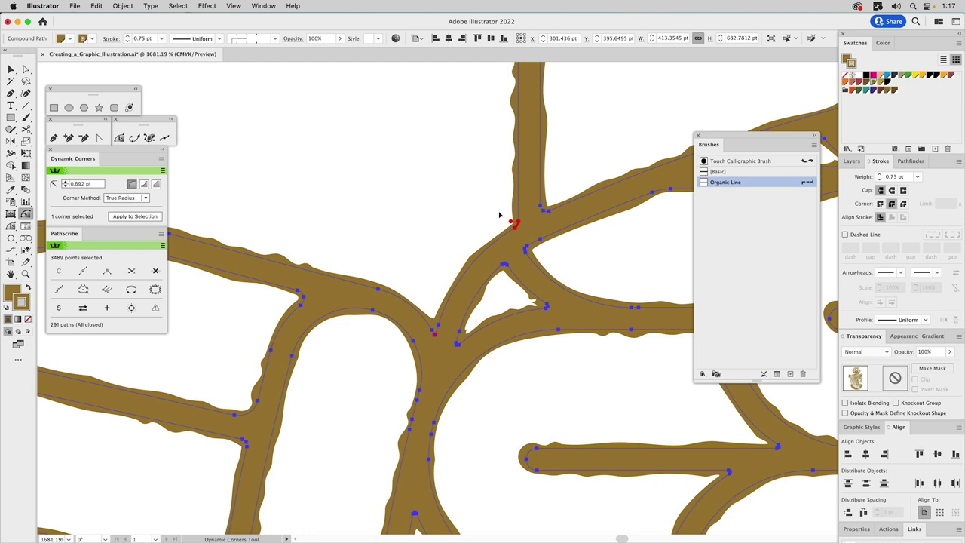
{"action": "key", "text": "v"}
{"action": "left_click", "coordinate": [466, 207]}
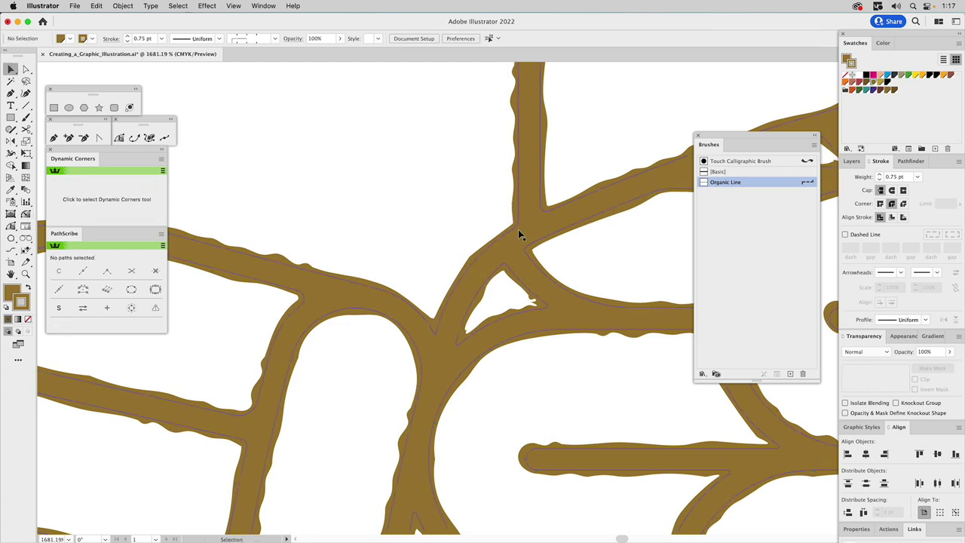
Show the One Color layer with the white queen on black and hide the organic linework layer
{"action": "key", "text": "super+0"}
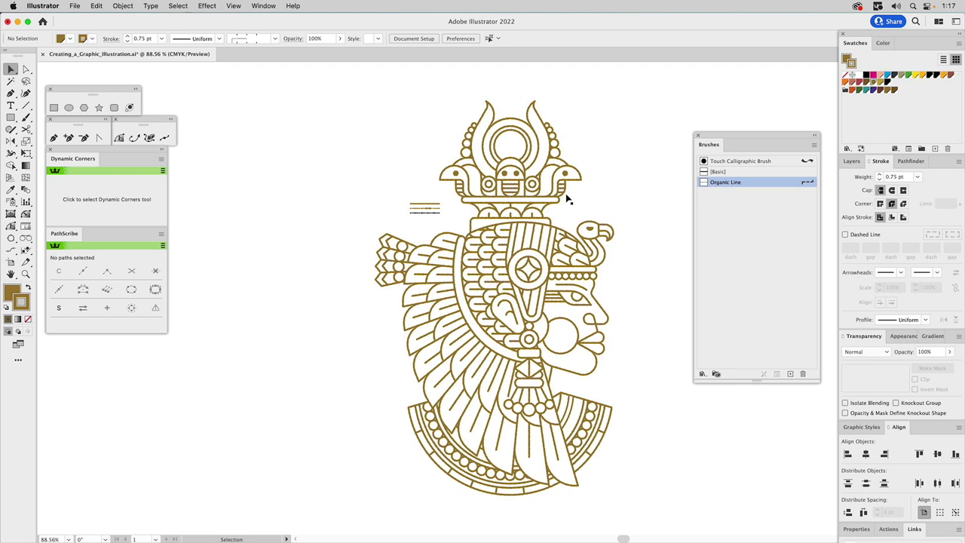
{"action": "left_click", "coordinate": [852, 160]}
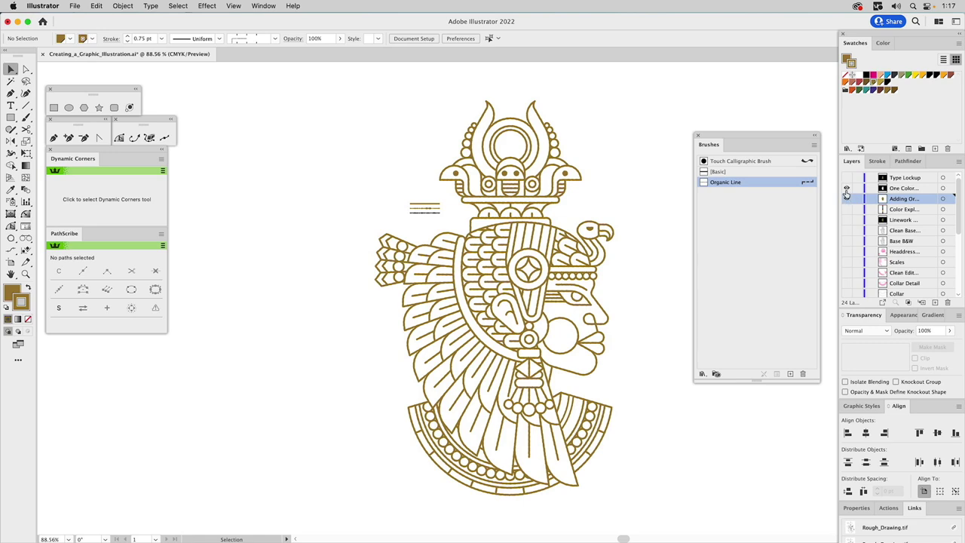
{"action": "left_click", "coordinate": [846, 188]}
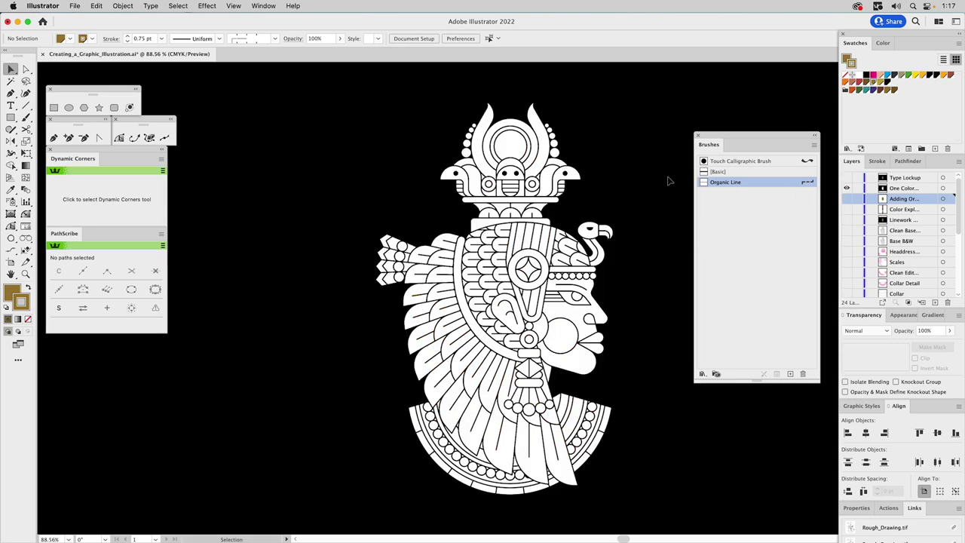
Apply the gold gradient graphic style to the white queen artwork on the One Color layer
{"action": "key", "text": "super+a"}
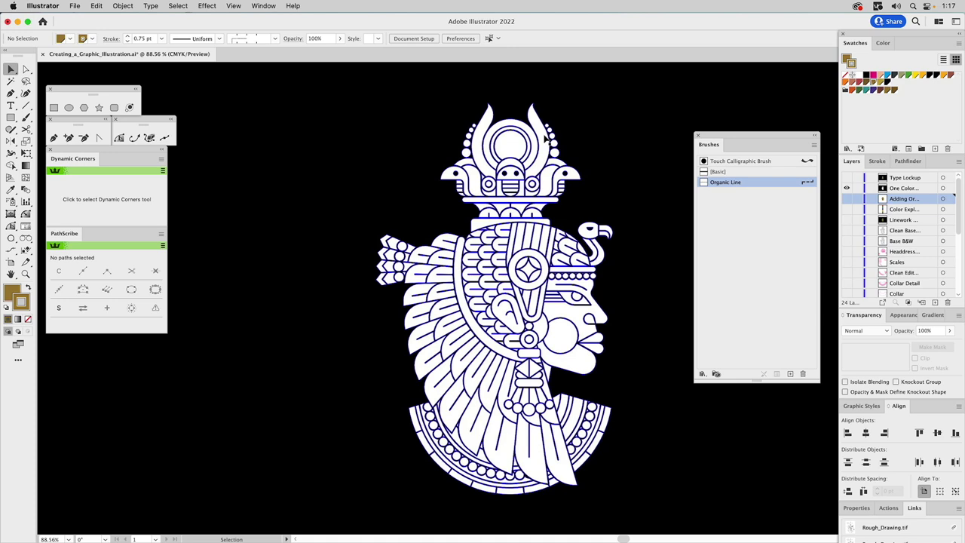
{"action": "left_click", "coordinate": [546, 138]}
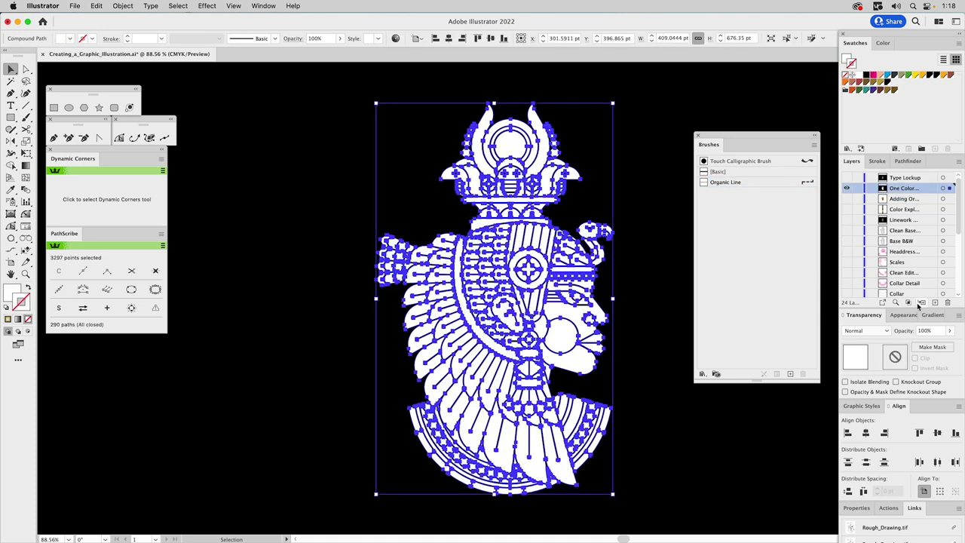
{"action": "left_click", "coordinate": [866, 406]}
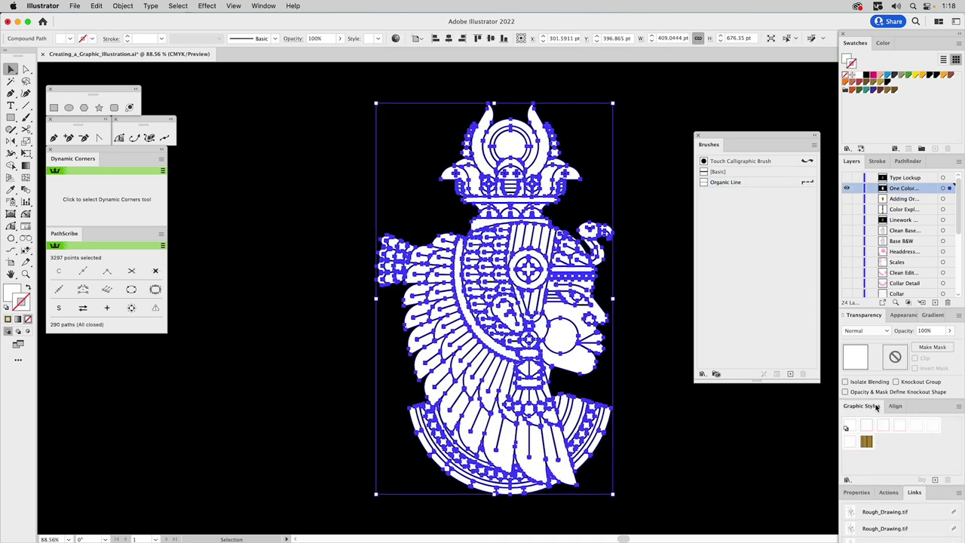
{"action": "left_click", "coordinate": [868, 443]}
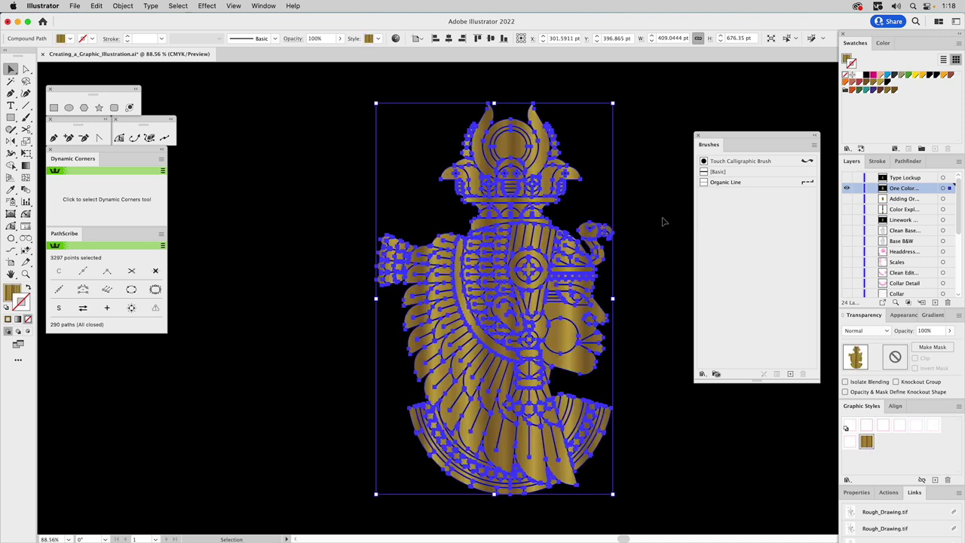
{"action": "left_click", "coordinate": [663, 222]}
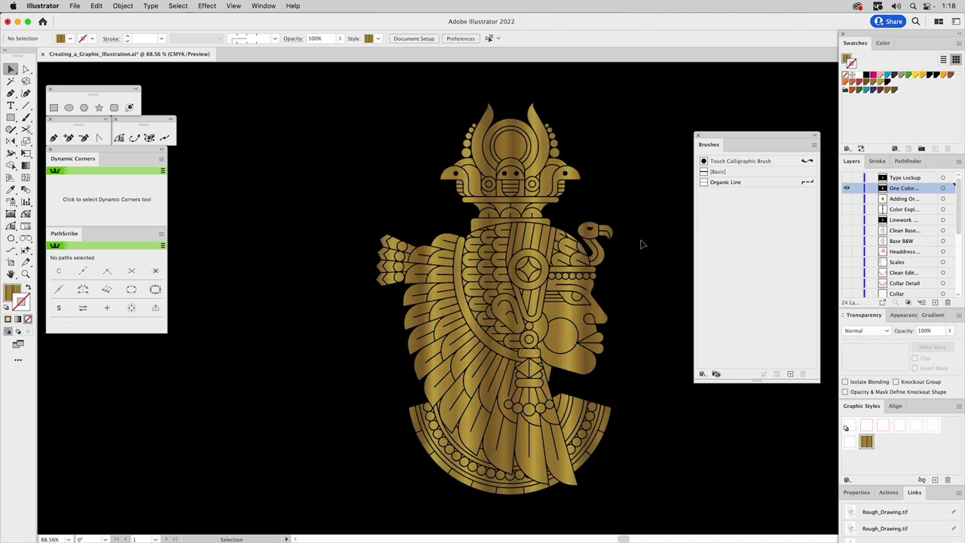
Tilt the queen's gold fill gradient with the Gradient tool so that it slopes slightly downward from the tail feathers toward the face
{"action": "left_click", "coordinate": [566, 315]}
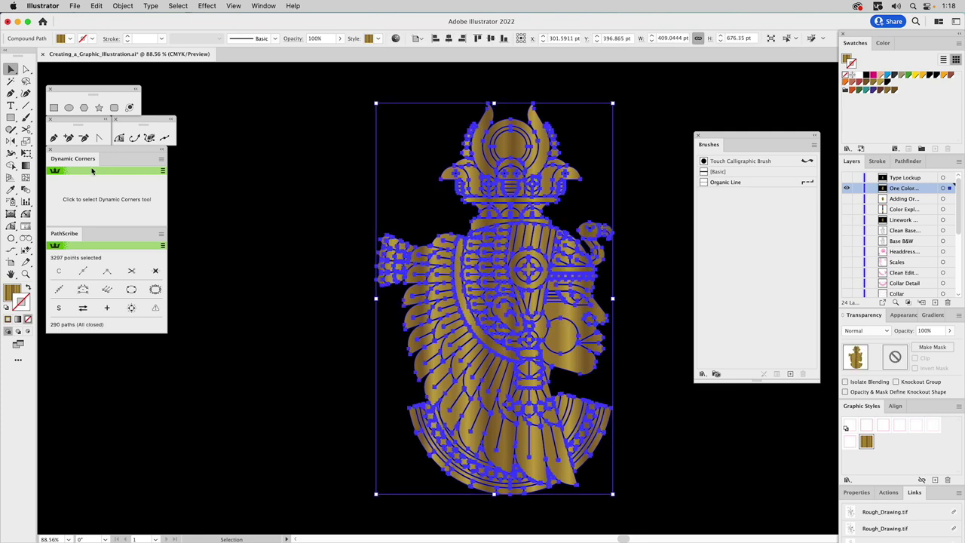
{"action": "left_click", "coordinate": [25, 166]}
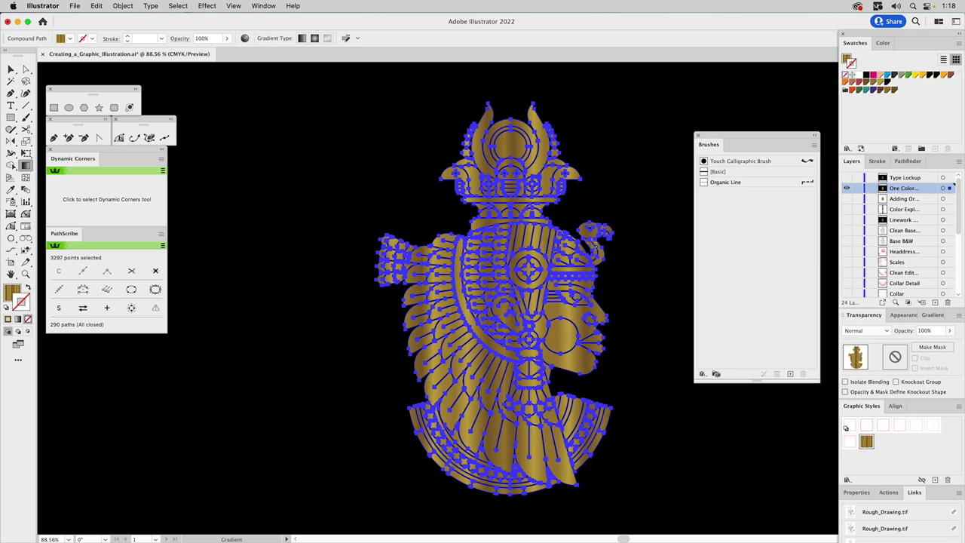
{"action": "left_click", "coordinate": [907, 315]}
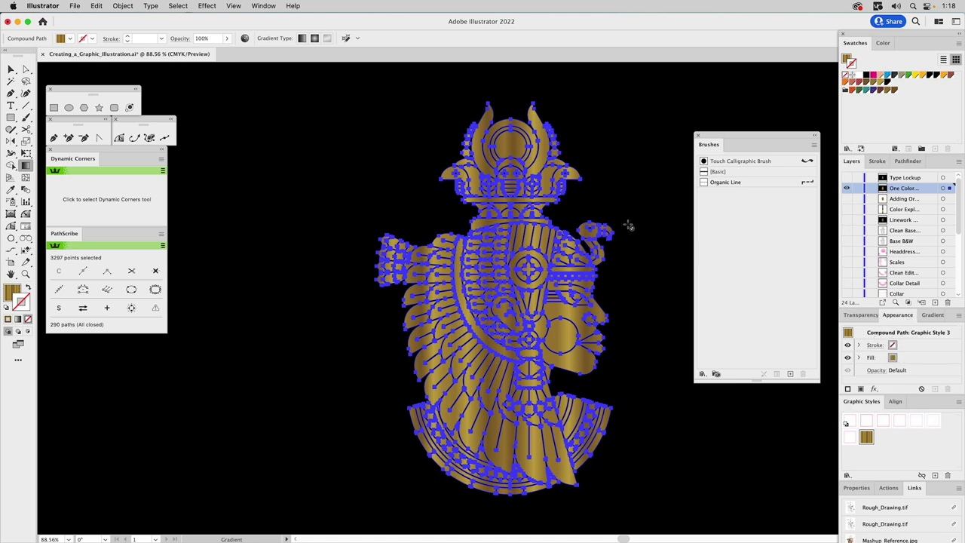
{"action": "left_click", "coordinate": [847, 59]}
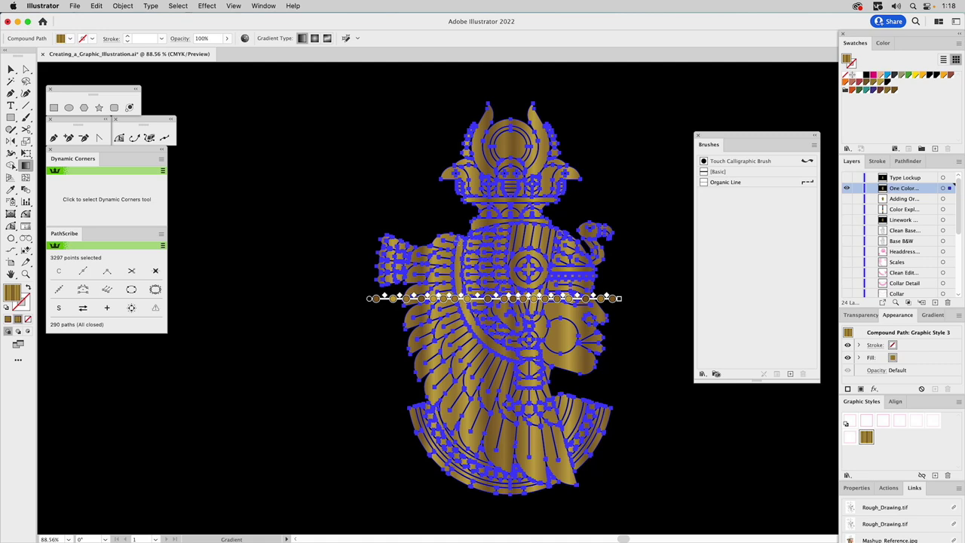
{"action": "key", "text": "v"}
{"action": "left_click", "coordinate": [650, 234]}
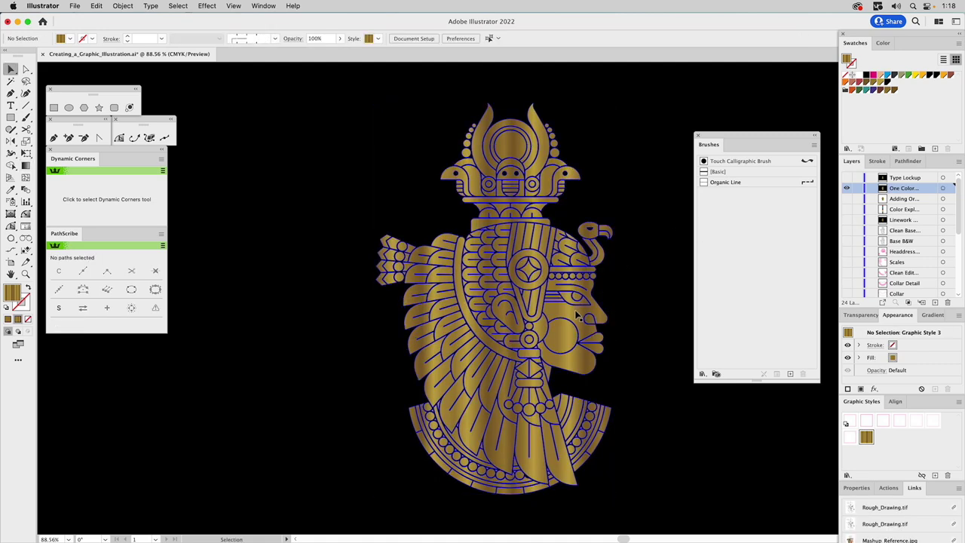
{"action": "left_click", "coordinate": [583, 318]}
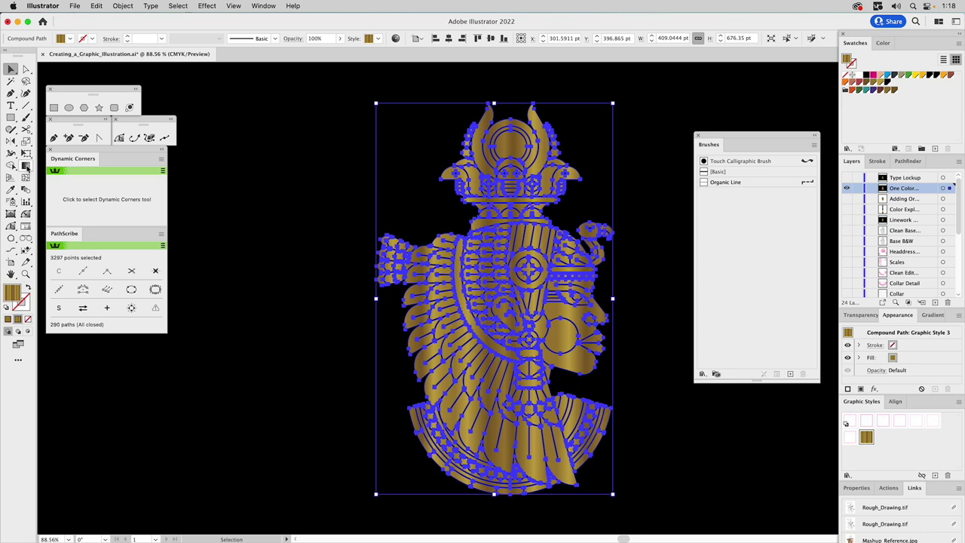
{"action": "left_click", "coordinate": [28, 167]}
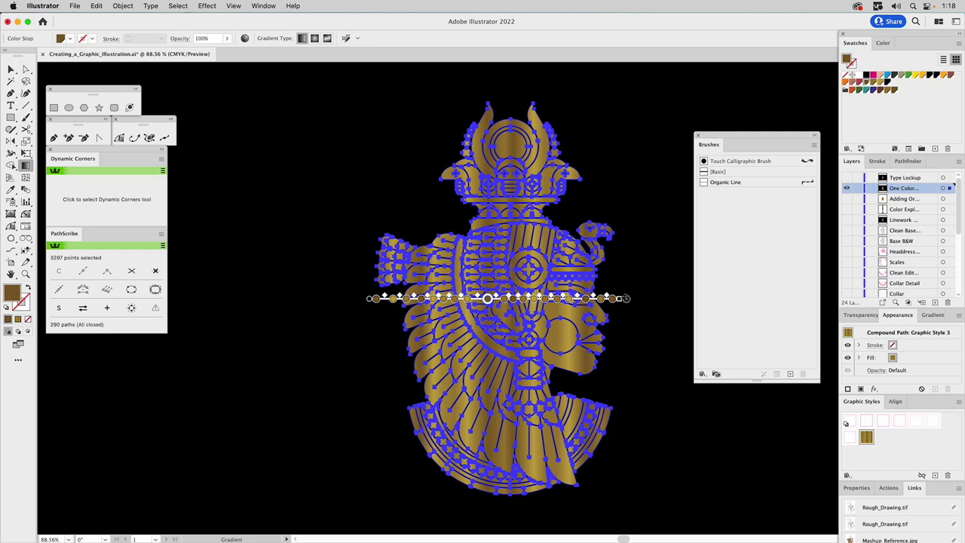
{"action": "left_click_drag", "start_coordinate": [625, 298], "coordinate": [625, 372]}
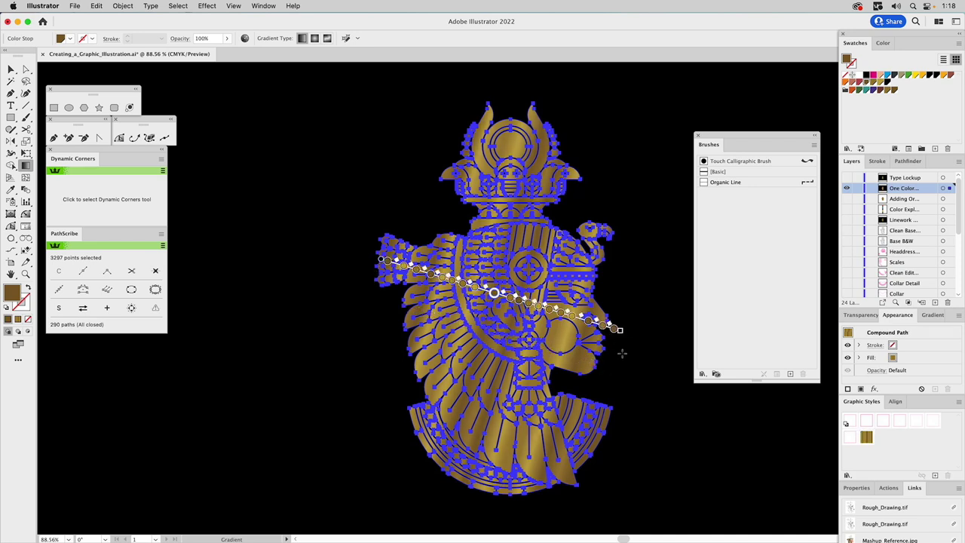
{"action": "key", "text": "v"}
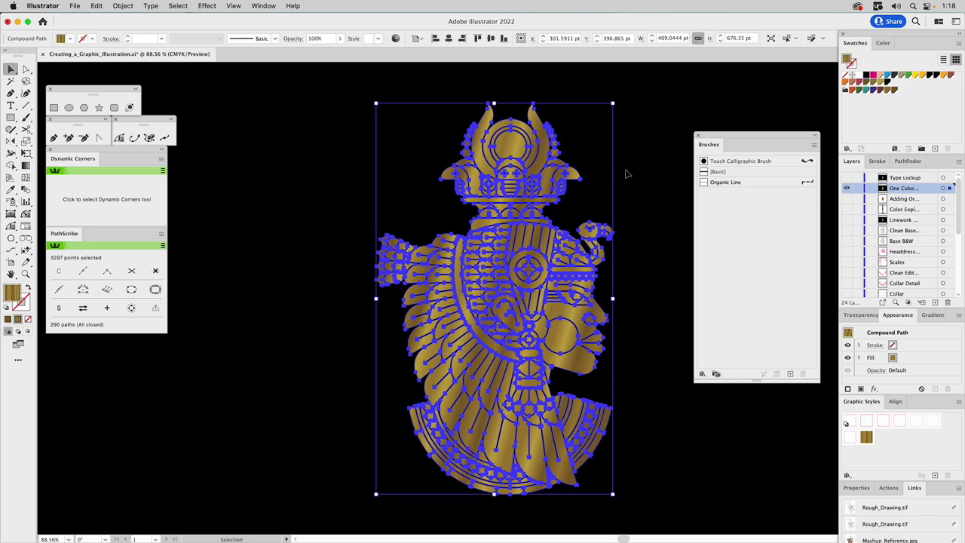
{"action": "left_click", "coordinate": [627, 173]}
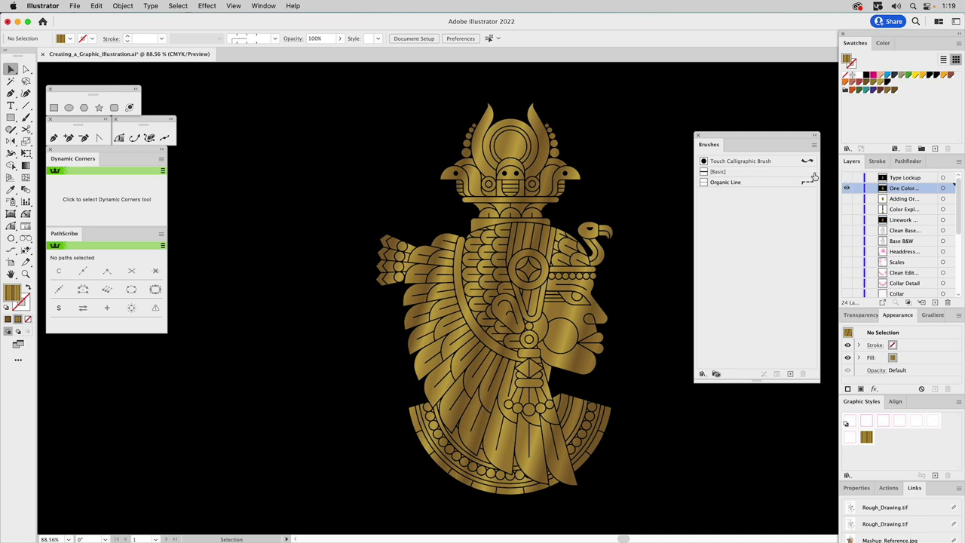
Close the Brushes panel and show the Type Lockup layer with the gold queen above the Ancient Naturals lettering, comparing it with the illustration alone
{"action": "left_click", "coordinate": [699, 136]}
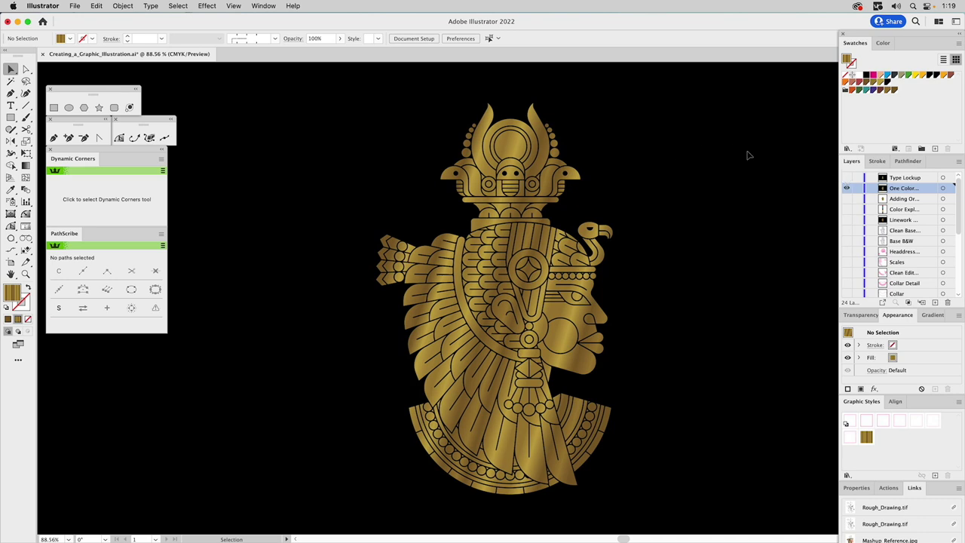
{"action": "left_click", "coordinate": [846, 186]}
{"action": "left_click", "coordinate": [846, 178]}
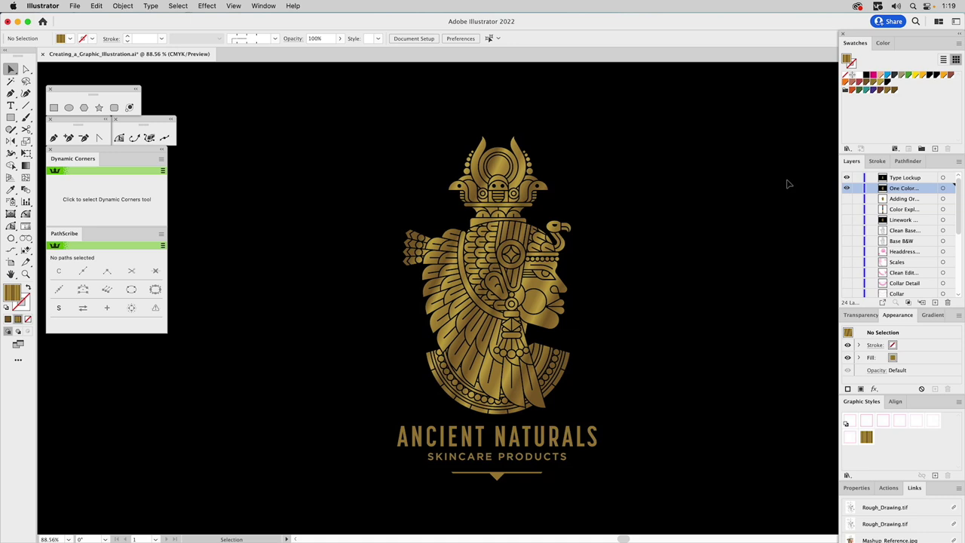
{"action": "left_click", "coordinate": [846, 177]}
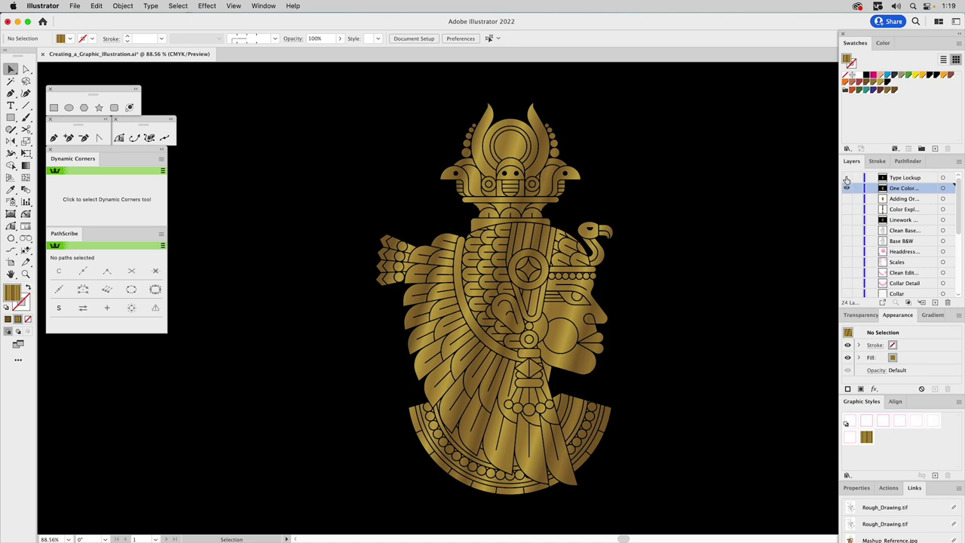
{"action": "left_click", "coordinate": [847, 178]}
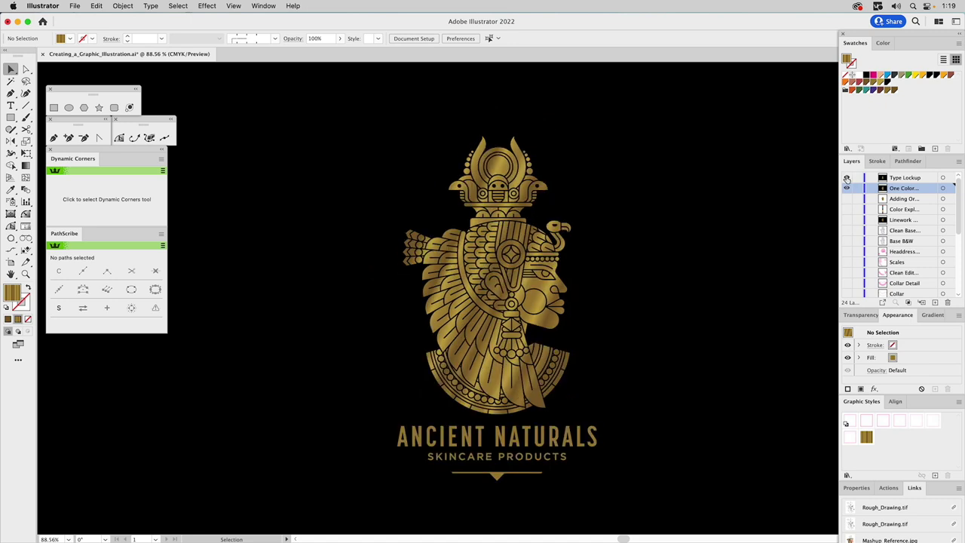